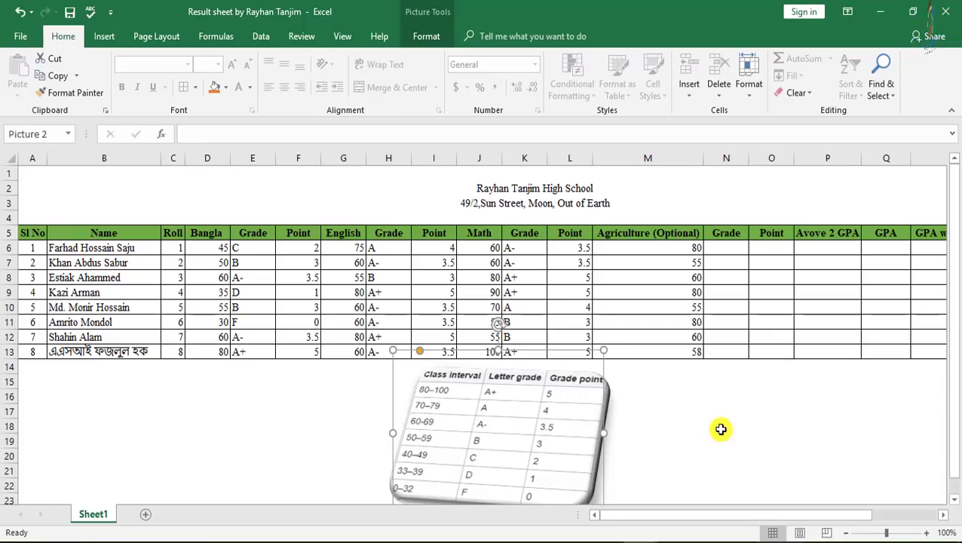
Move the grade-scale picture to just below row 13, clear of the student marks.
click(657, 417)
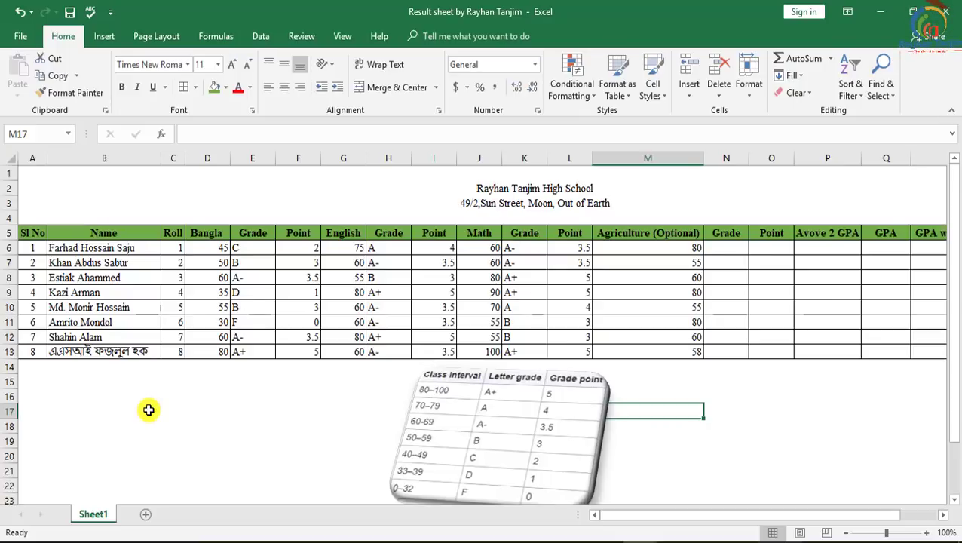
click(688, 442)
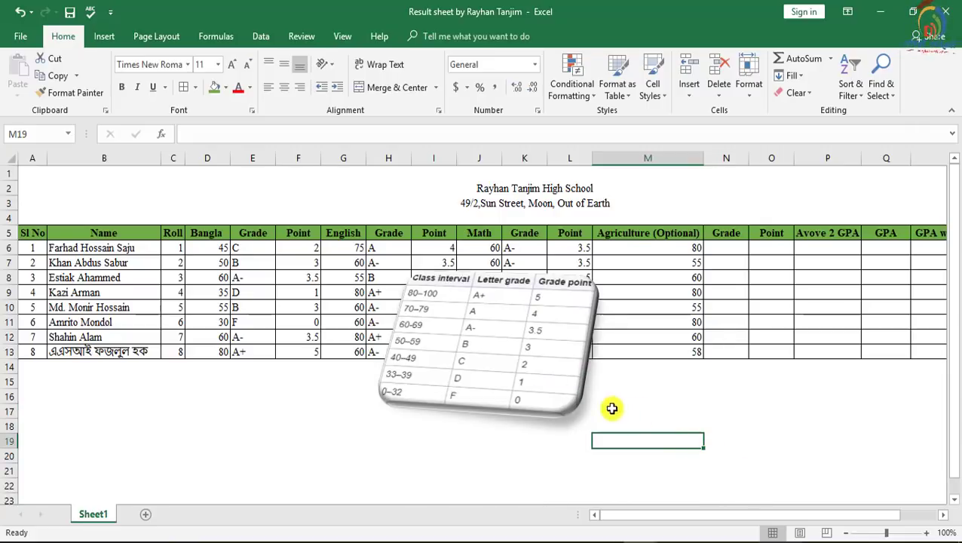
mouse_move(552, 385)
mouse_down()
mouse_move(535, 354)
mouse_move(531, 372)
mouse_up()
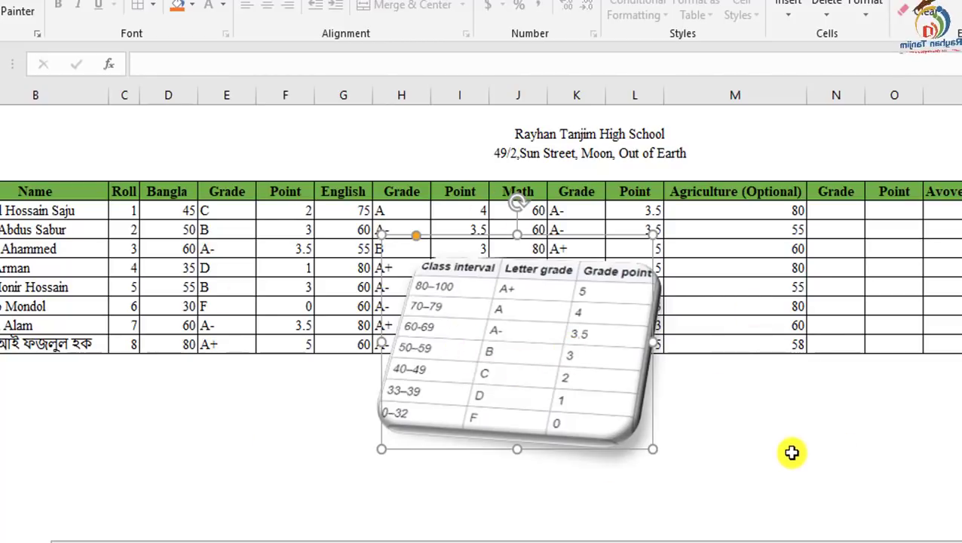
drag(575, 345, 540, 450)
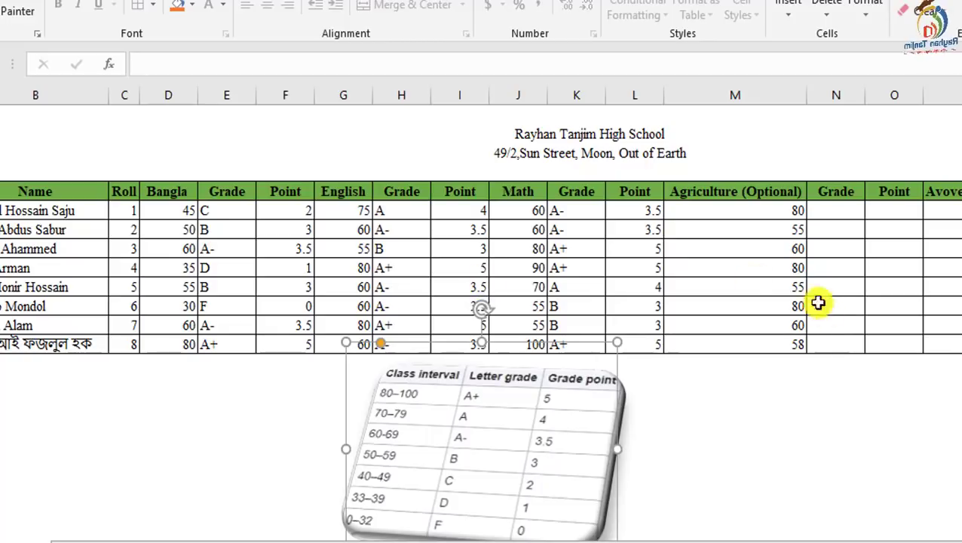
key(Escape)
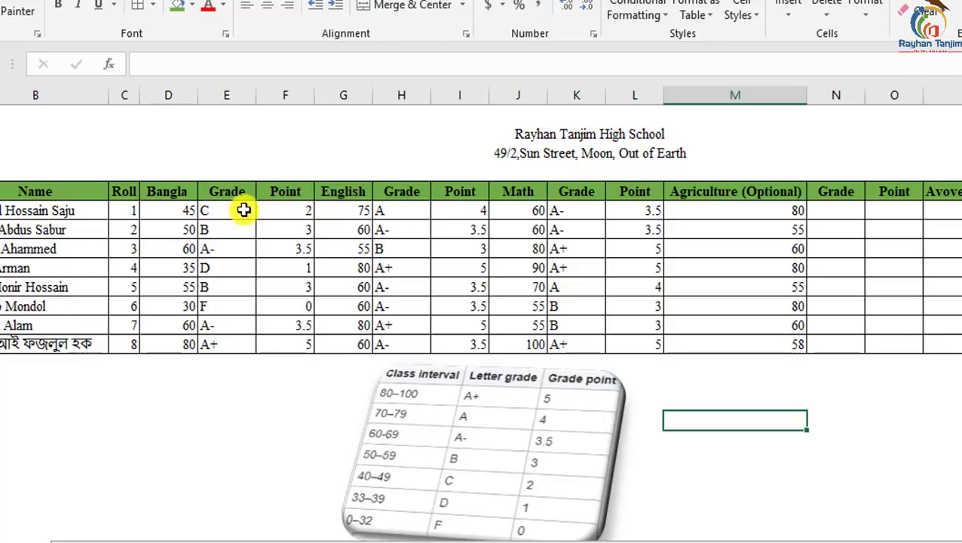
drag(243, 210, 235, 343)
drag(297, 210, 301, 340)
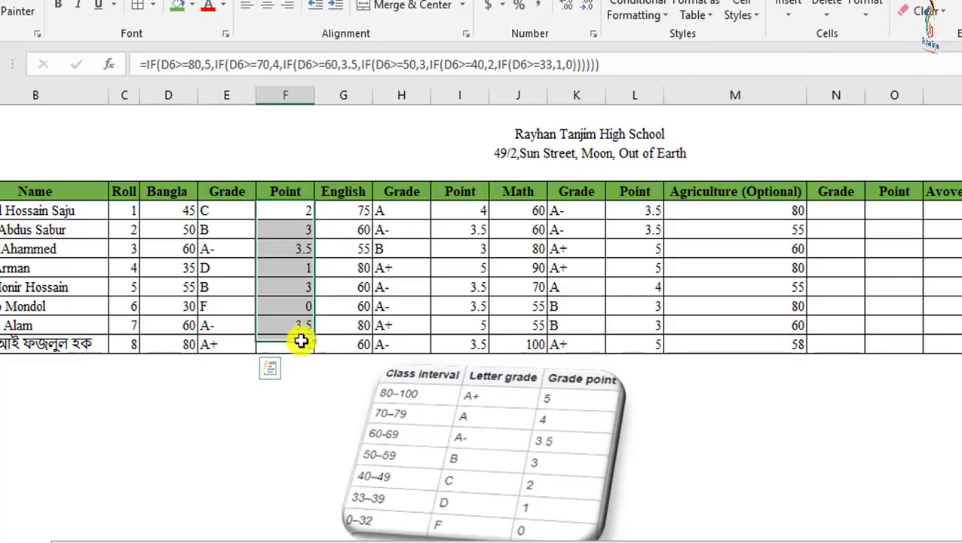
drag(772, 214, 779, 347)
drag(848, 210, 853, 344)
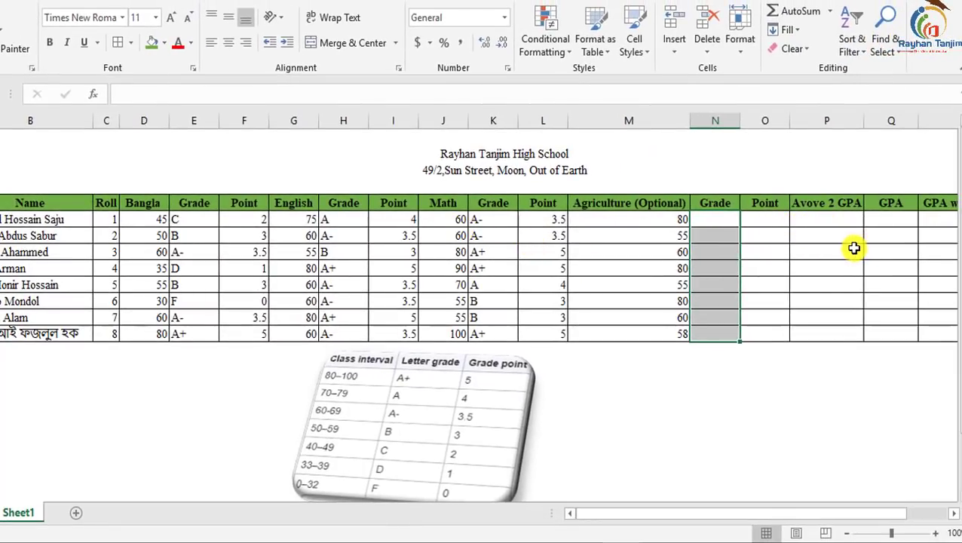
drag(801, 514, 851, 516)
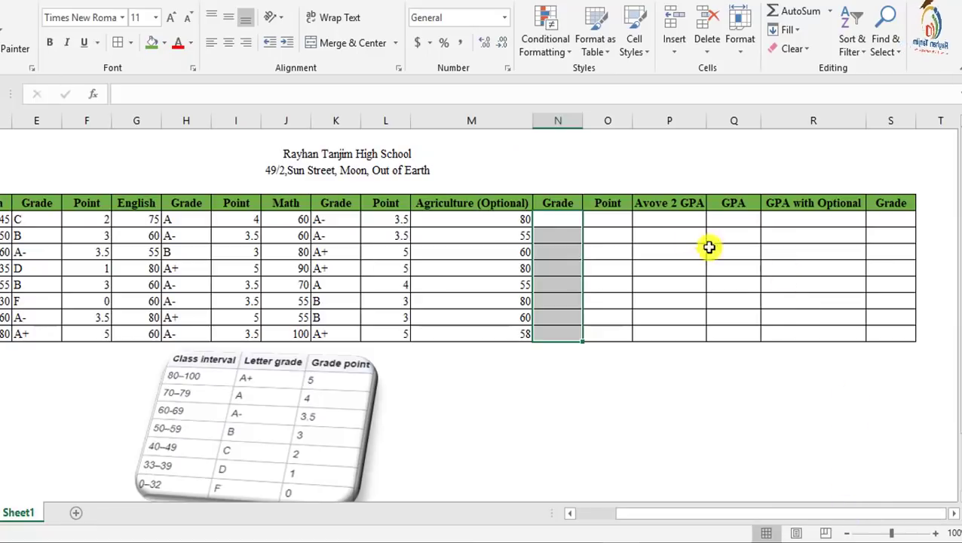
scroll(748, 448, left, 3)
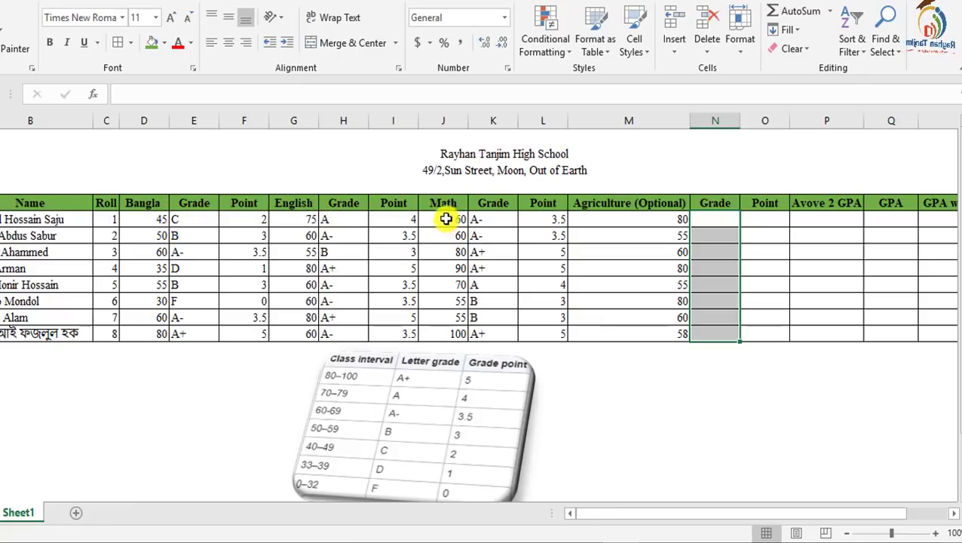
click(209, 220)
click(249, 222)
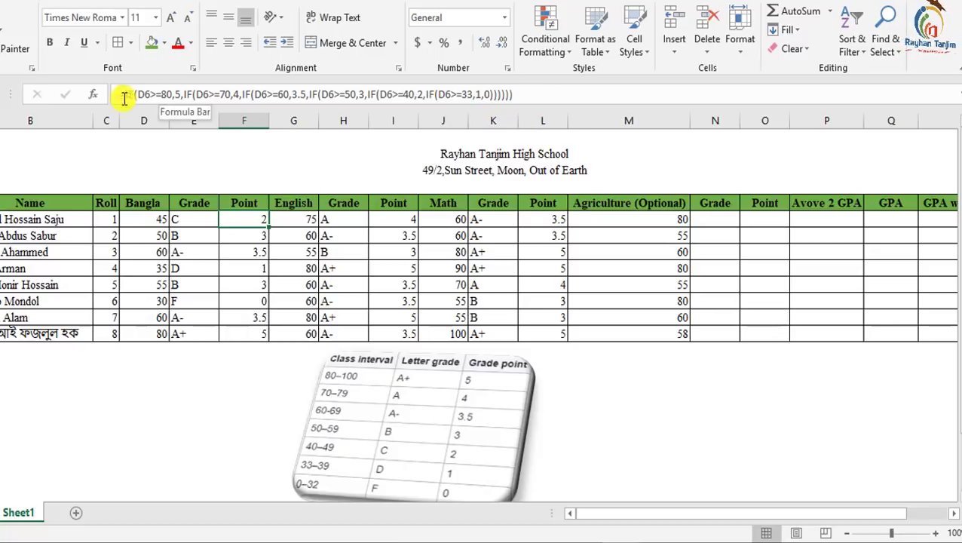
drag(225, 222, 242, 322)
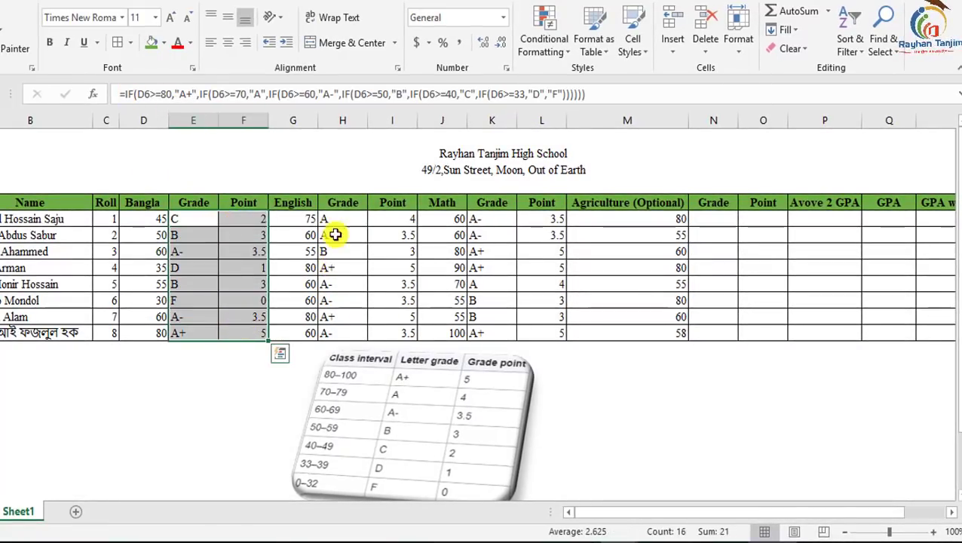
drag(343, 221, 387, 334)
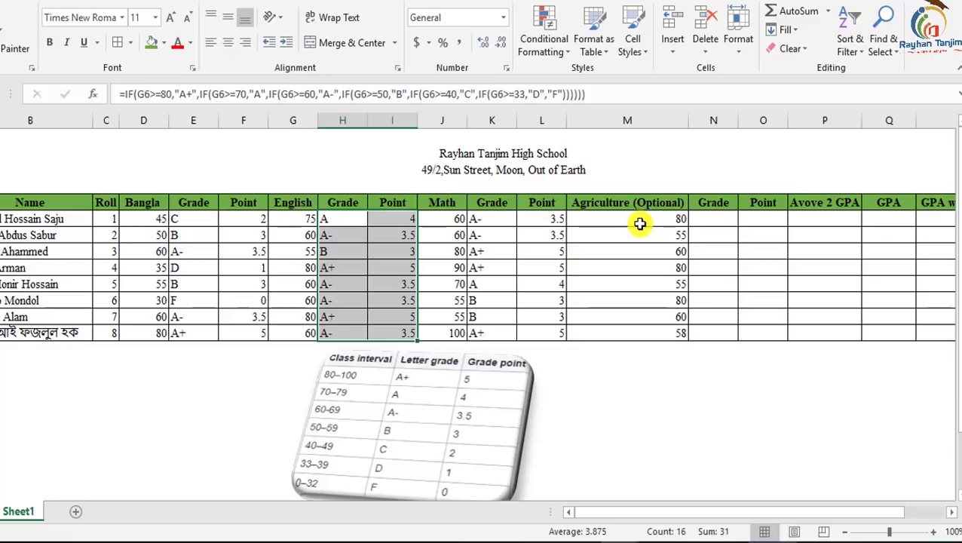
drag(191, 219, 249, 332)
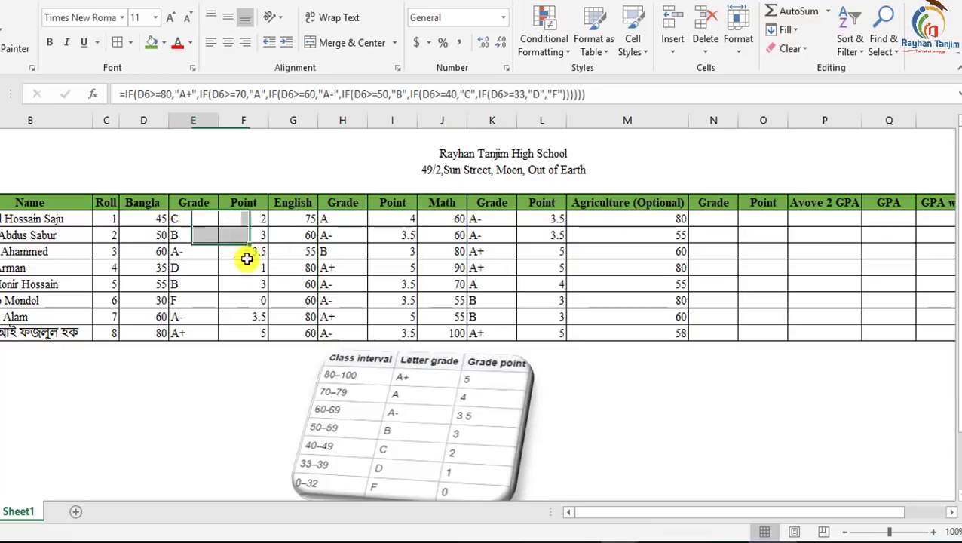
drag(330, 222, 392, 332)
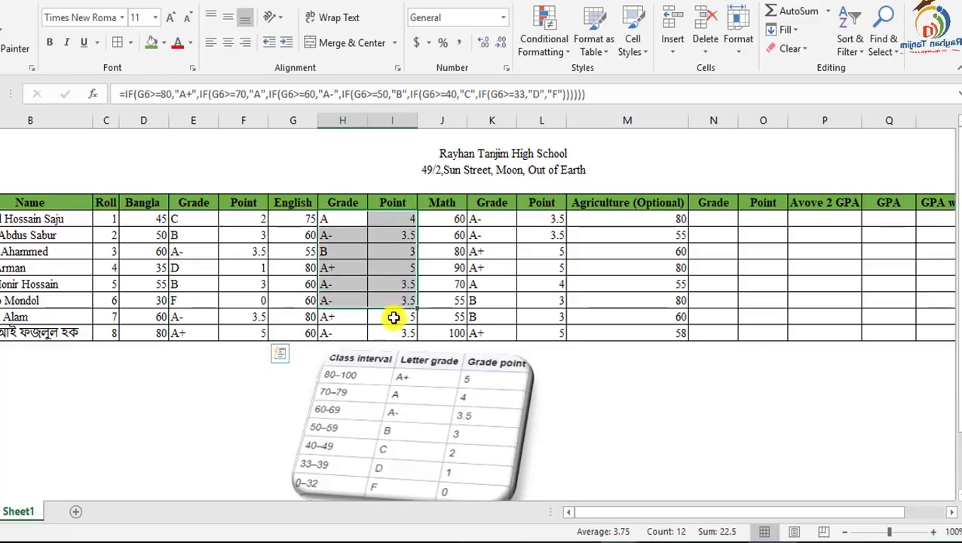
drag(482, 219, 544, 332)
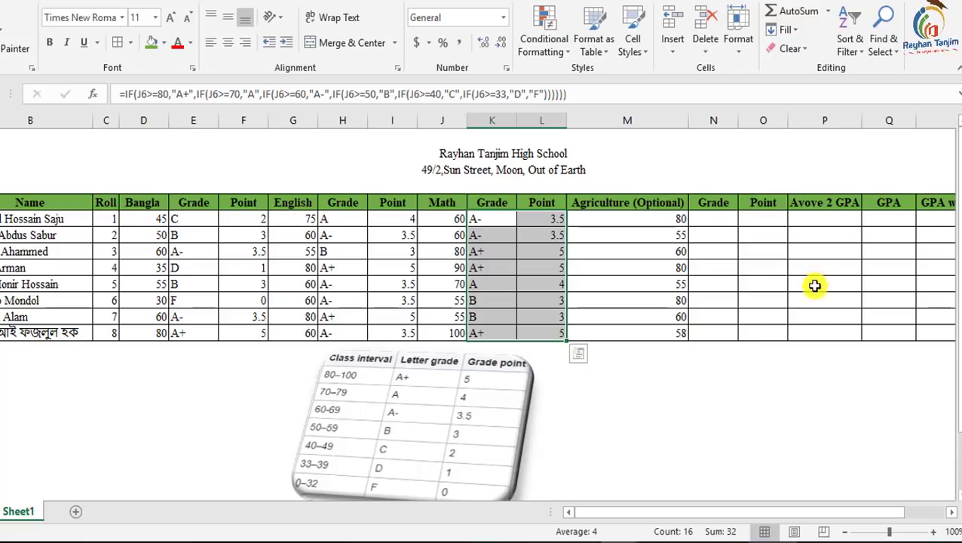
drag(702, 513, 773, 511)
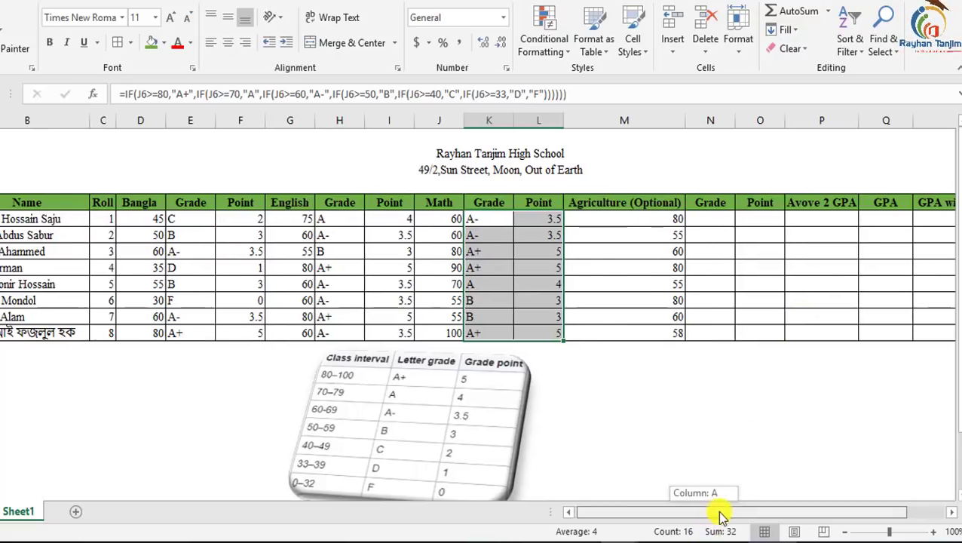
drag(528, 219, 515, 245)
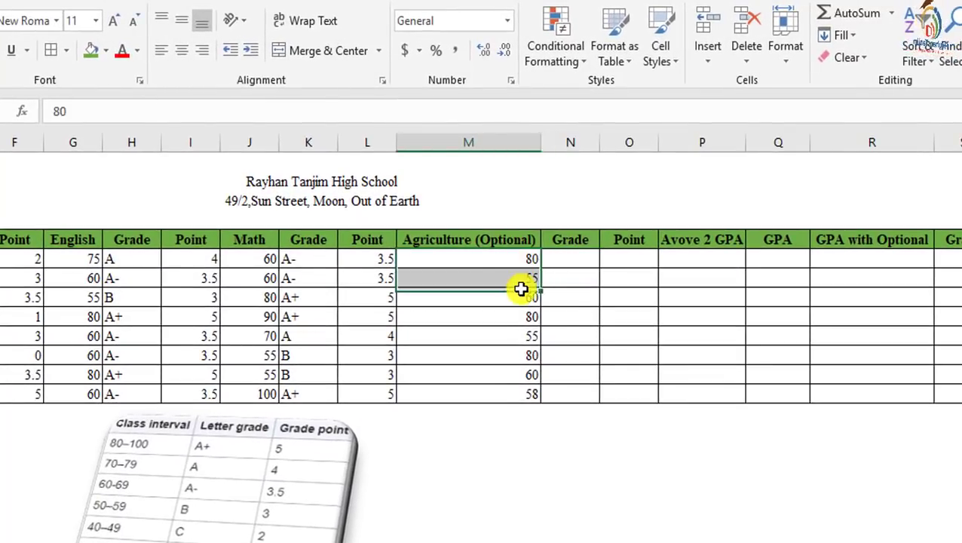
drag(521, 289, 525, 299)
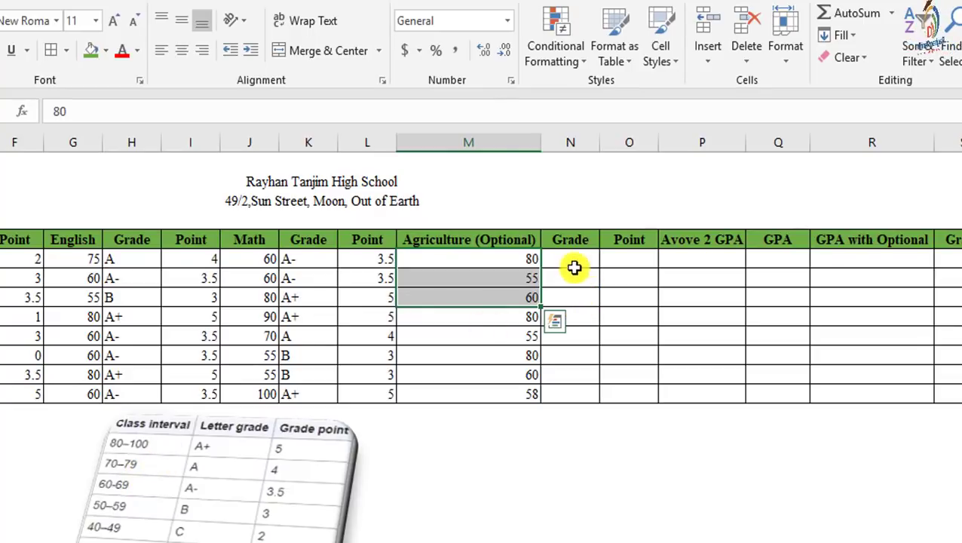
click(573, 260)
click(629, 258)
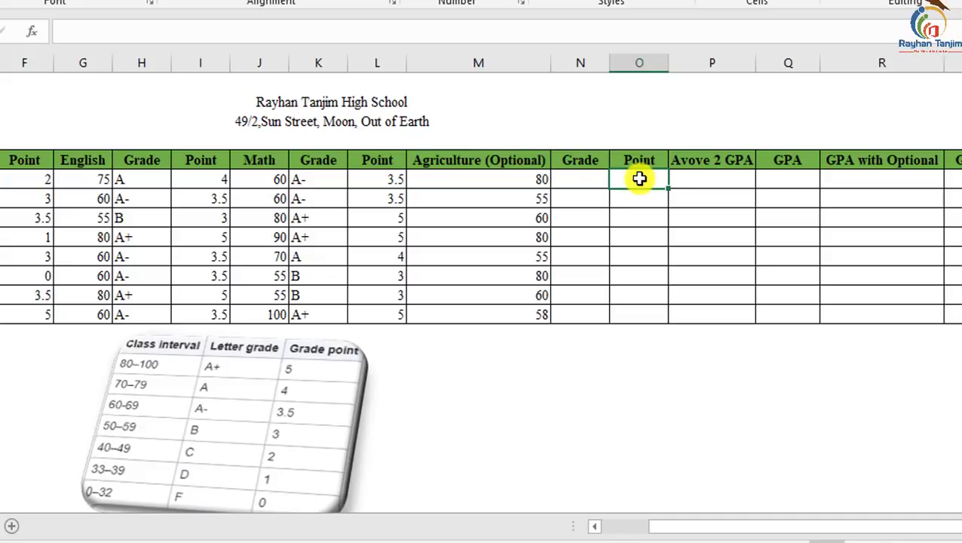
Begin N6's grade formula as =if(M6>=80,"A+", using the Agriculture mark in M6.
key(Left)
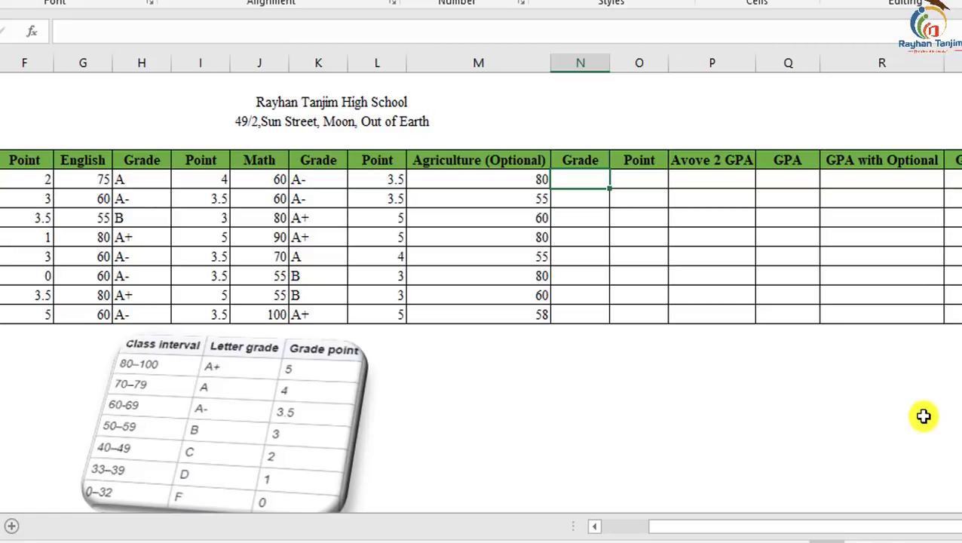
text(=i)
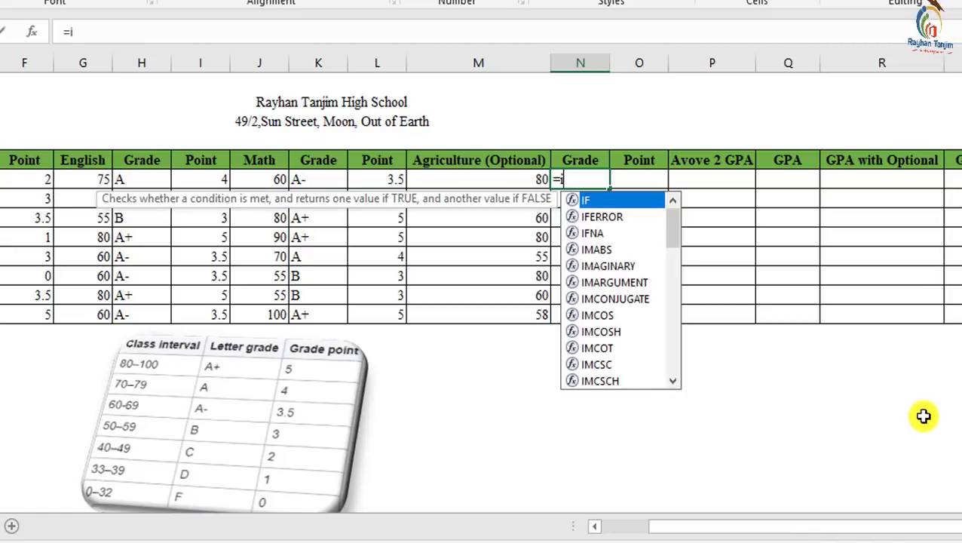
text(f)
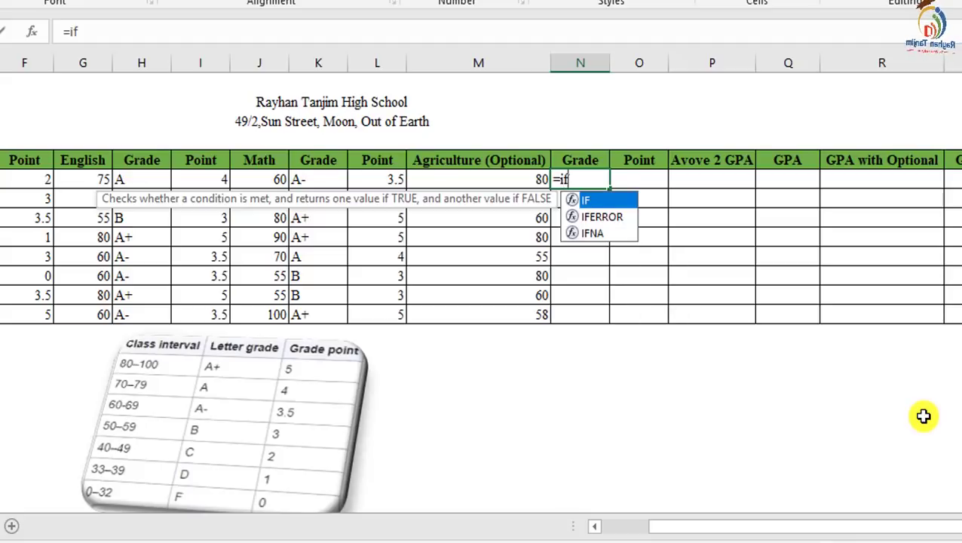
text(()
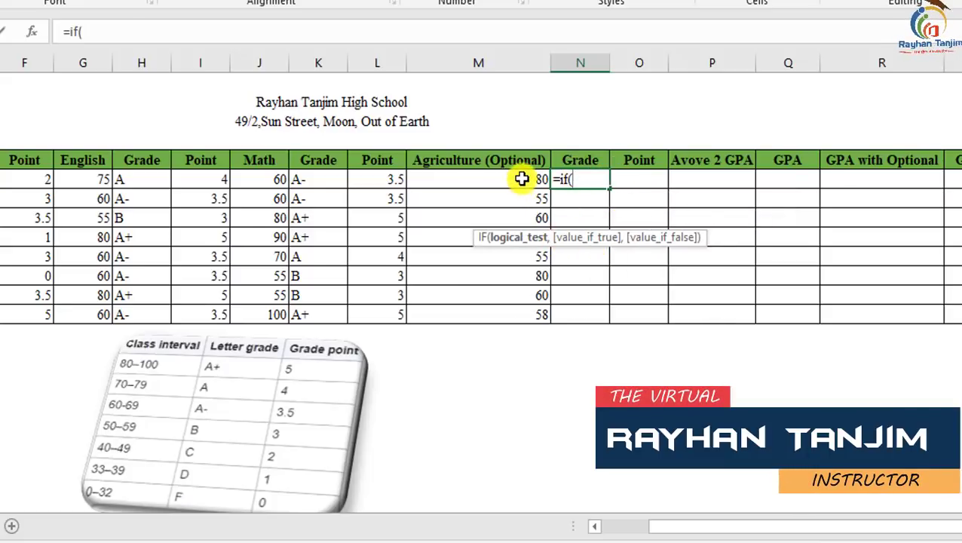
click(523, 179)
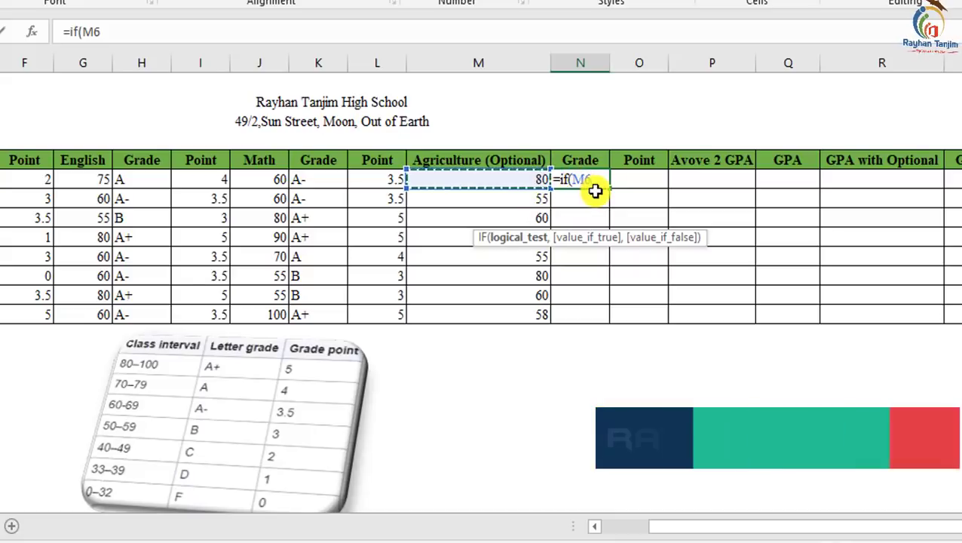
text(>=80)
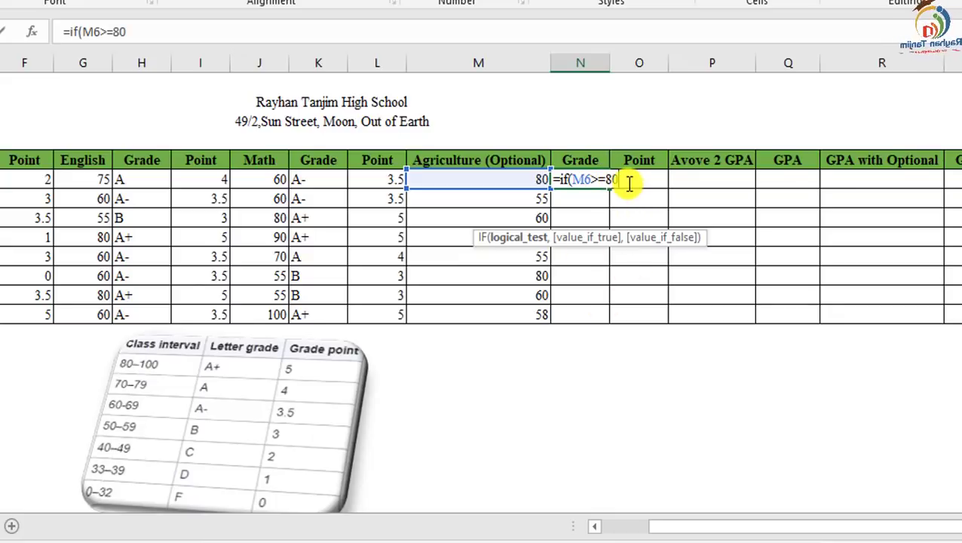
text(,"A+)
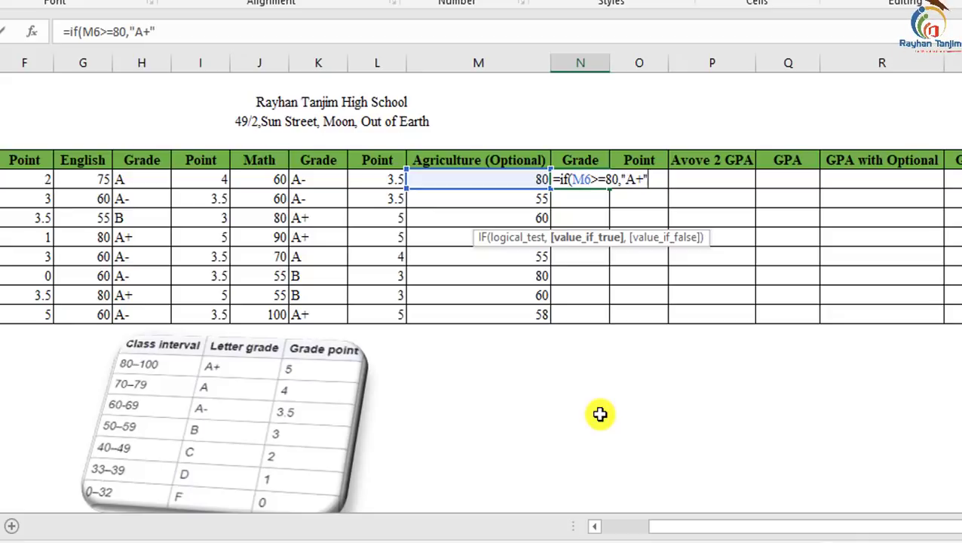
text(,)
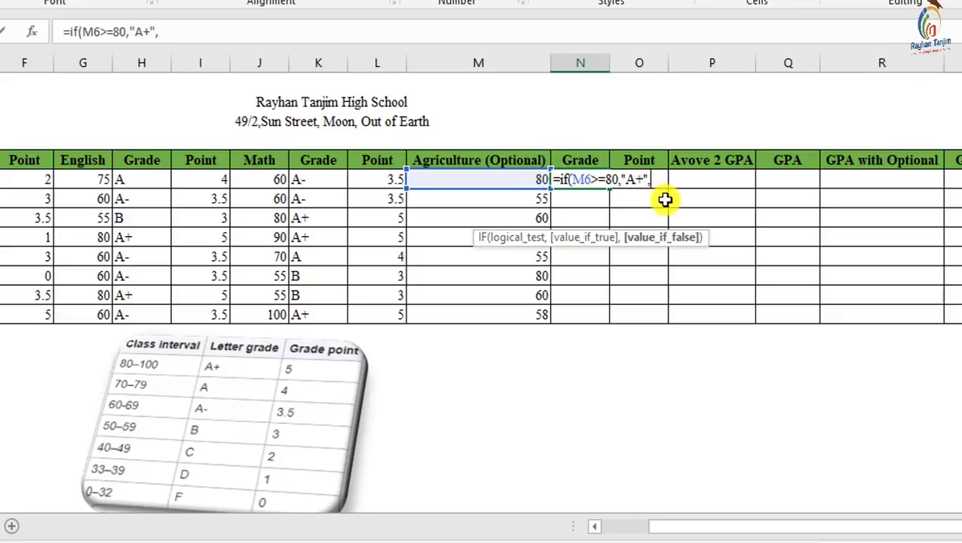
drag(650, 179, 566, 183)
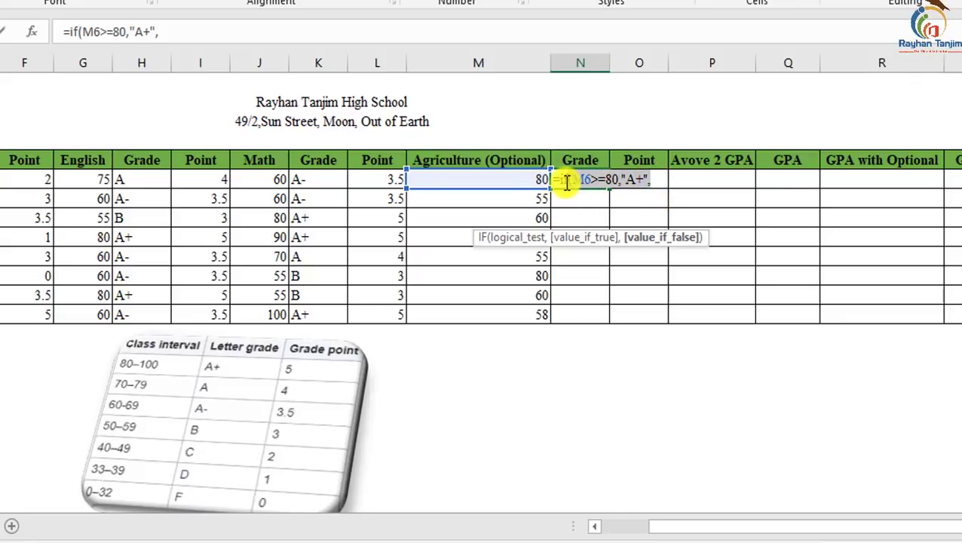
click(612, 181)
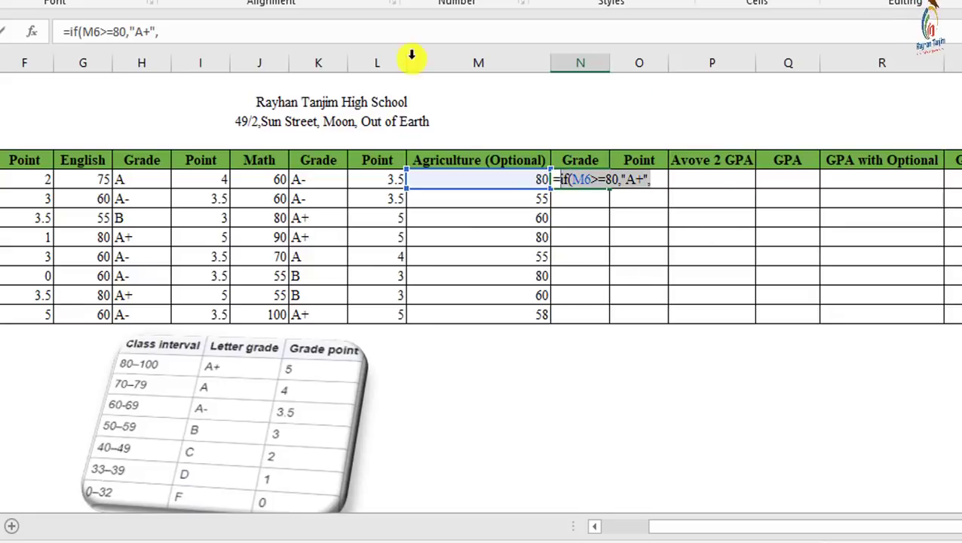
click(209, 33)
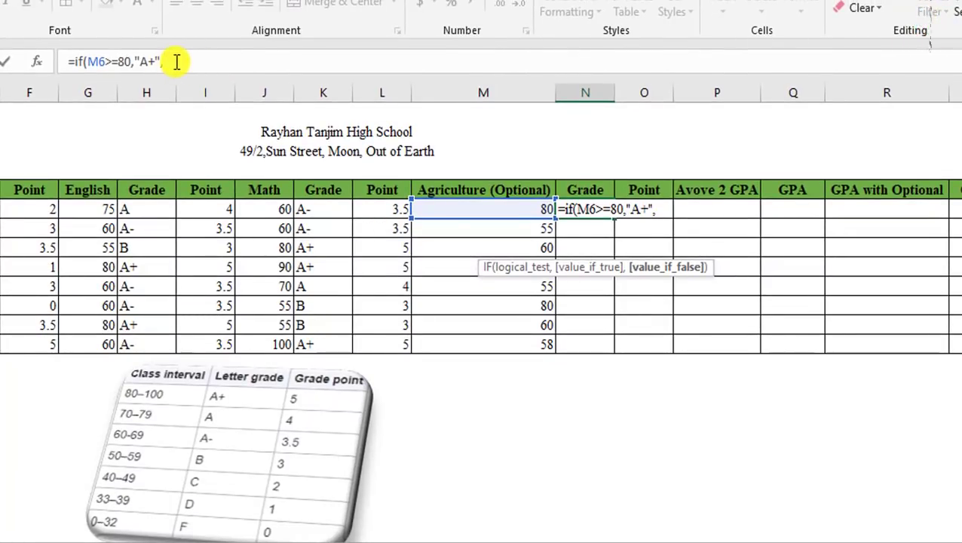
Add a second IF clause testing M6>=70 for grade A.
key(ctrl+v)
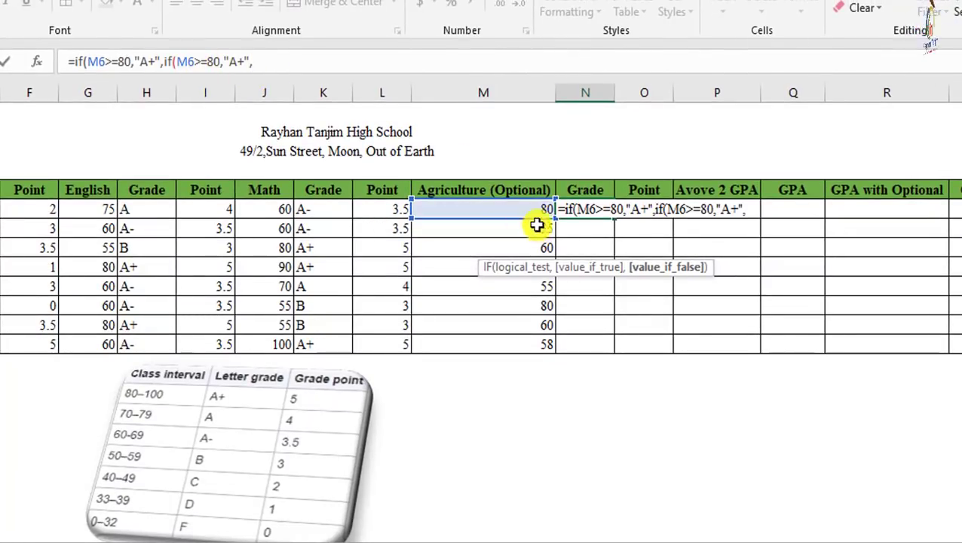
double_click(194, 61)
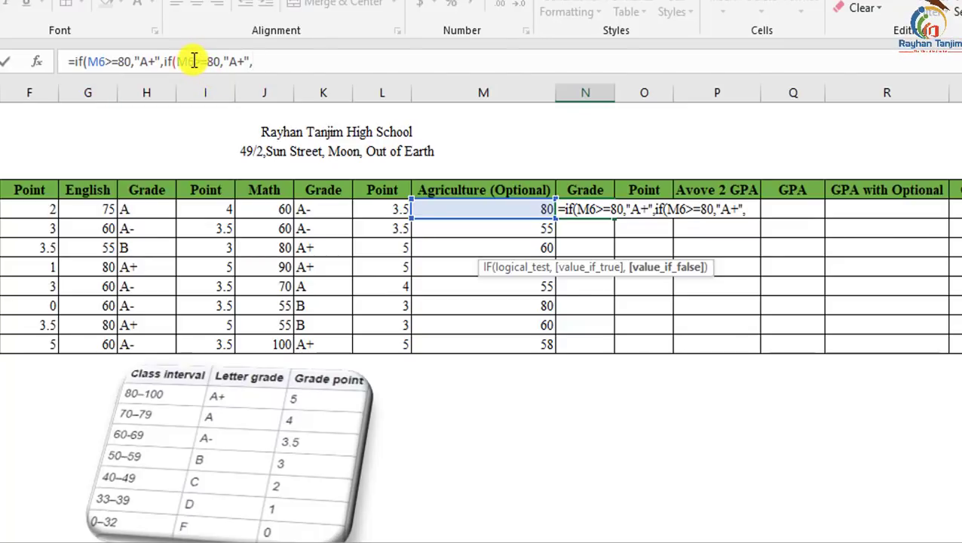
double_click(218, 62)
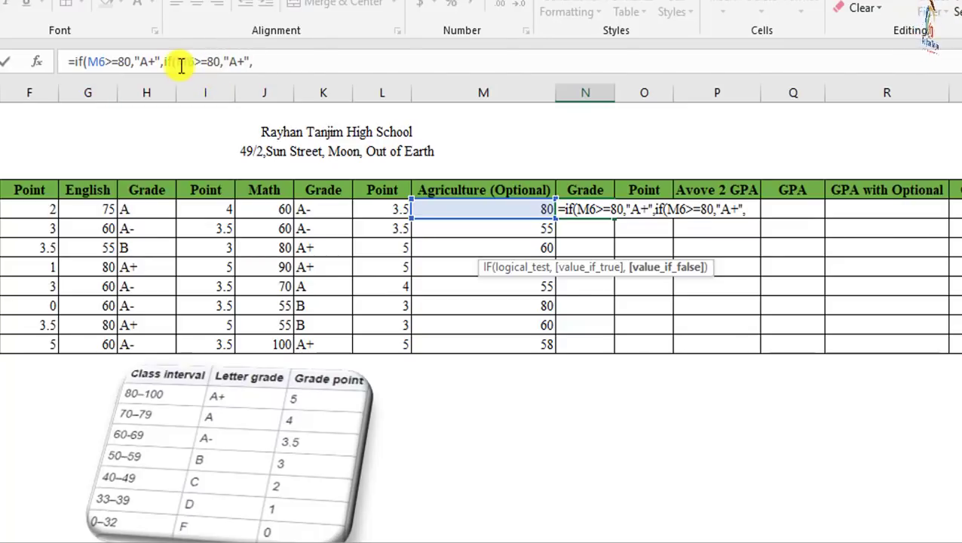
click(219, 61)
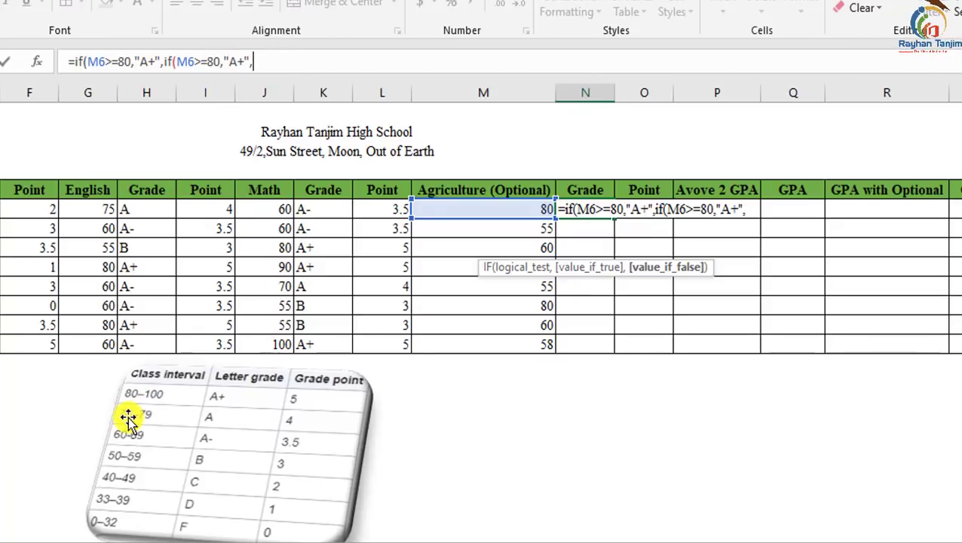
click(210, 62)
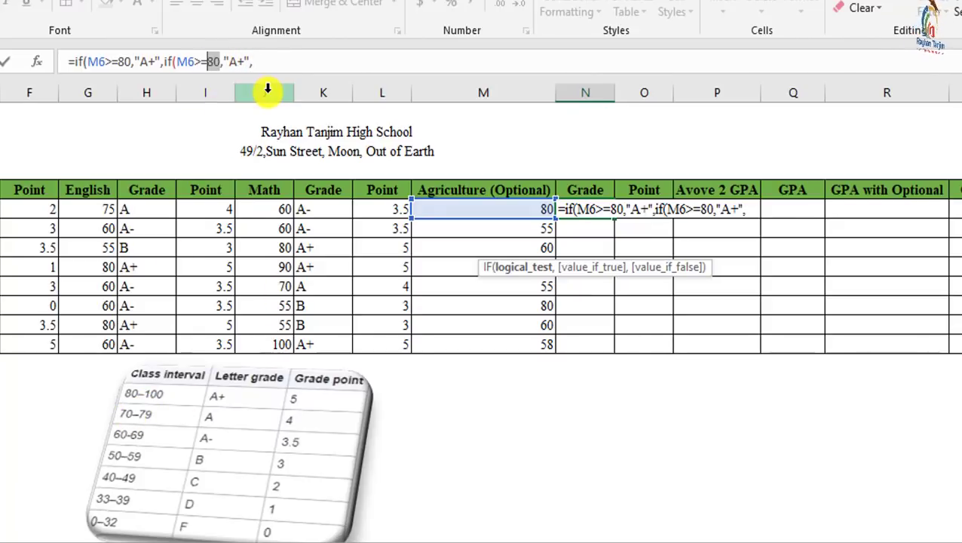
text(70)
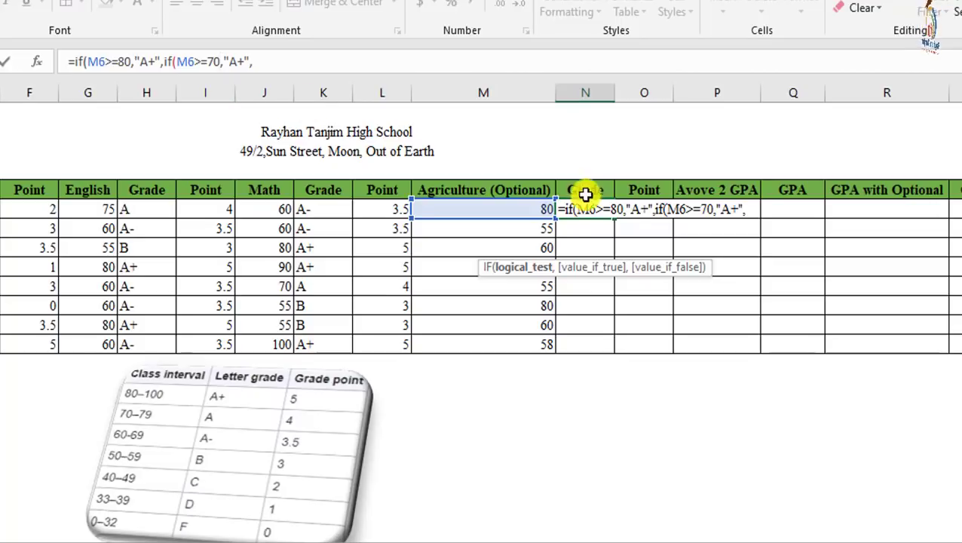
double_click(217, 63)
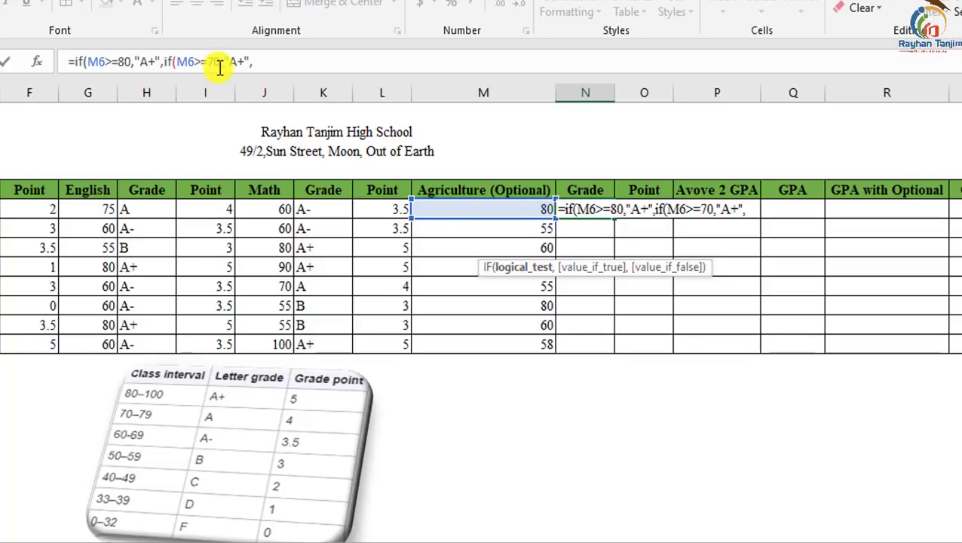
click(220, 63)
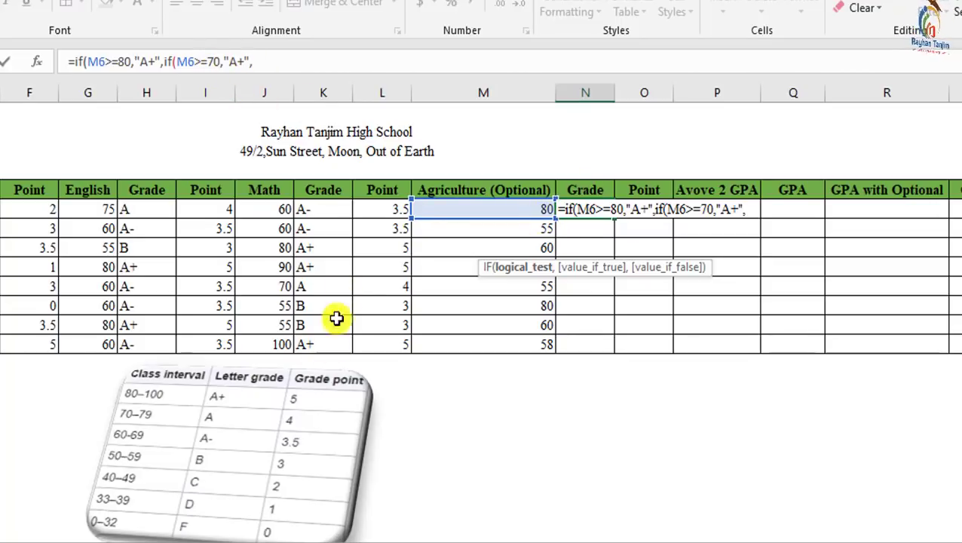
click(243, 61)
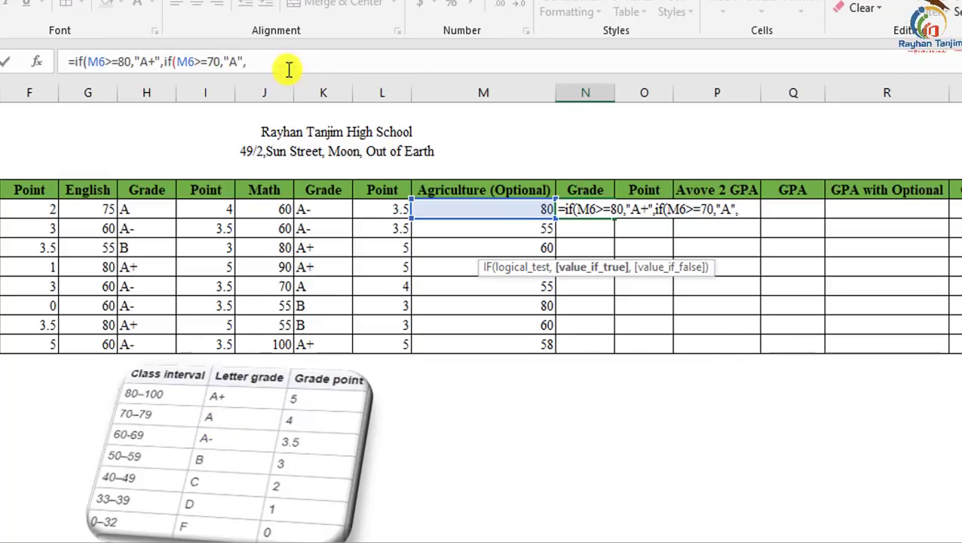
click(261, 61)
Add IF clauses for marks of 60 (A-) and 50 (B).
key(ctrl+v)
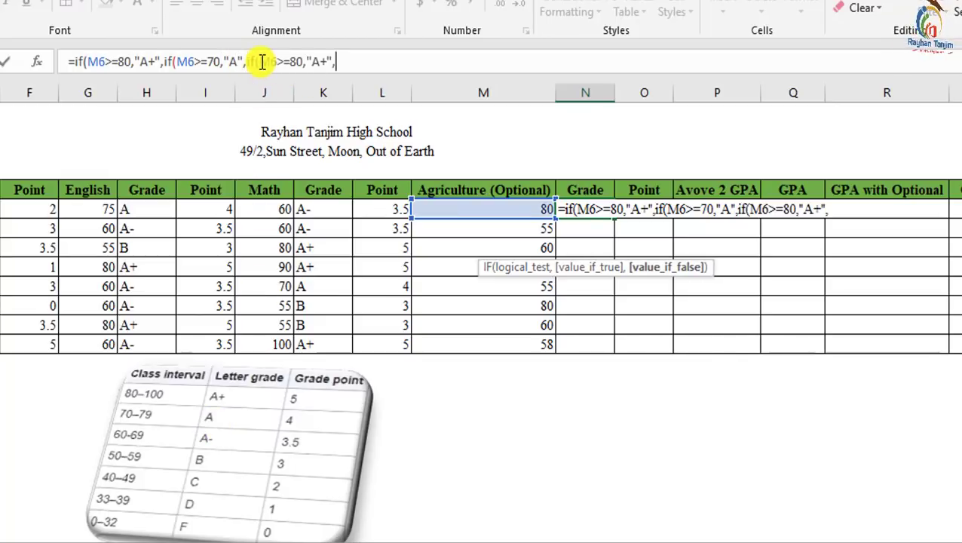
double_click(290, 61)
click(291, 61)
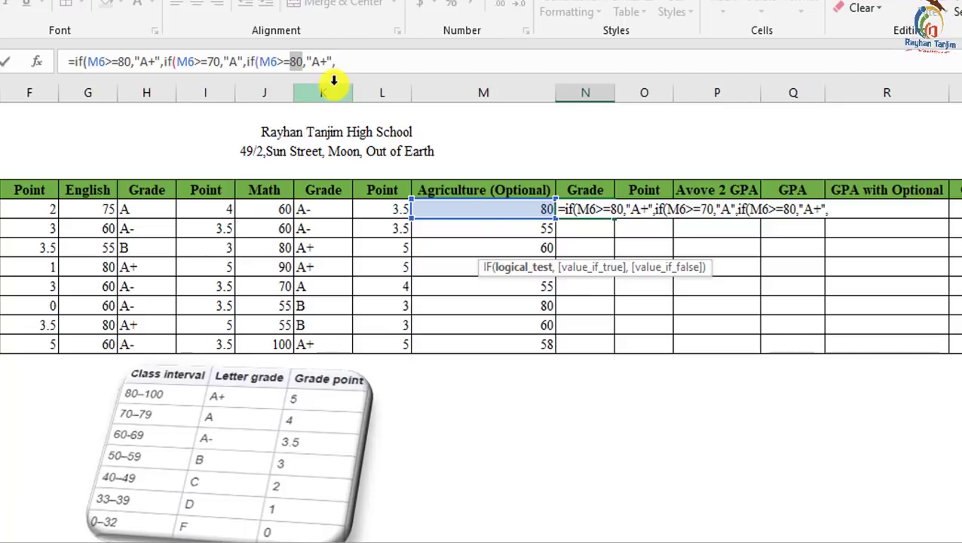
text(60)
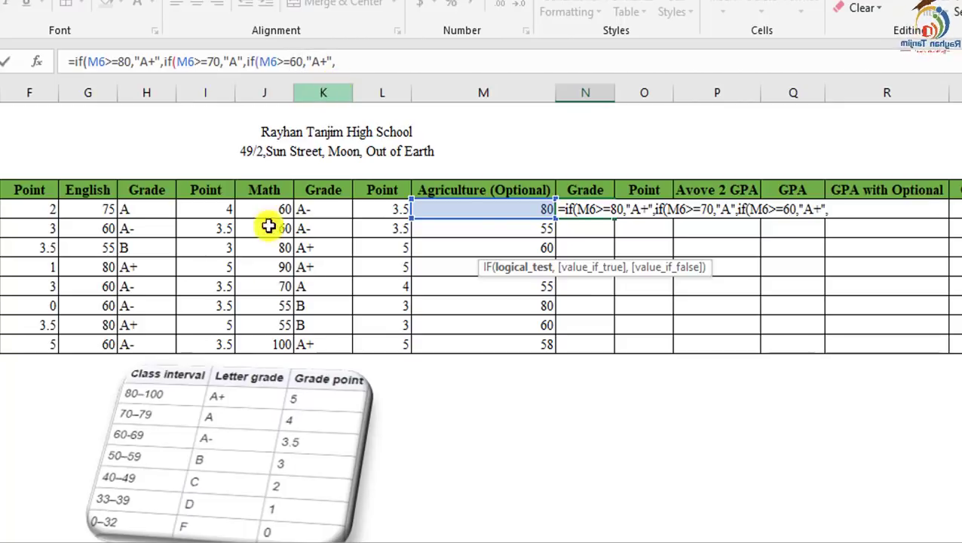
click(323, 63)
text(-)
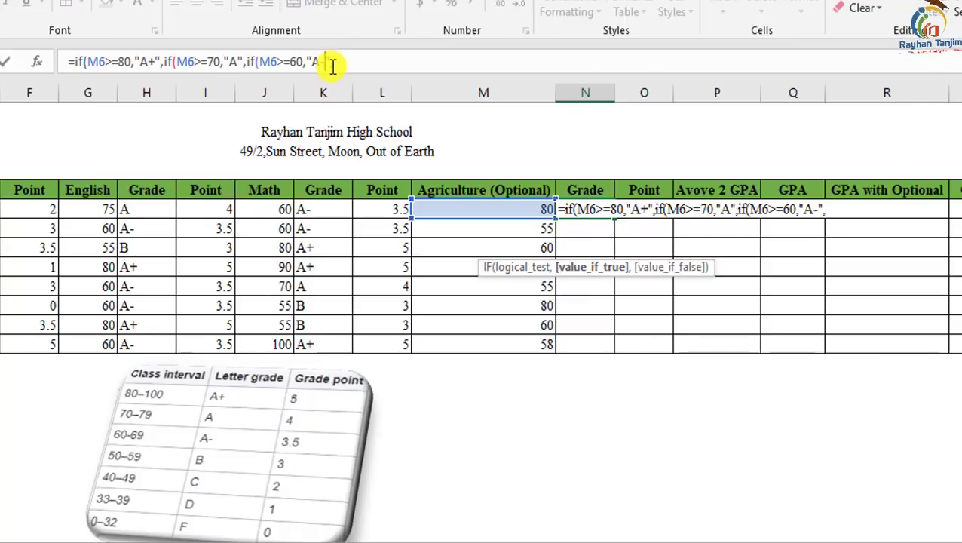
click(378, 62)
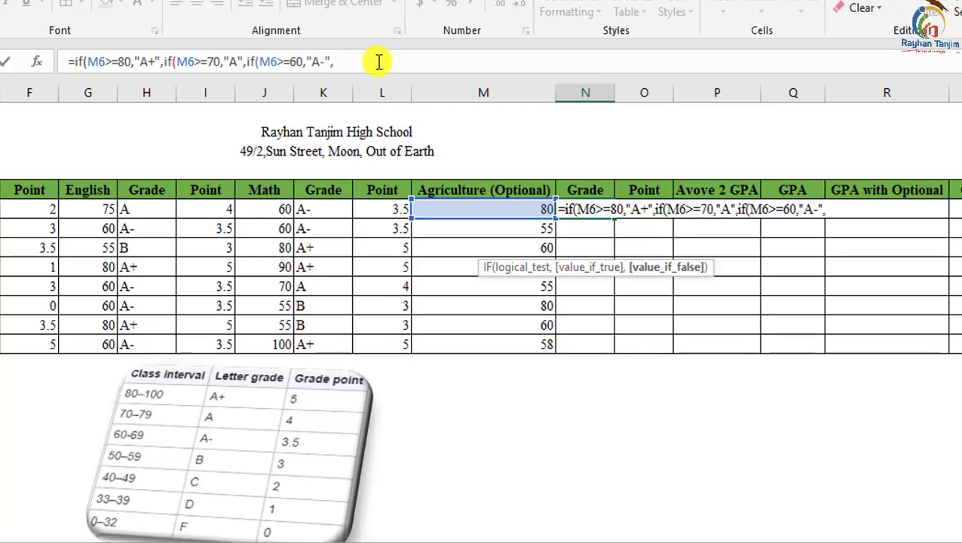
text(if(M6>=80,"A+",)
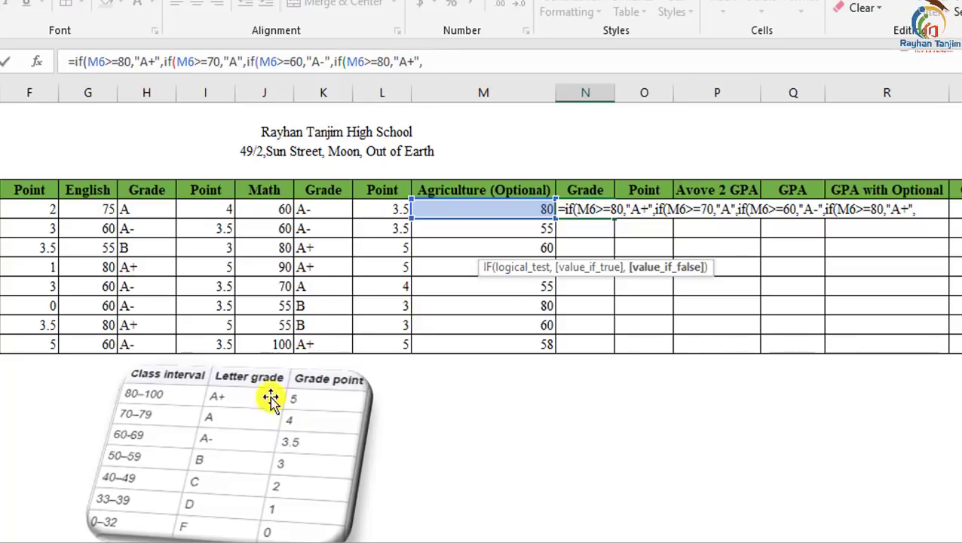
double_click(382, 61)
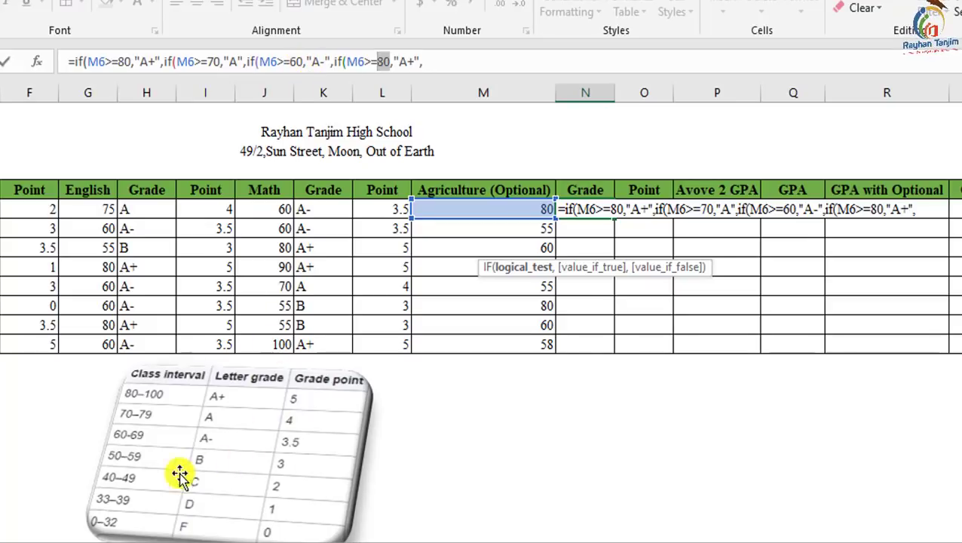
text(50)
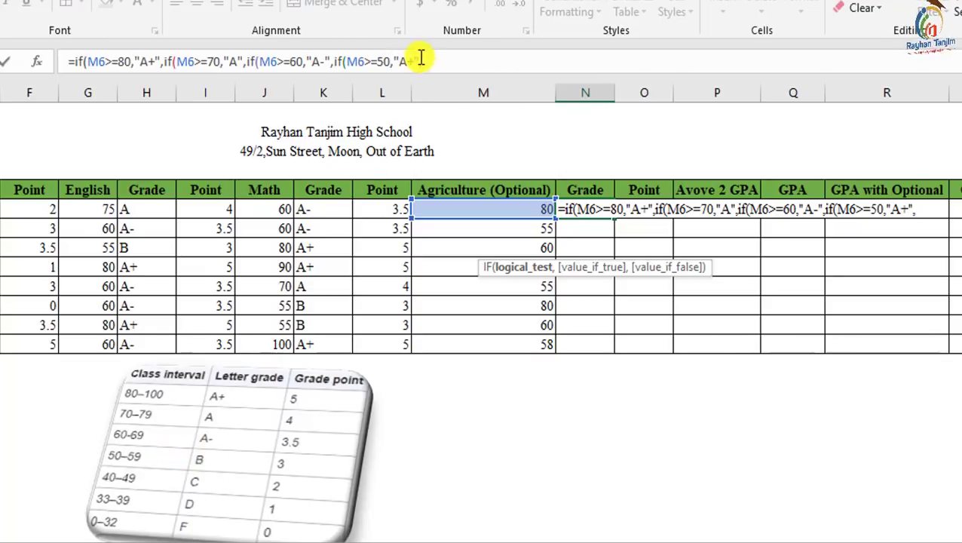
key(Right)
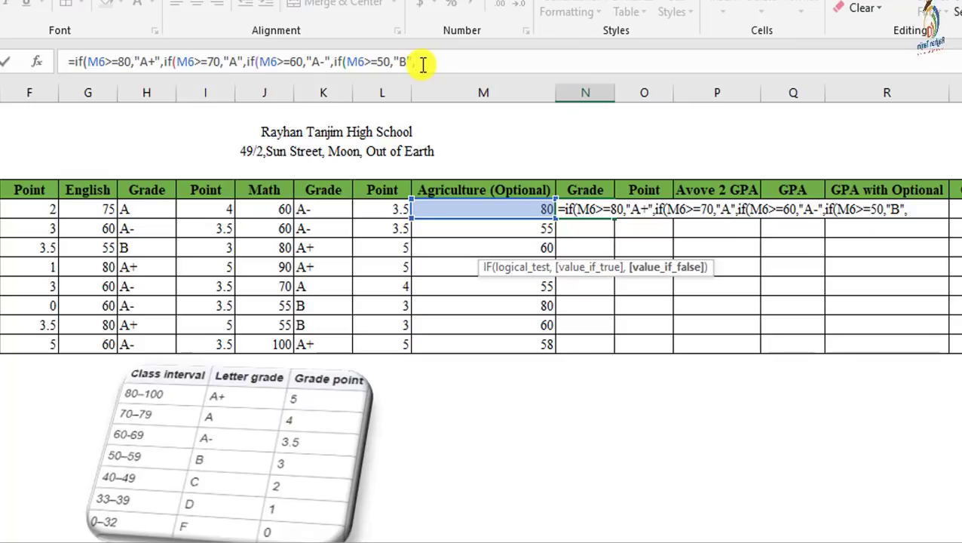
Add the 40 (C) and 33 (D) clauses with F otherwise, and enter the formula.
text(if(M6>=80,"A+",)
drag(473, 62, 457, 63)
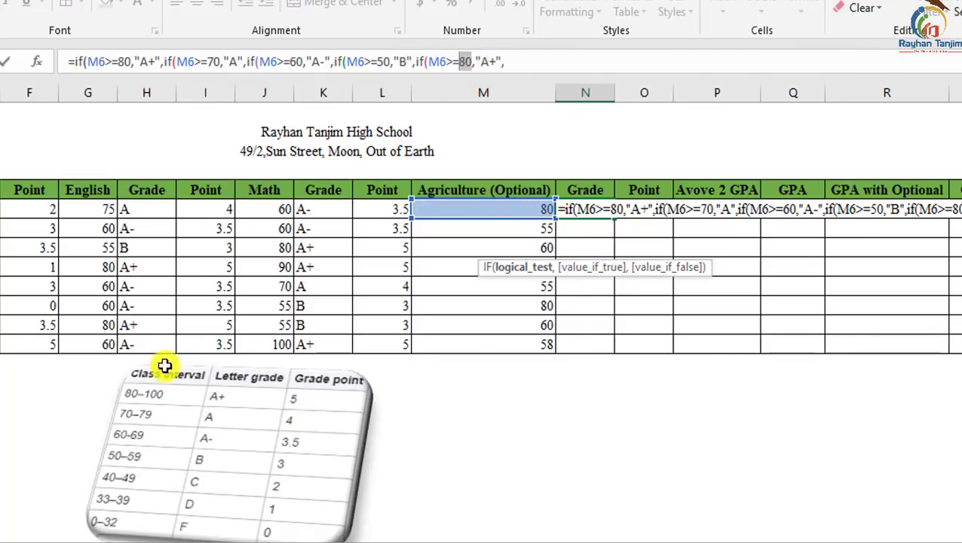
text(4)
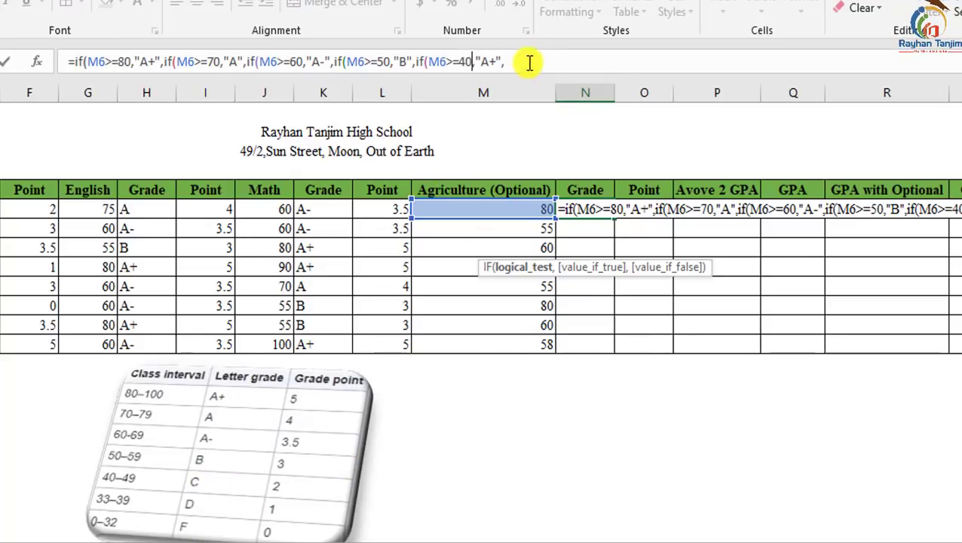
drag(483, 62, 497, 62)
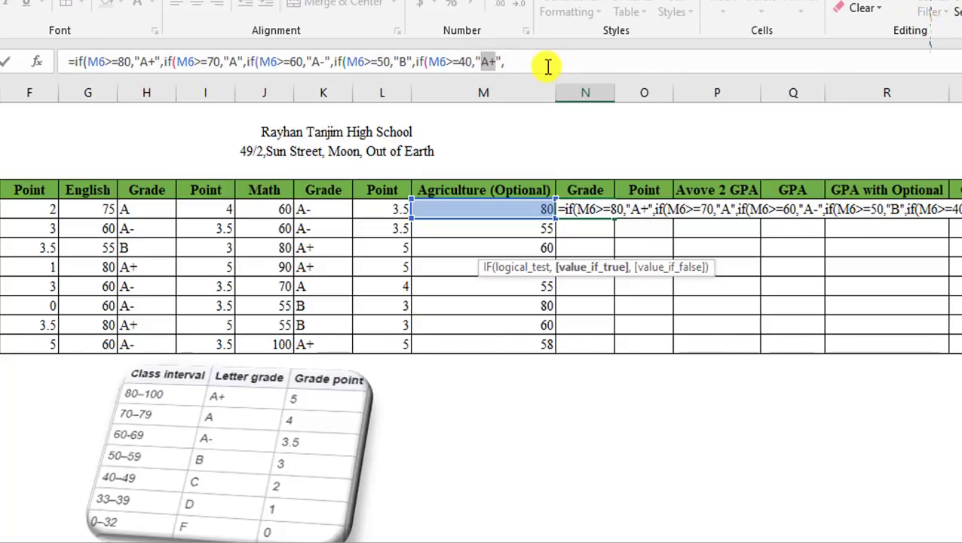
text(C,if(M6>=80,"A+",)
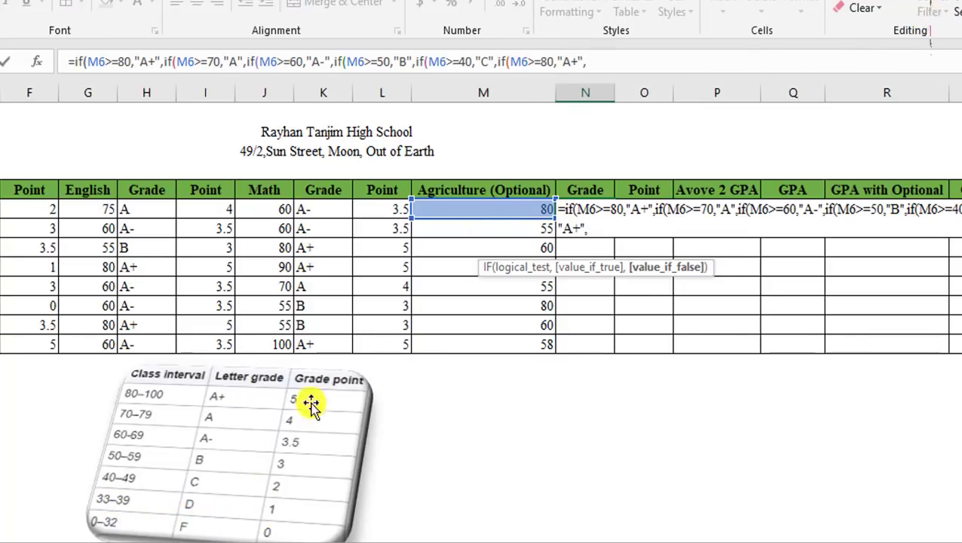
drag(553, 60, 541, 61)
text(33)
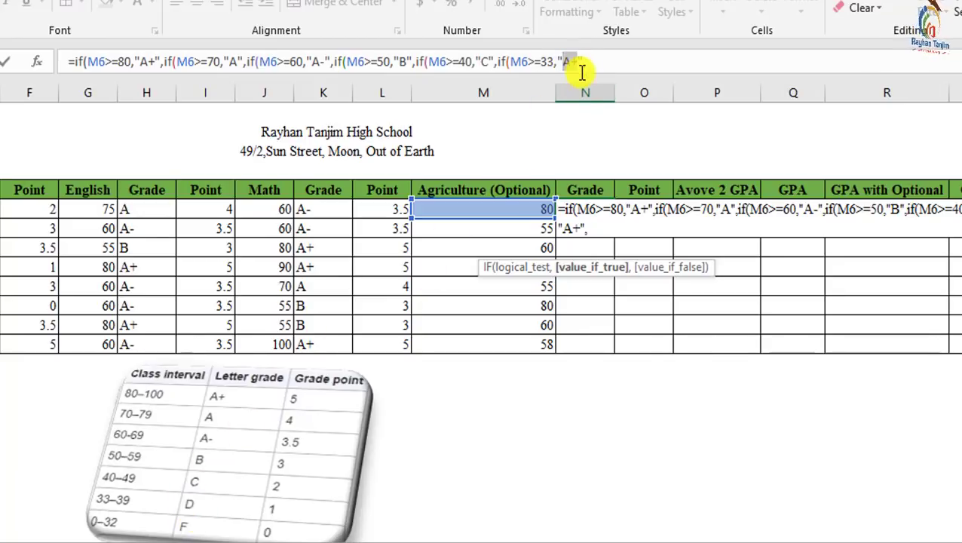
text(D)
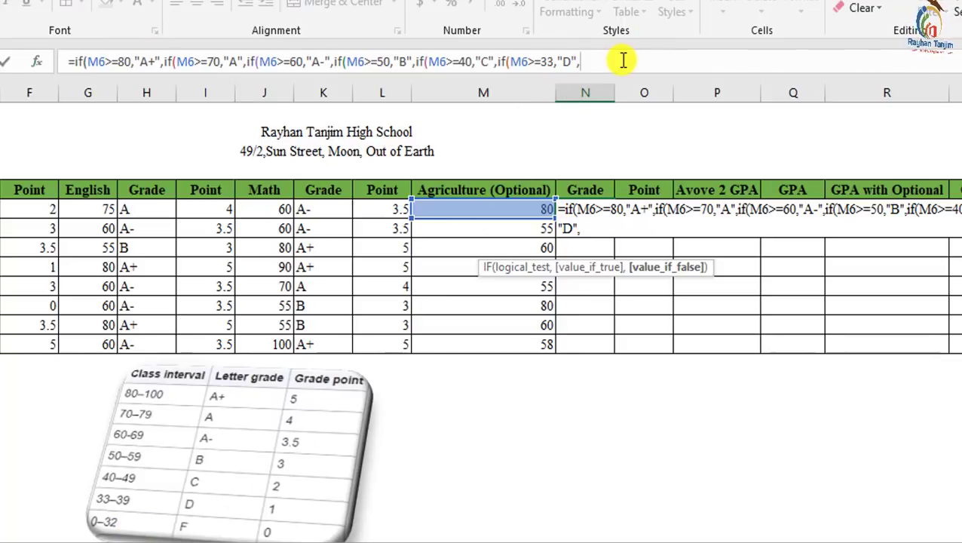
drag(655, 278, 576, 121)
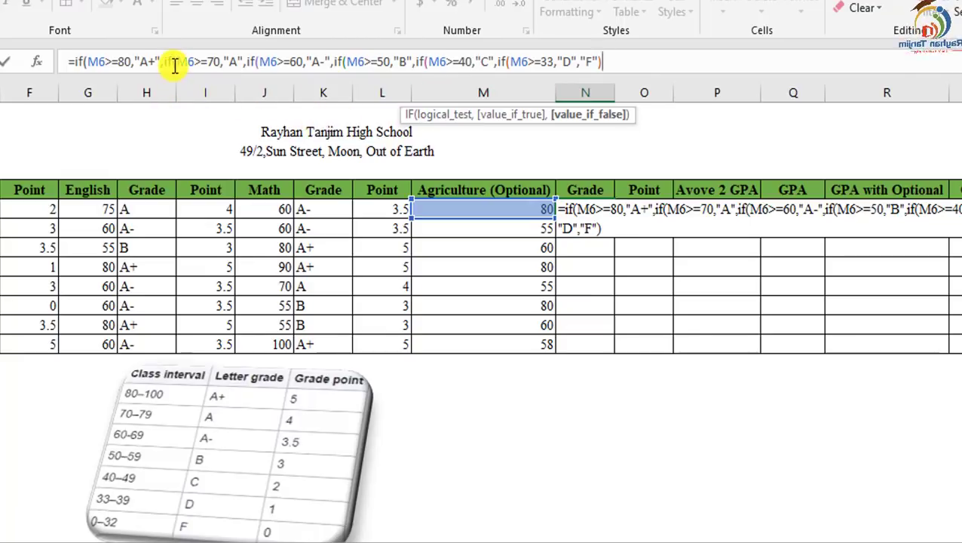
click(629, 61)
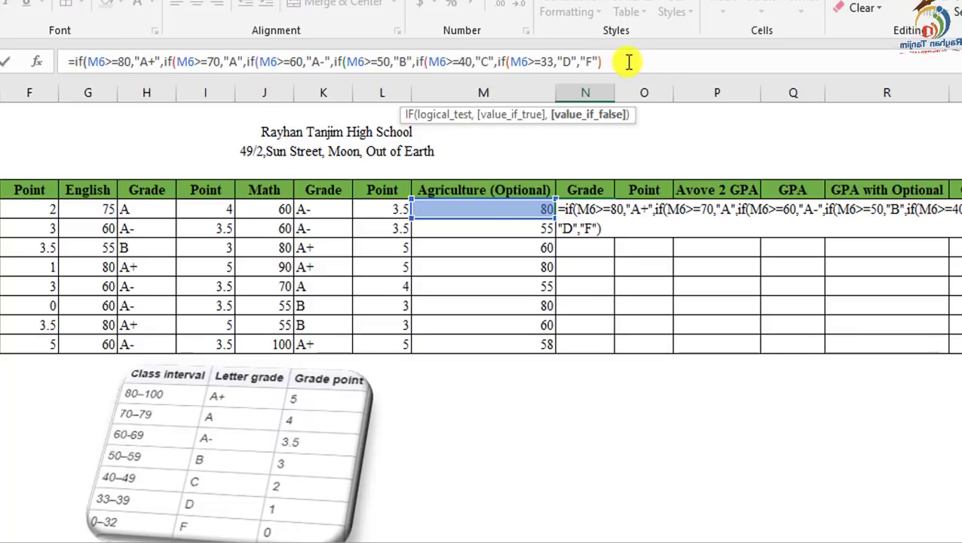
key(Return)
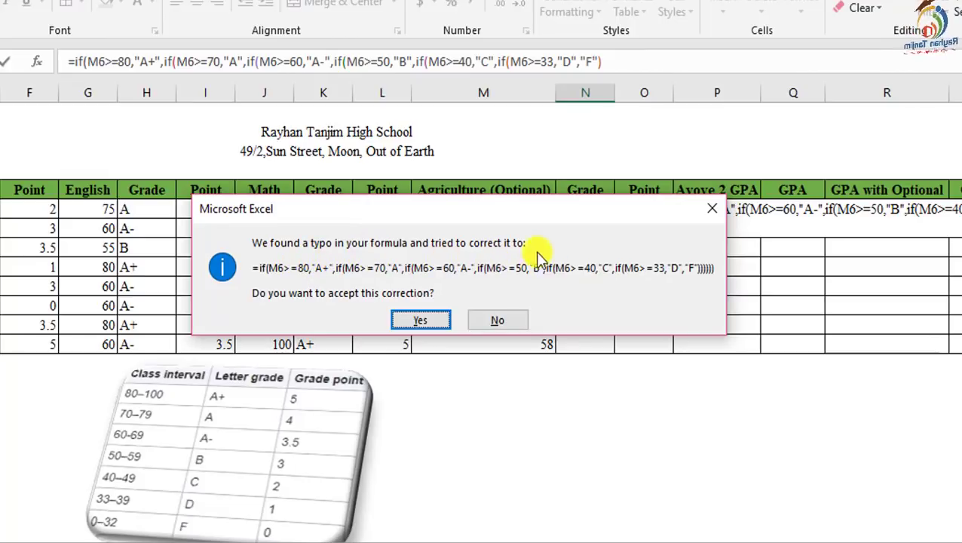
Accept the parenthesis correction so N6 shows A+ for the mark of 80.
click(417, 322)
click(586, 209)
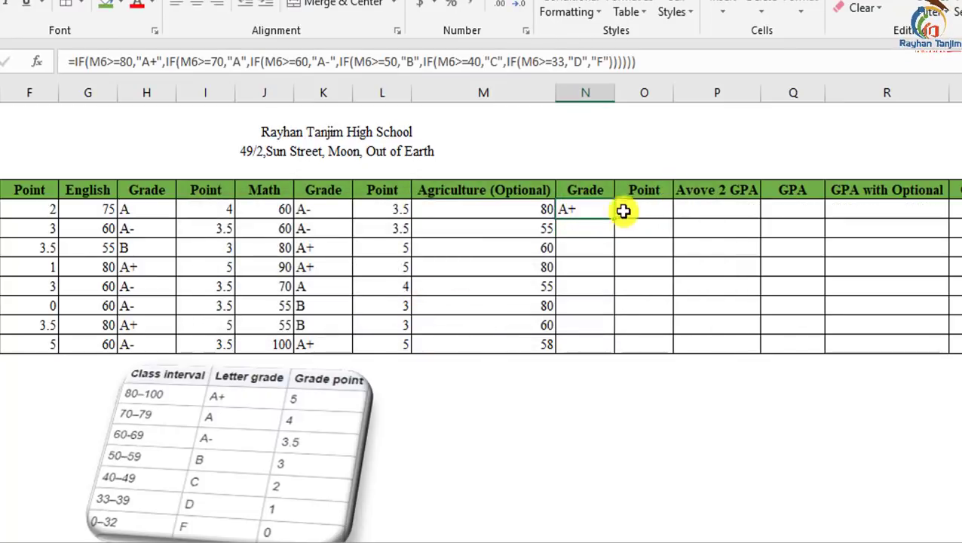
Fill N6's grade formula down the Agriculture Grade column through row 13.
click(541, 209)
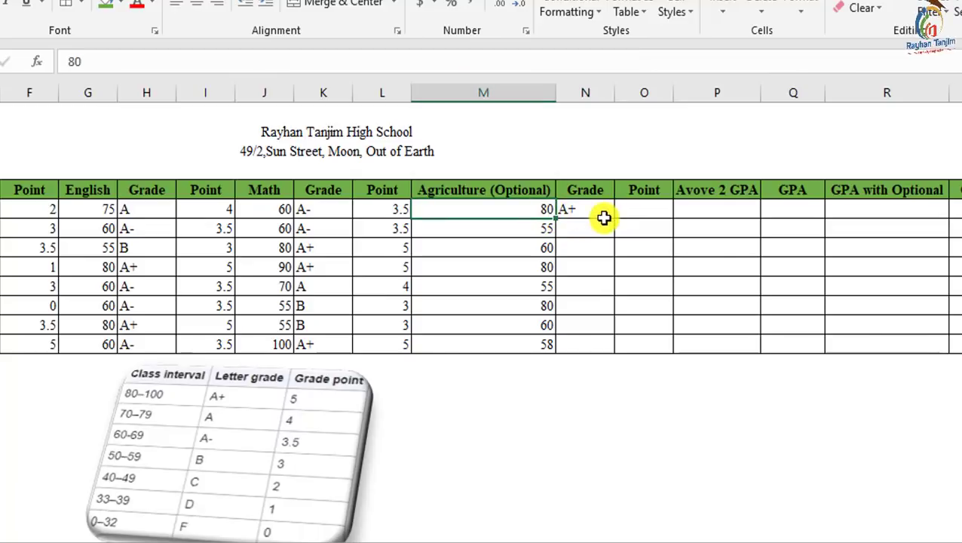
click(603, 217)
double_click(615, 218)
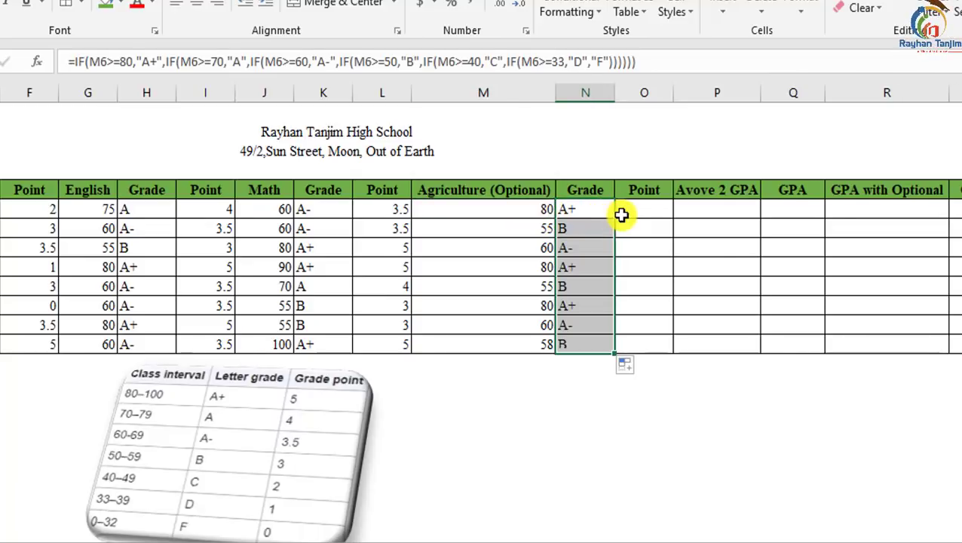
click(580, 229)
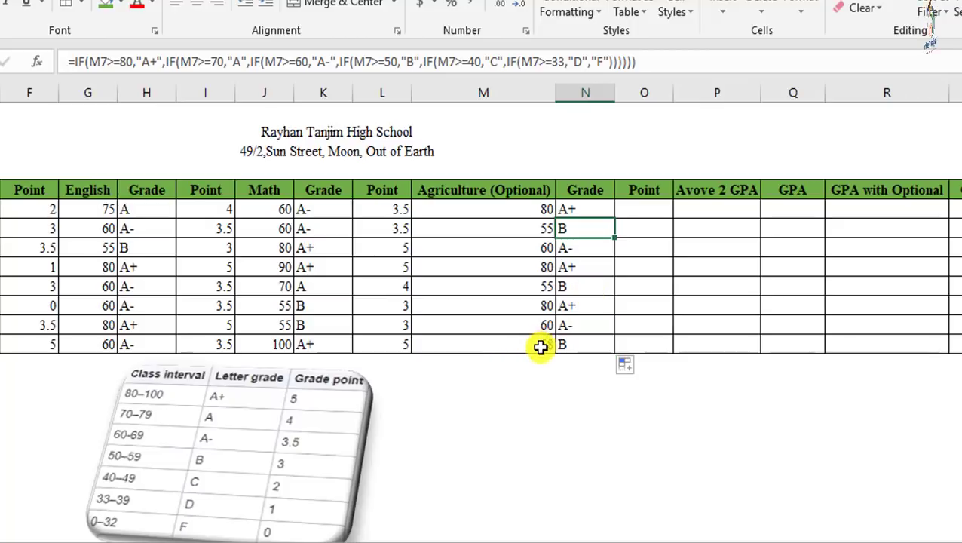
Change the last two Agriculture marks to 33 and 25 and confirm they grade D and F.
click(541, 346)
text(33)
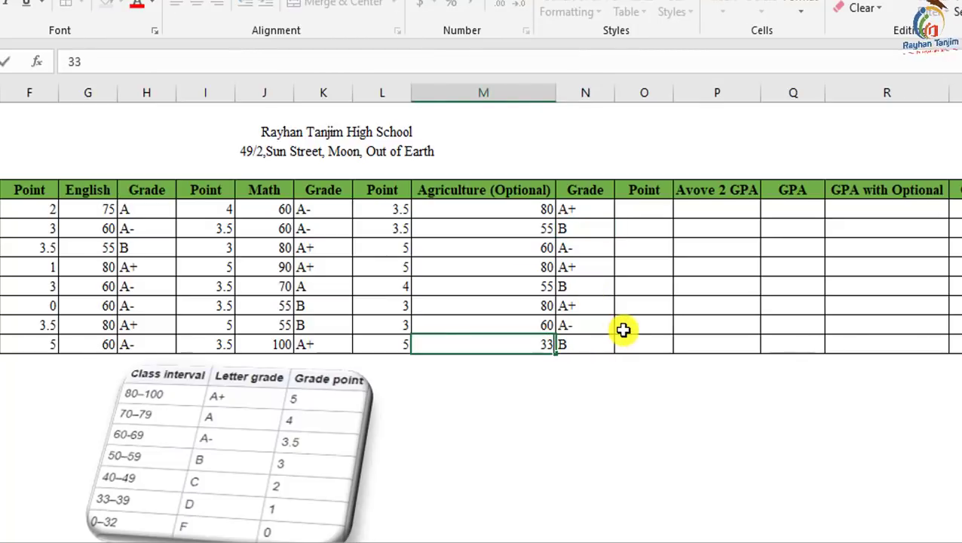
key(Return)
click(585, 349)
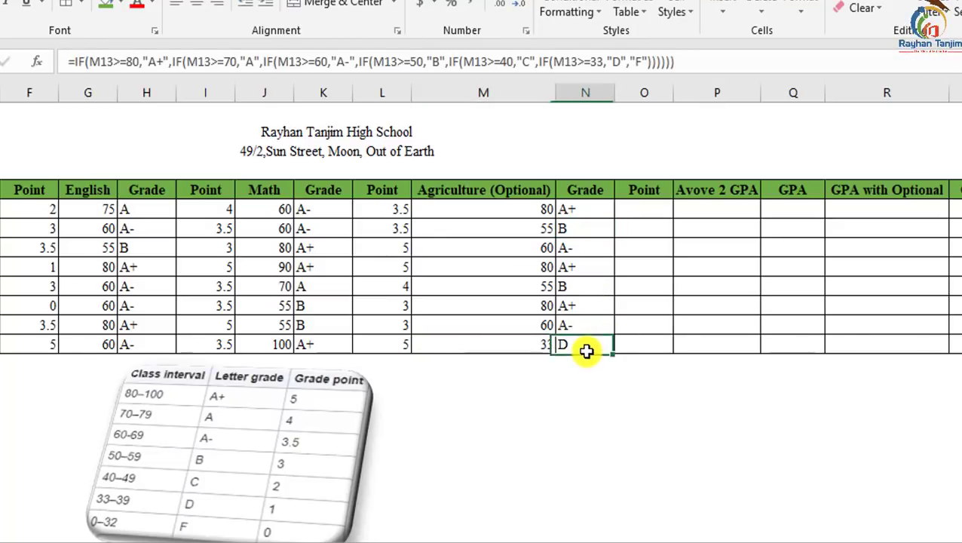
click(537, 327)
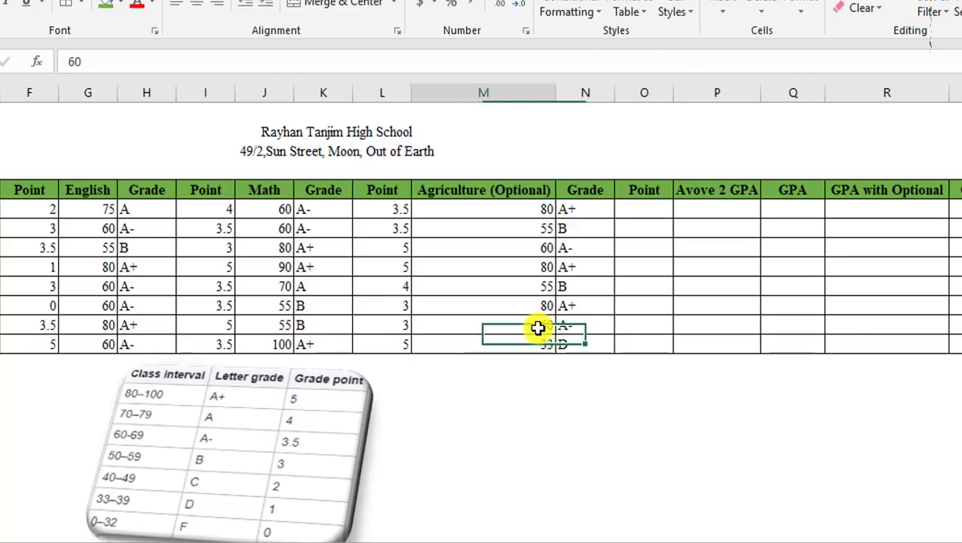
text(25)
key(Return)
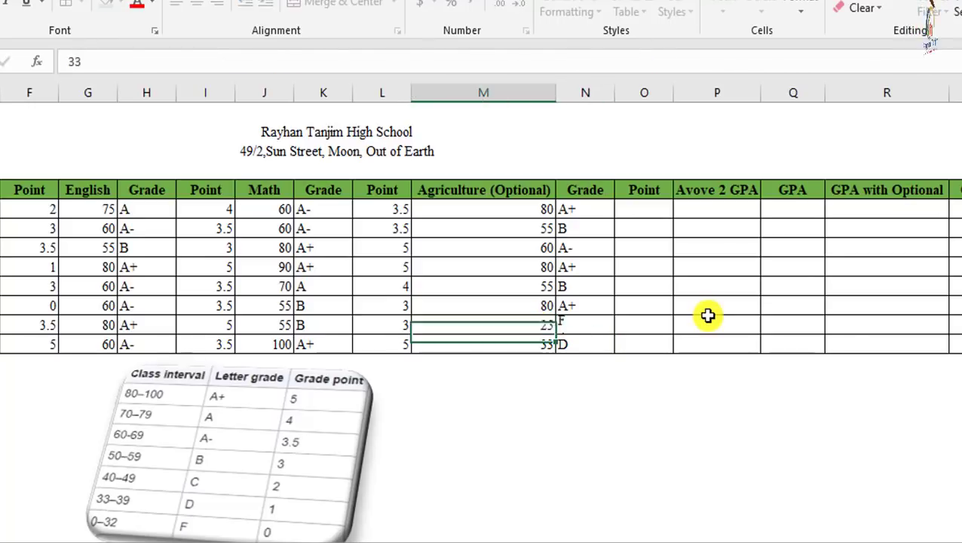
click(586, 327)
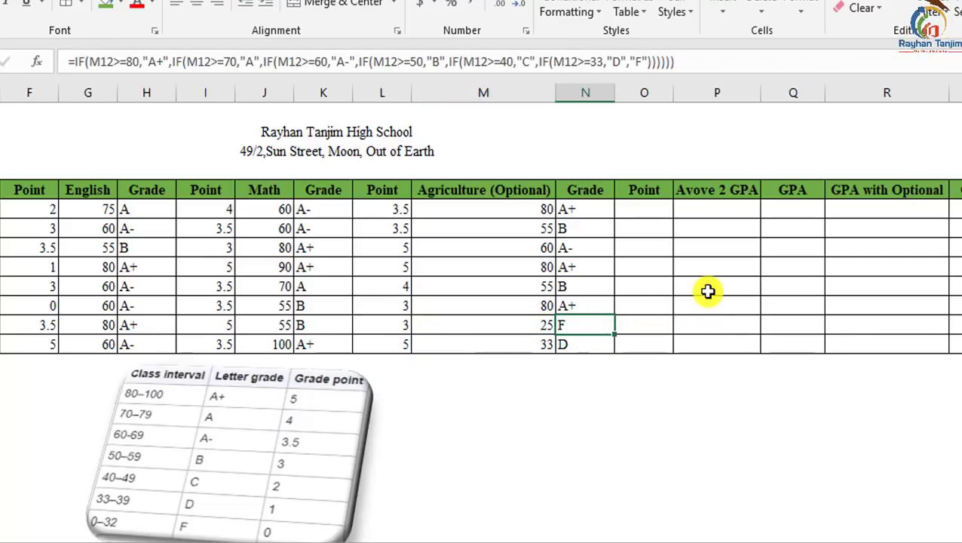
click(594, 211)
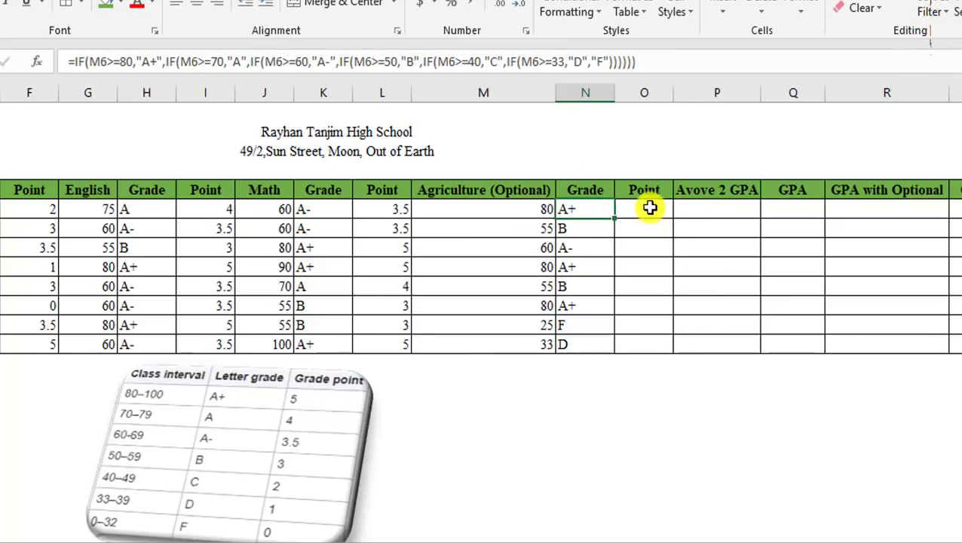
click(650, 208)
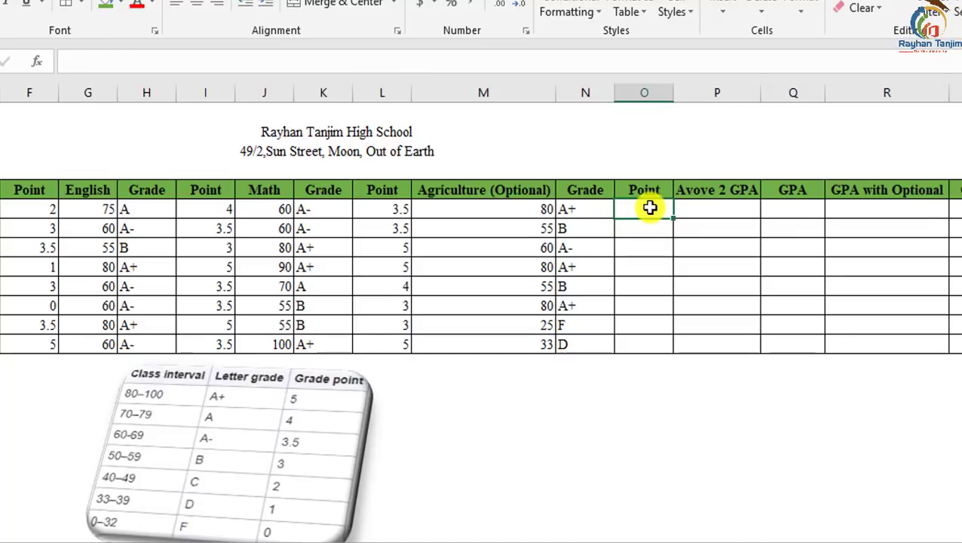
Start O6's point formula as =if(M6>=80,5, referencing the Agriculture mark.
click(585, 211)
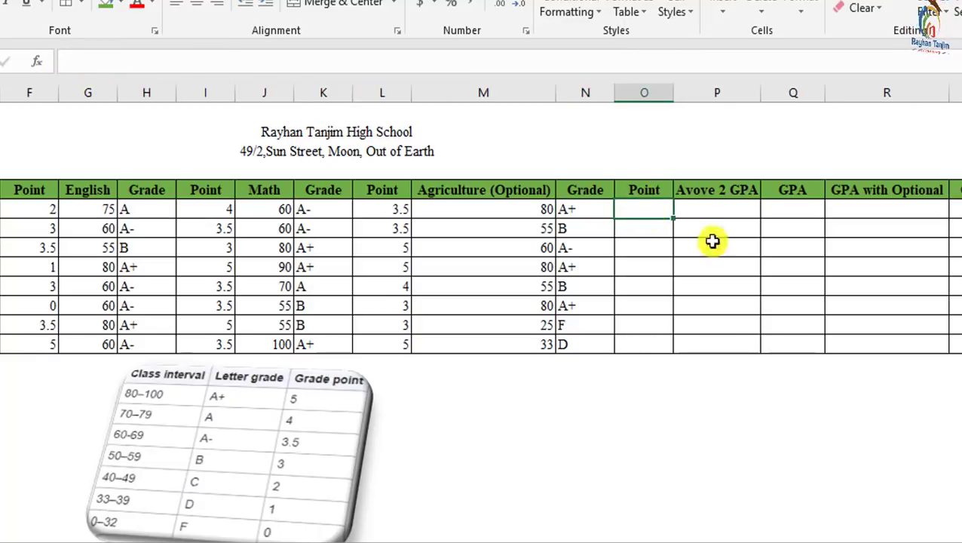
click(646, 210)
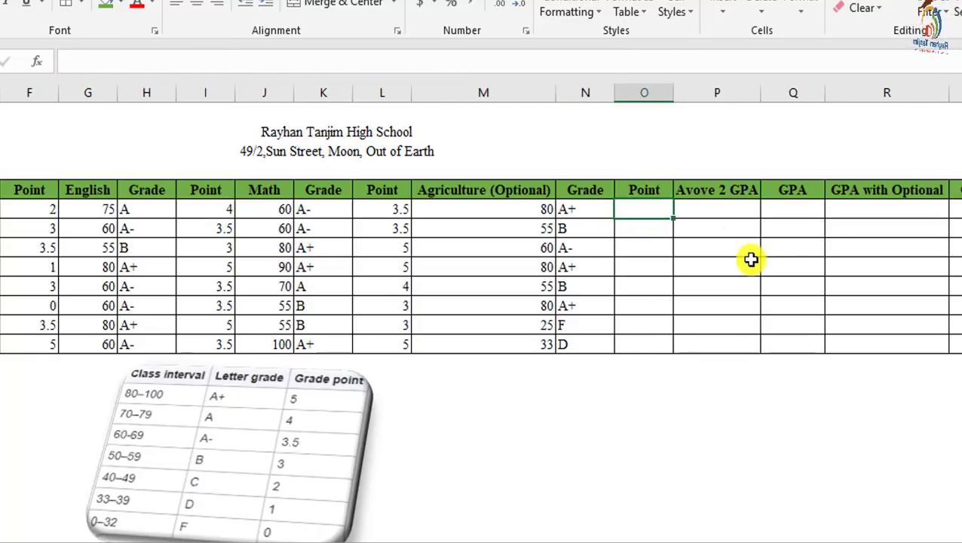
text(=if)
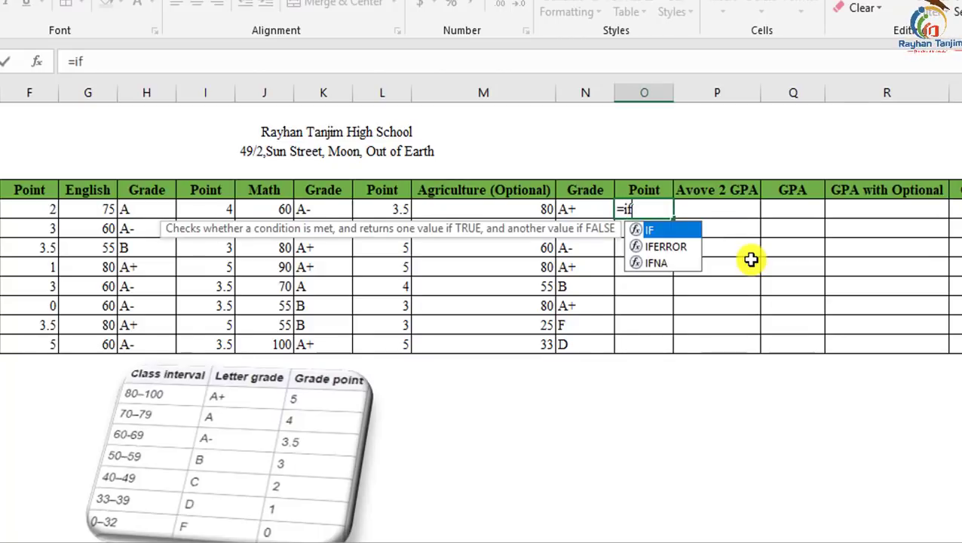
text(()
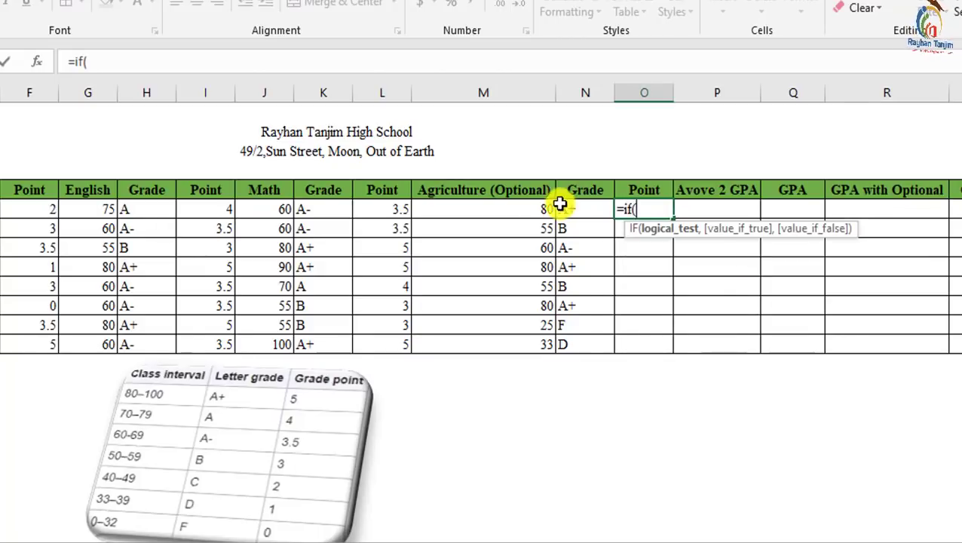
click(545, 210)
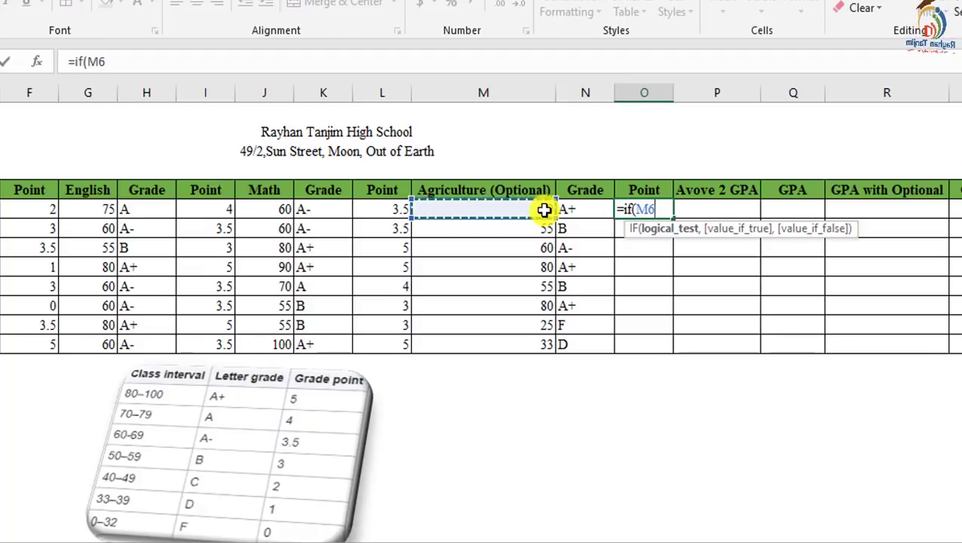
text(>=)
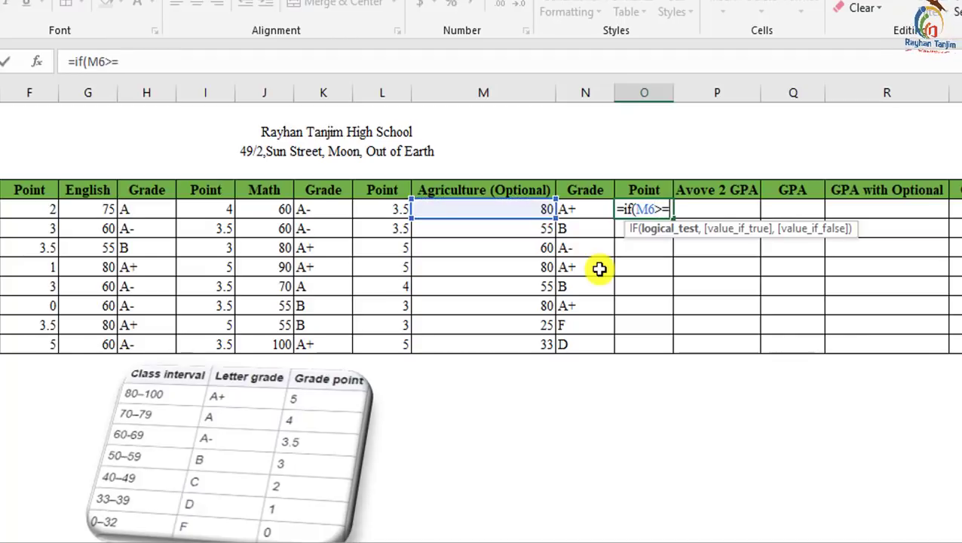
text(80,5)
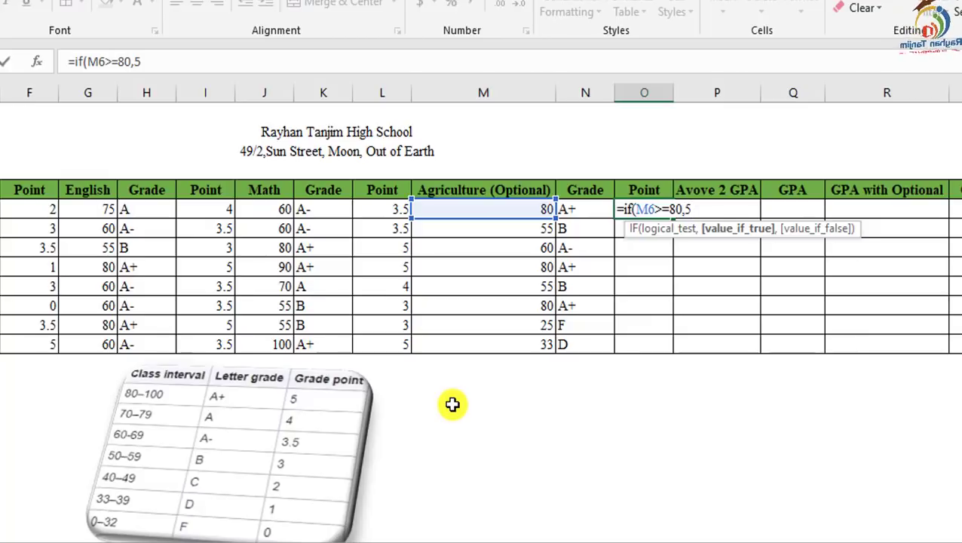
text(,)
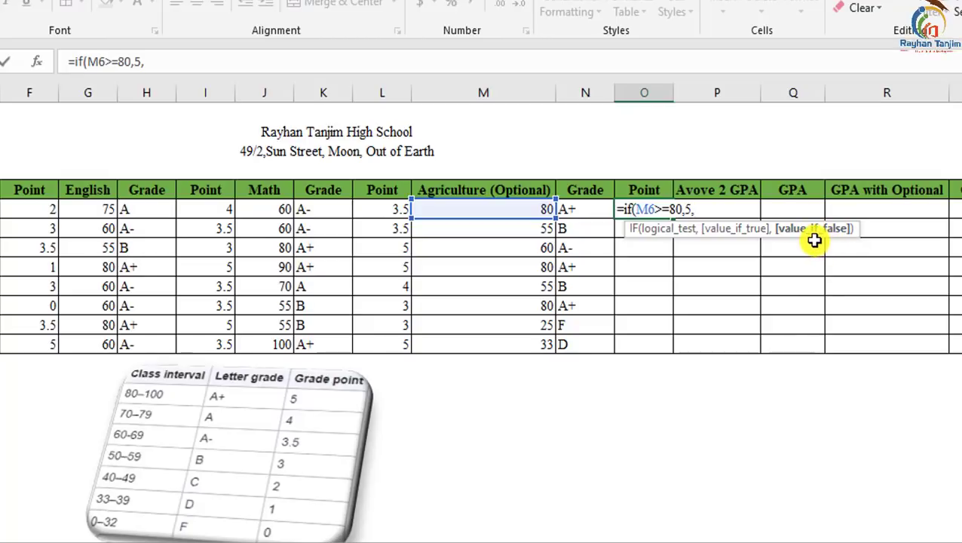
drag(694, 209, 623, 211)
key(ctrl+c)
click(186, 62)
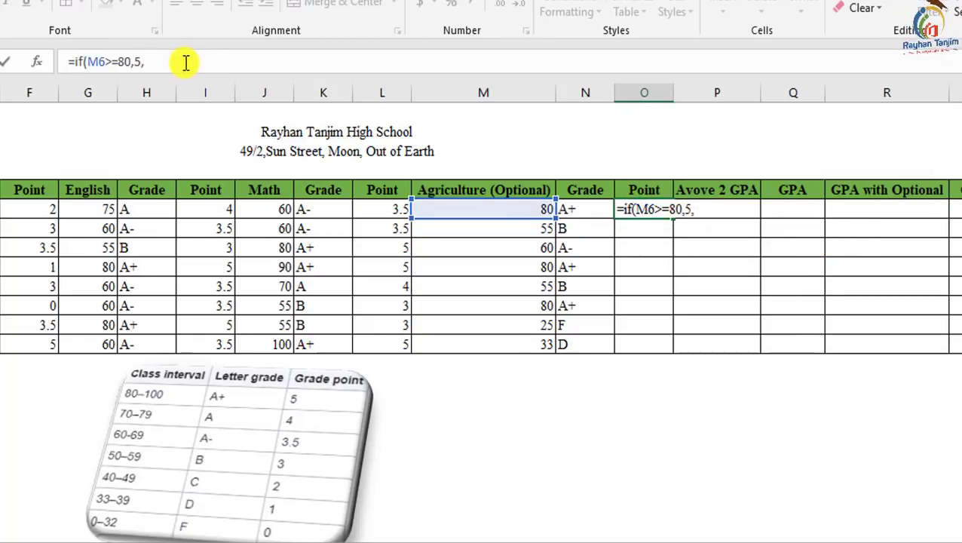
Add the clause giving 4 points for marks of 70 or more.
key(ctrl+v)
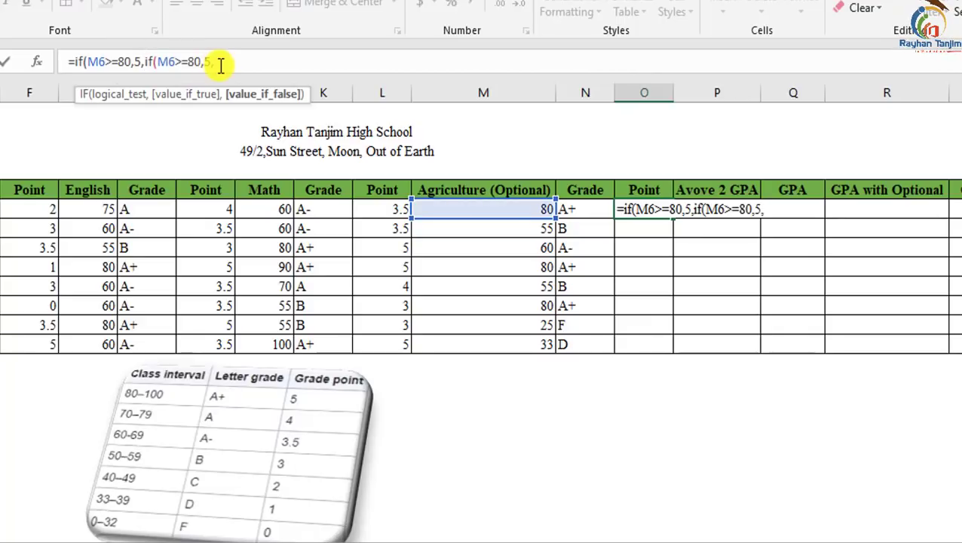
click(188, 62)
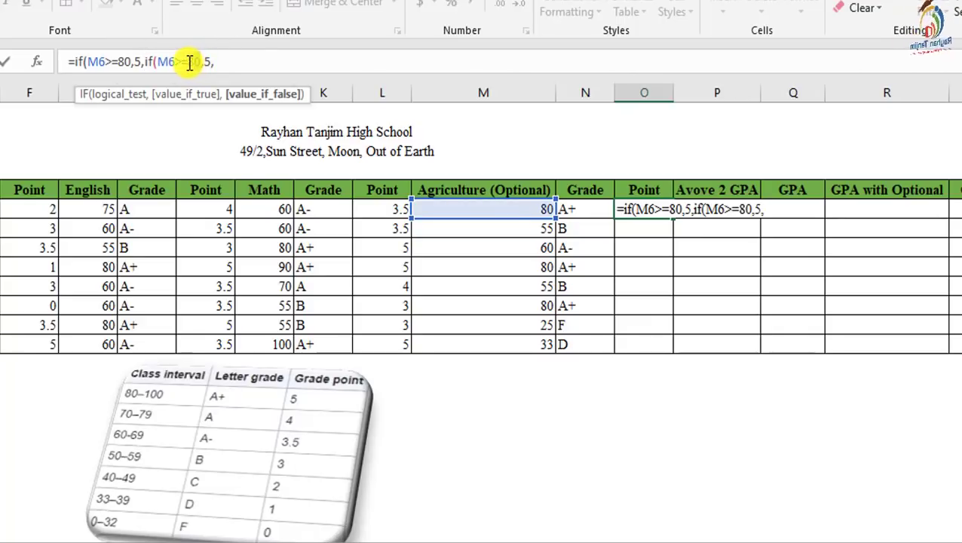
text(70)
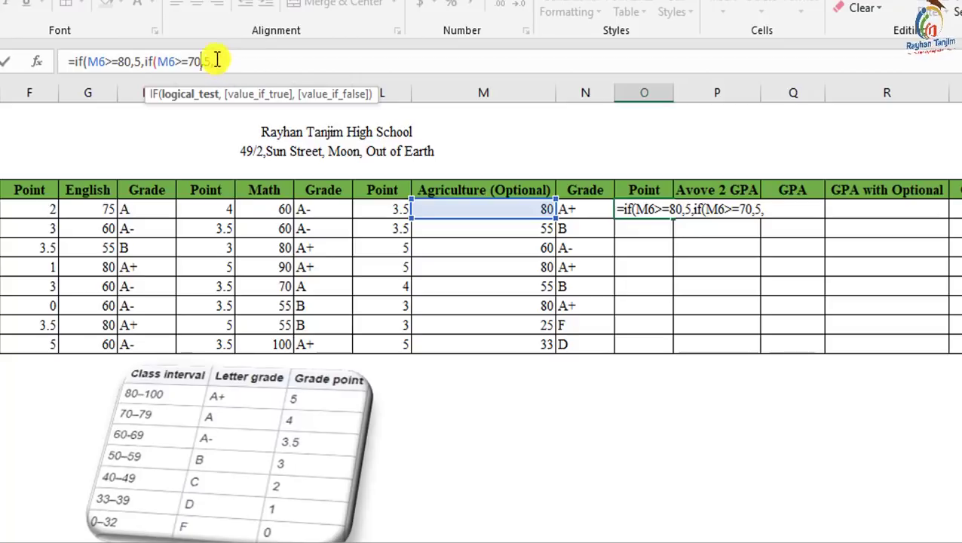
key(Right)
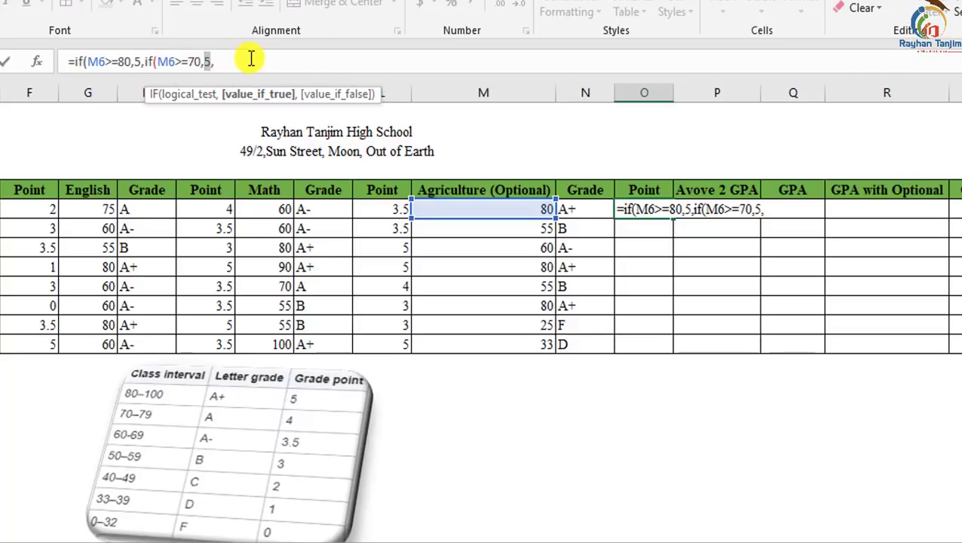
key(BackSpace)
text(4)
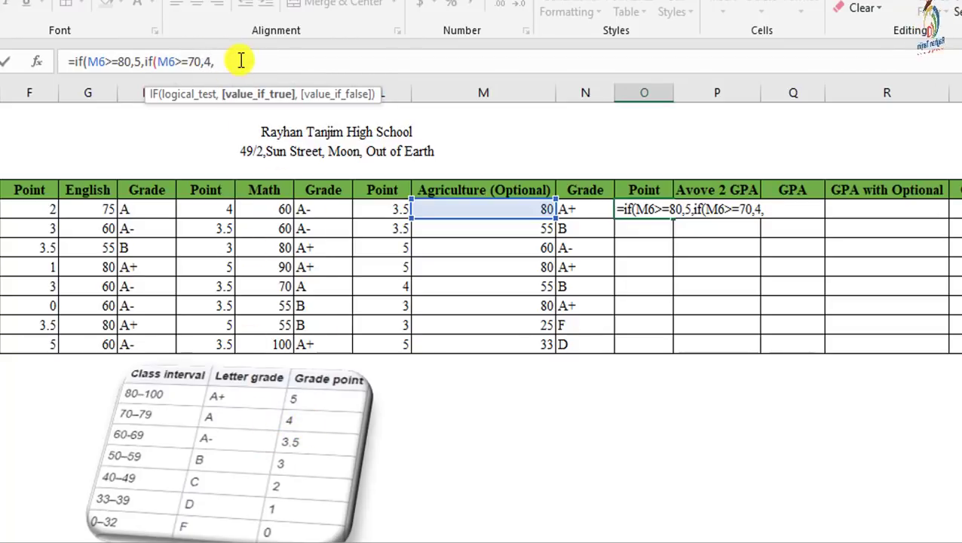
key(Right)
key(ctrl+v)
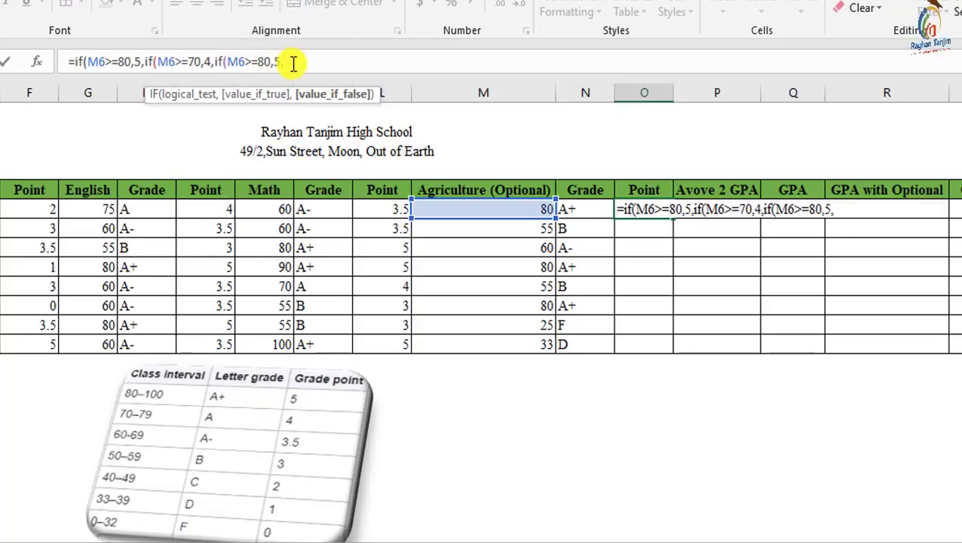
key(ctrl+v)
key(ctrl+v)
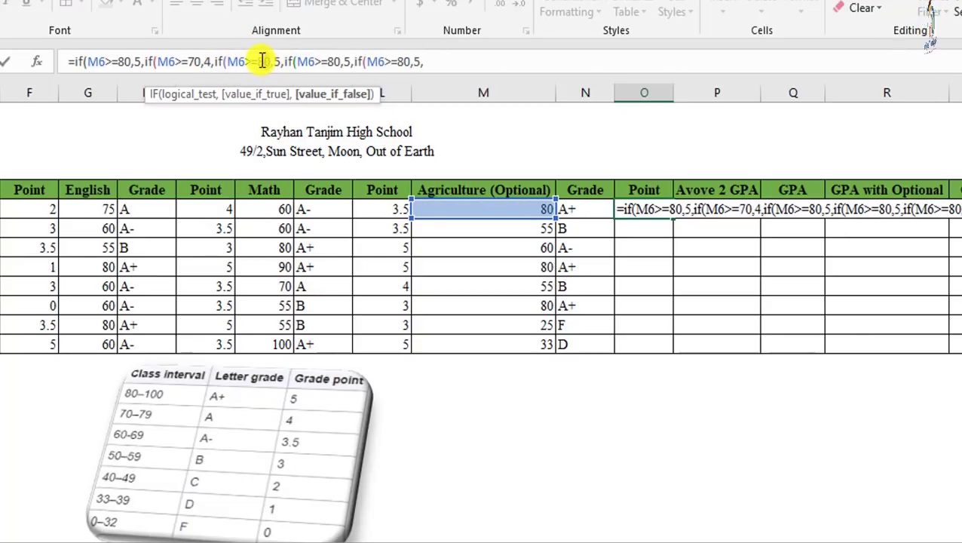
Add clauses giving 3.5 points at 60 and 3 points at 50.
double_click(261, 61)
text(6)
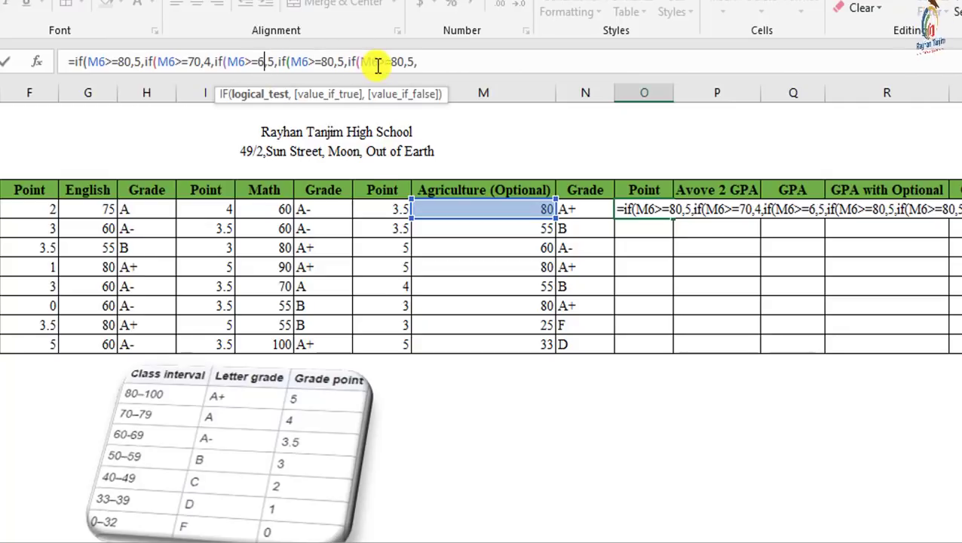
text(0)
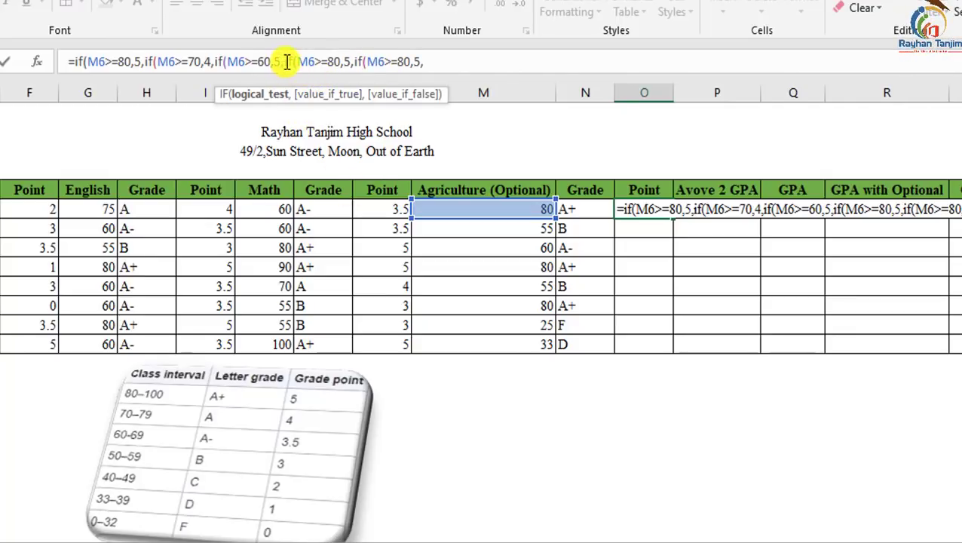
double_click(271, 61)
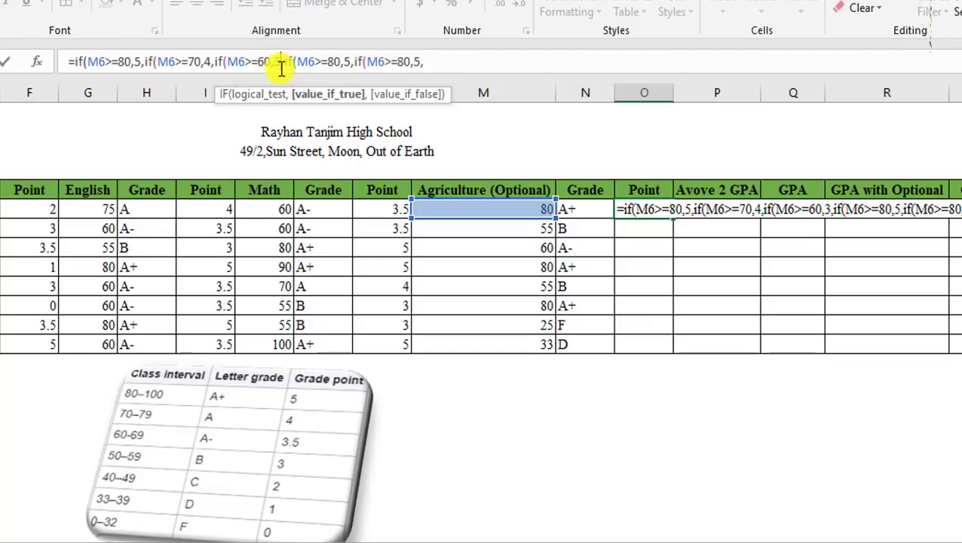
text(3.5)
double_click(347, 61)
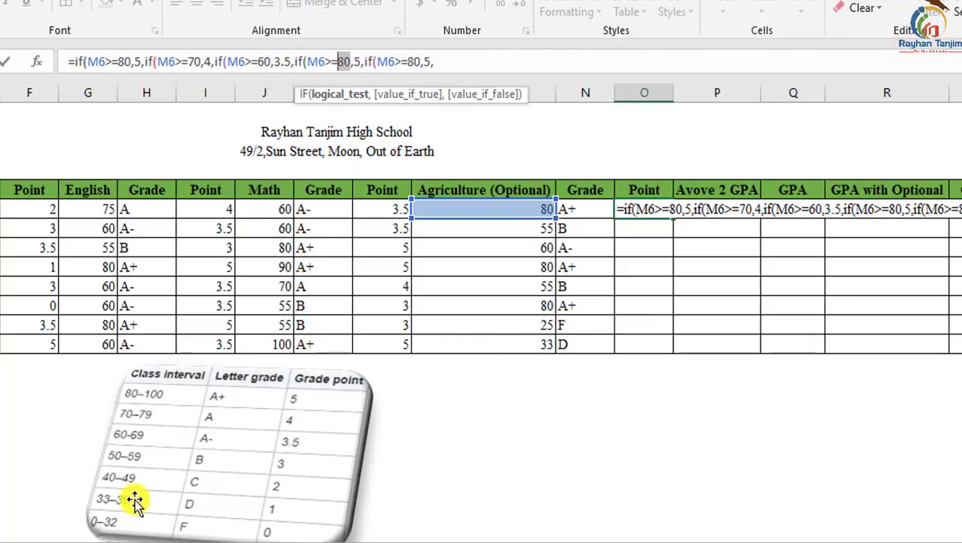
text(5)
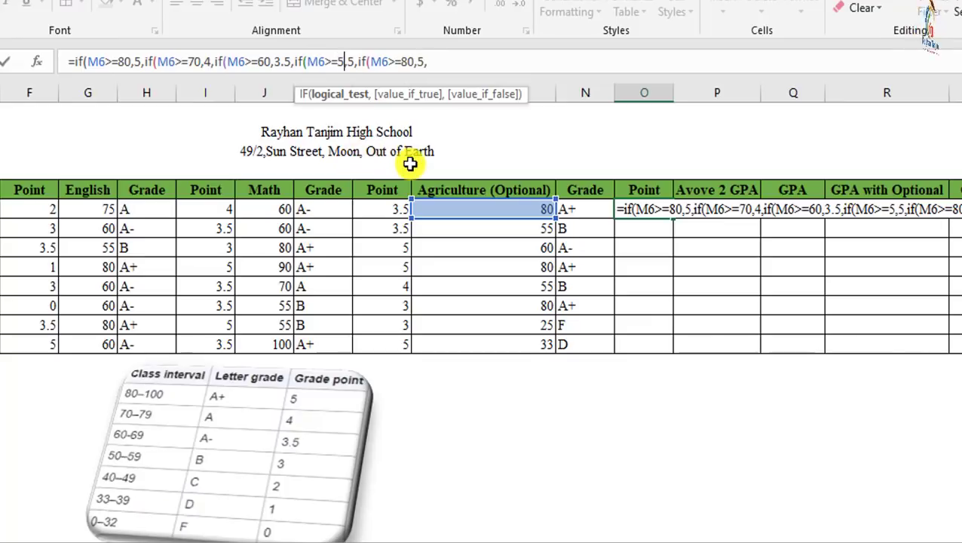
text(0)
key(Right)
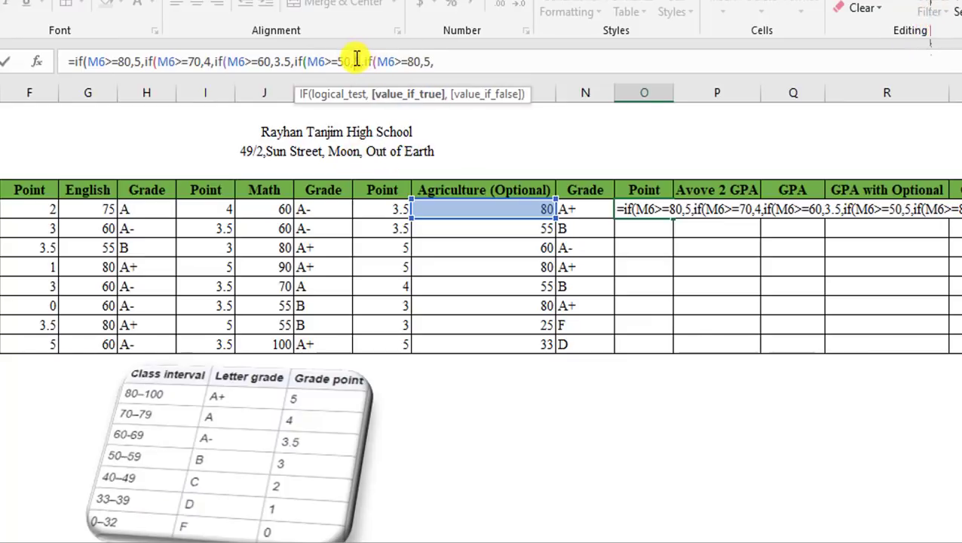
text(3)
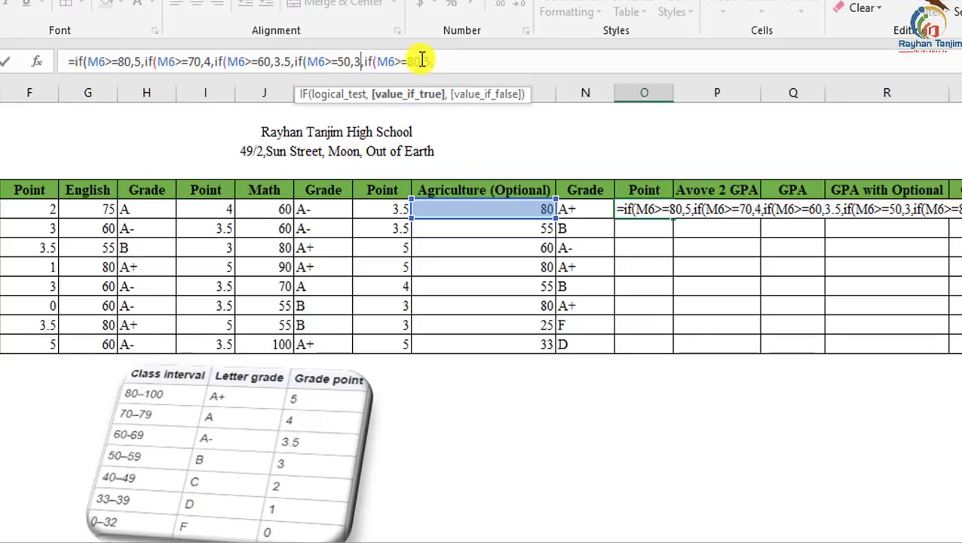
Finish with 2 points at 40, 1 at 33, else 0, and accept the correction.
drag(408, 61, 416, 61)
text(4)
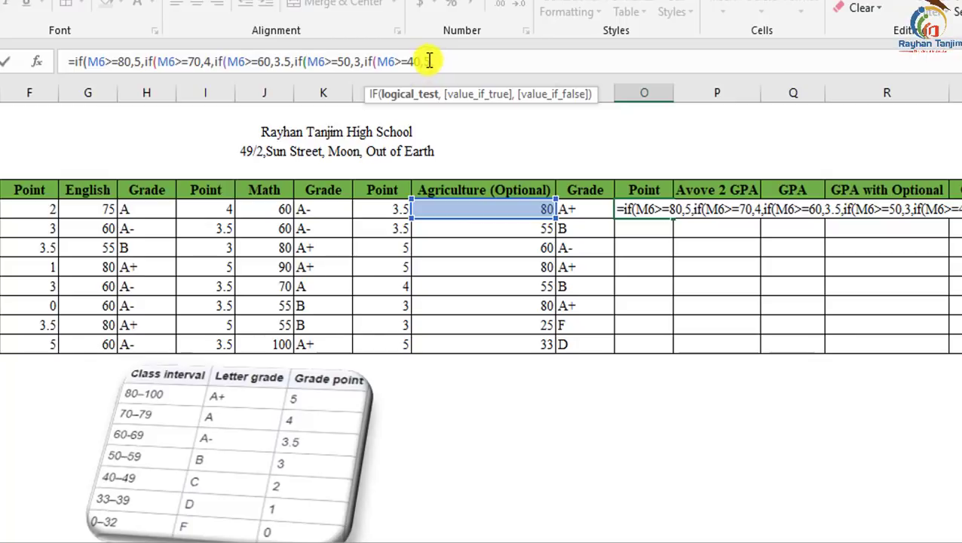
click(434, 61)
text(,)
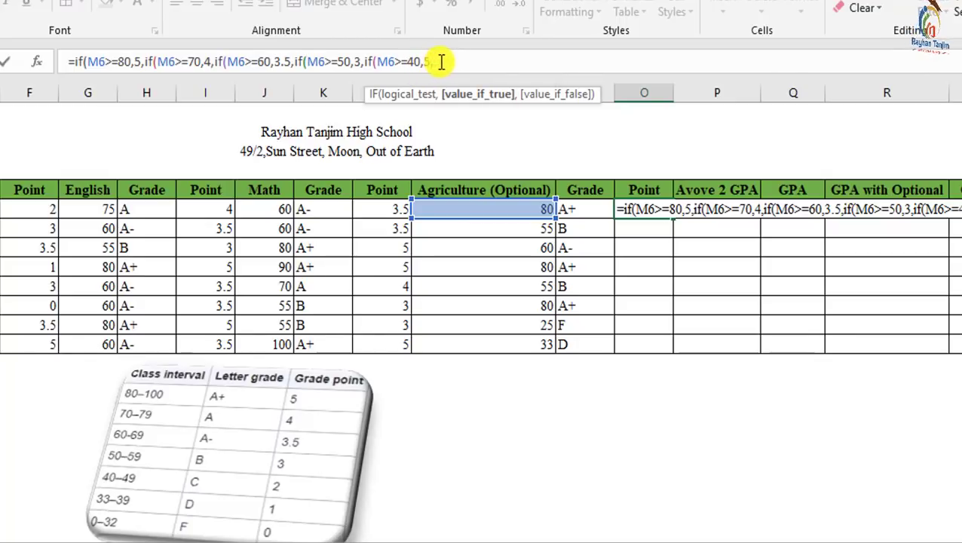
text(2,)
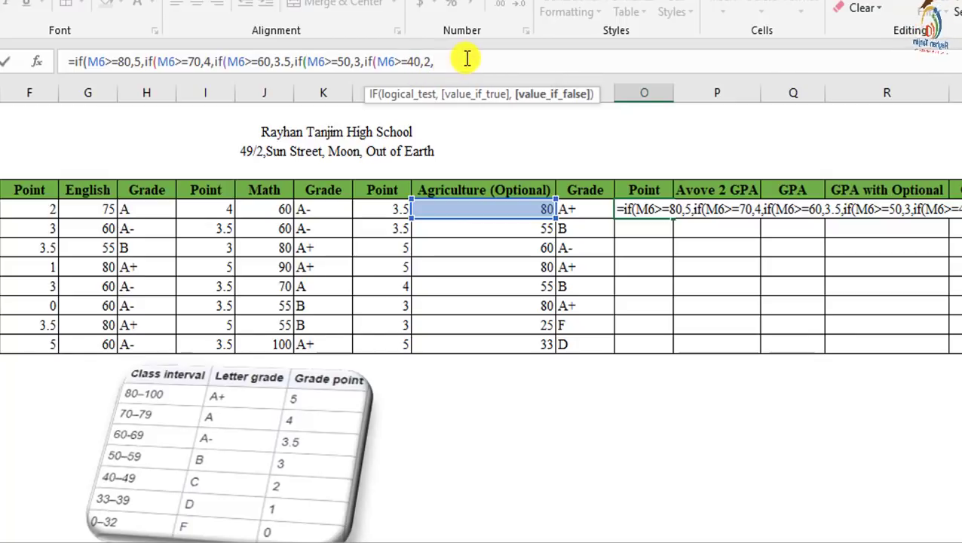
text(if(M6>=33,1.5,)
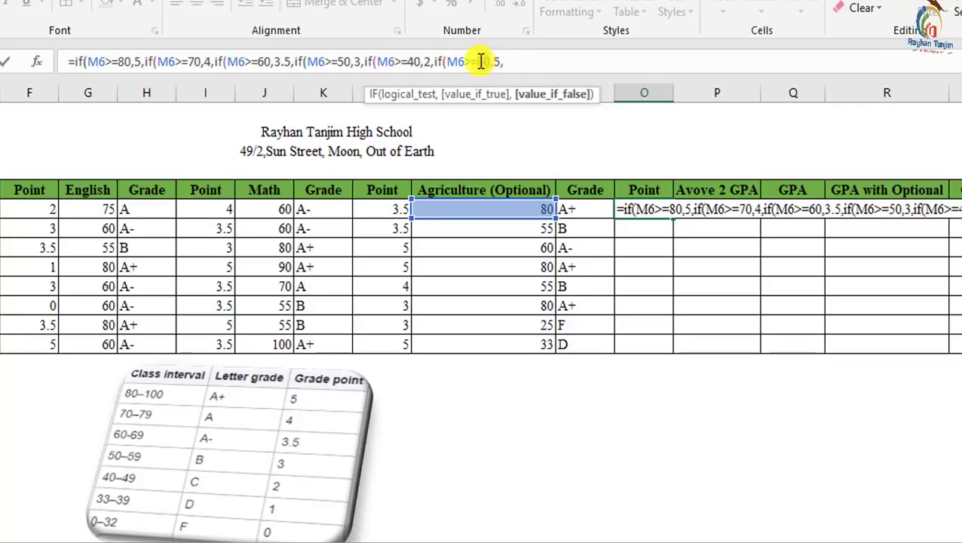
drag(476, 62, 484, 61)
text(3)
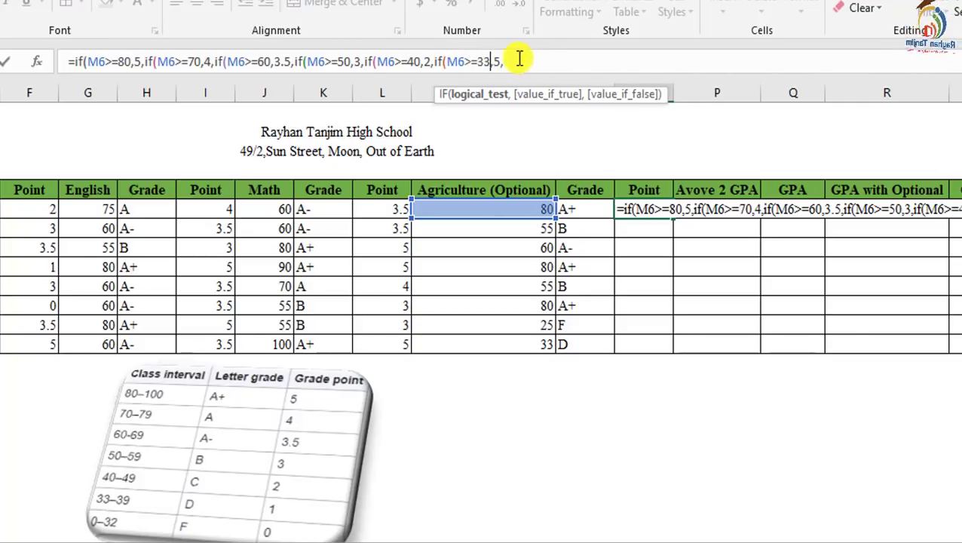
text(3,1)
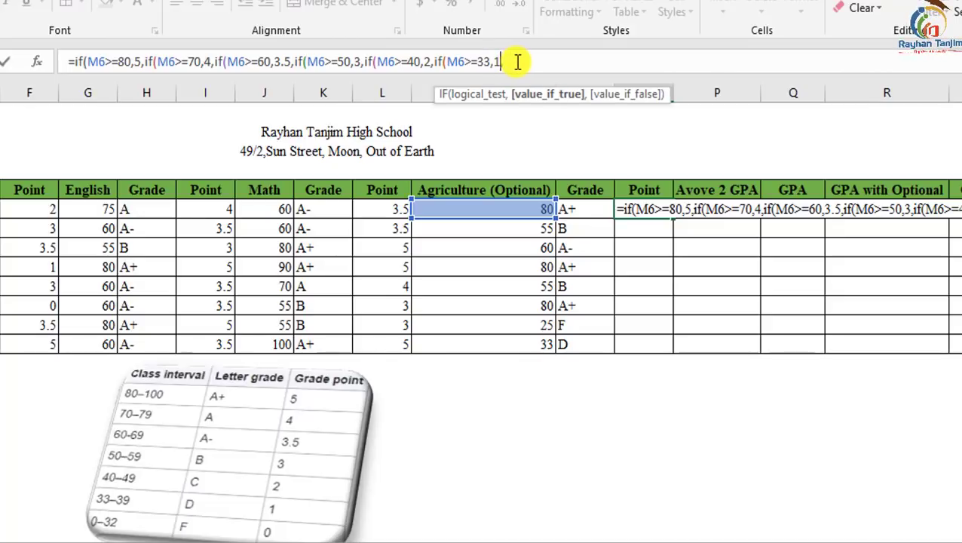
text(,)
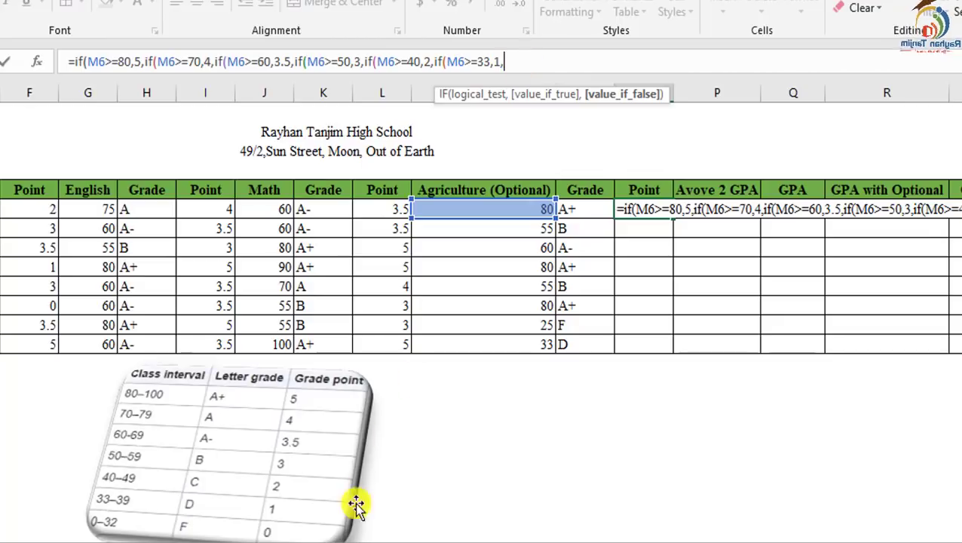
text(0)
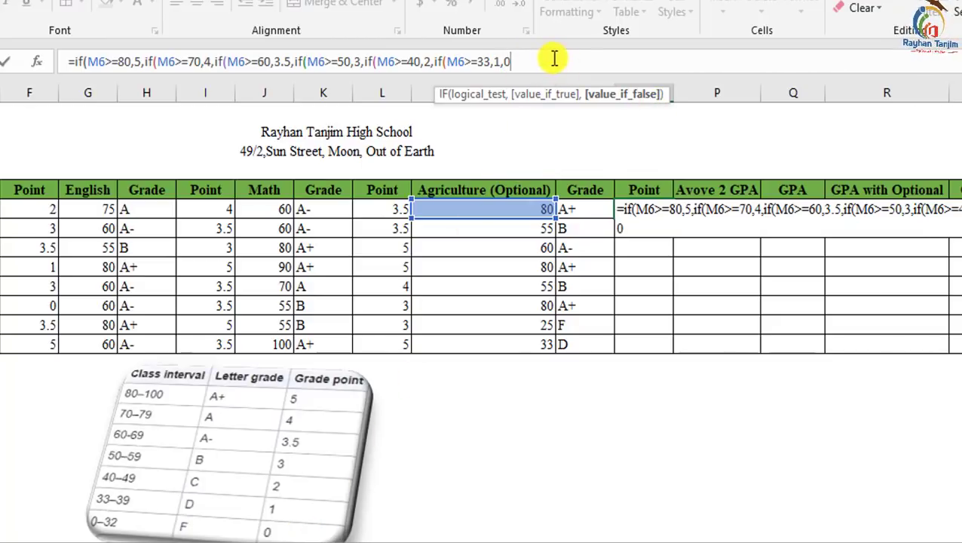
text()))))
key(Return)
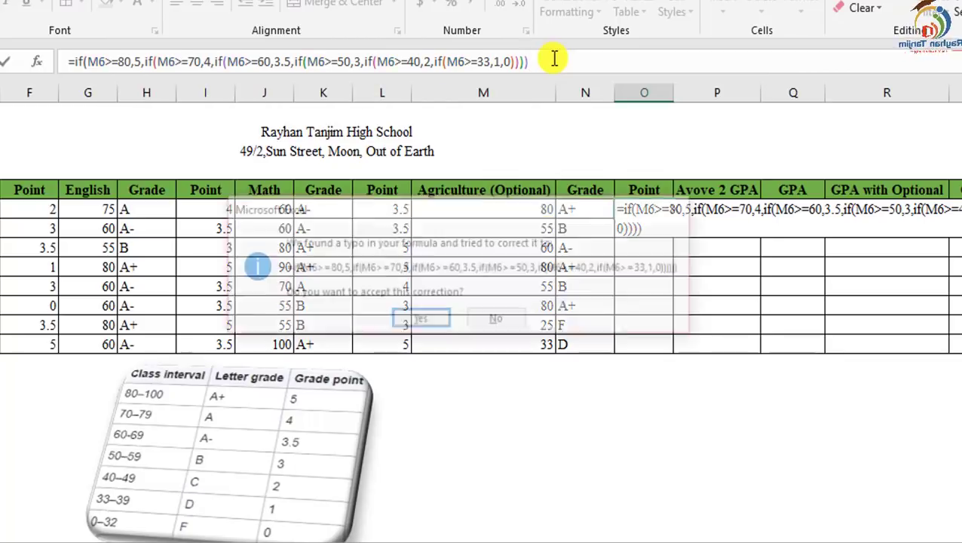
click(428, 319)
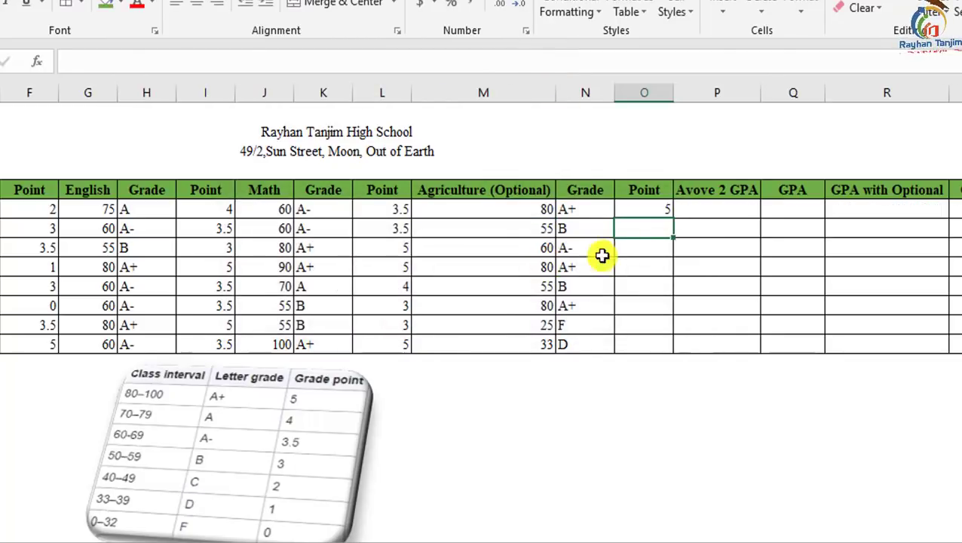
Fill O6's point formula down to O13 and spot-check rows 10 to 12.
click(641, 209)
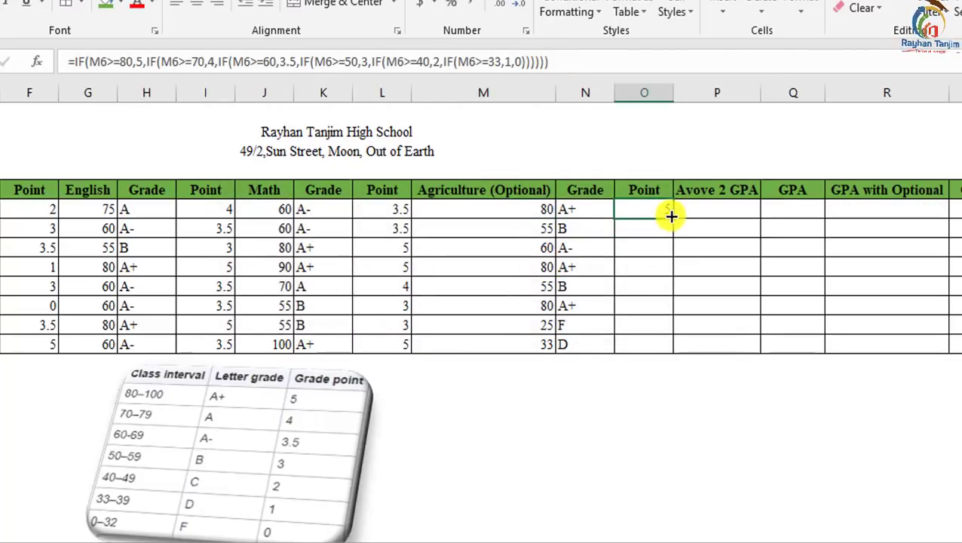
drag(670, 217, 671, 350)
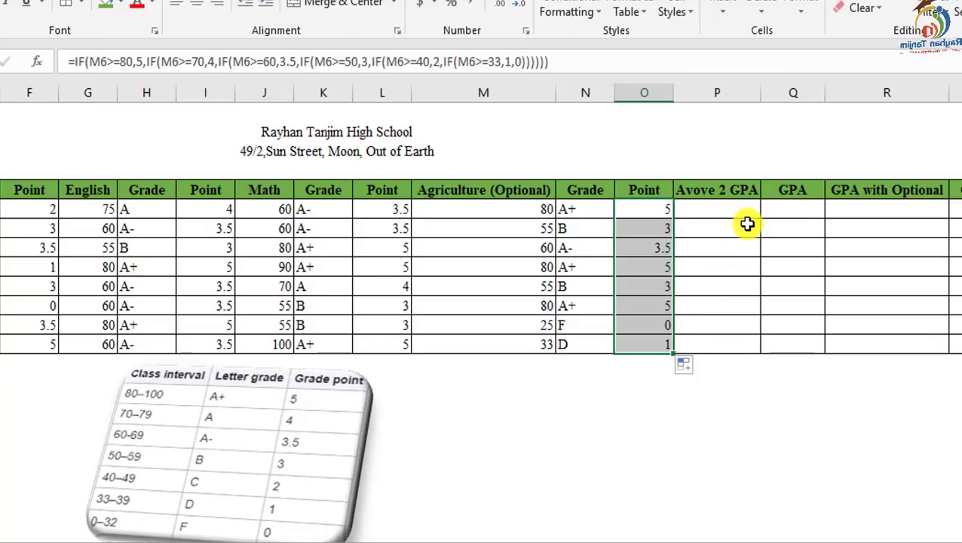
click(640, 327)
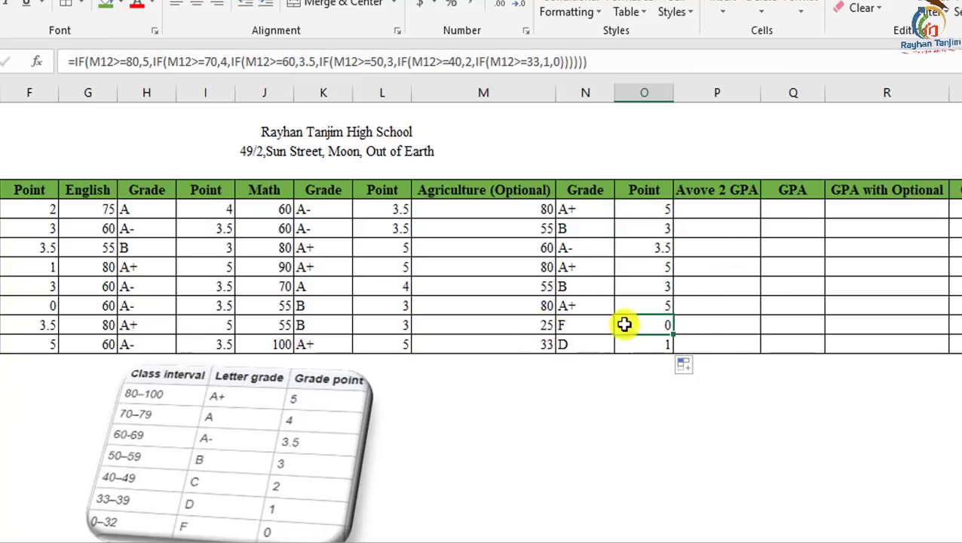
click(667, 306)
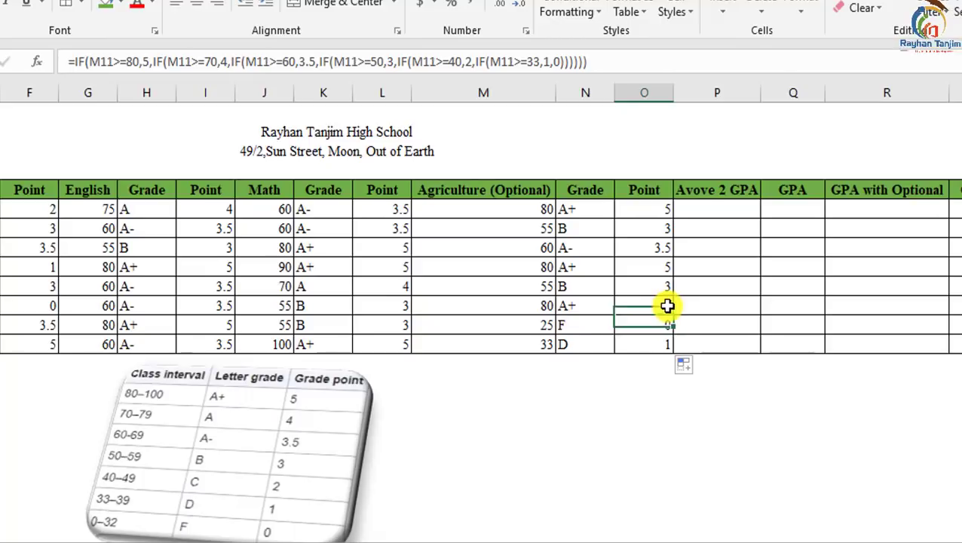
click(571, 283)
click(653, 285)
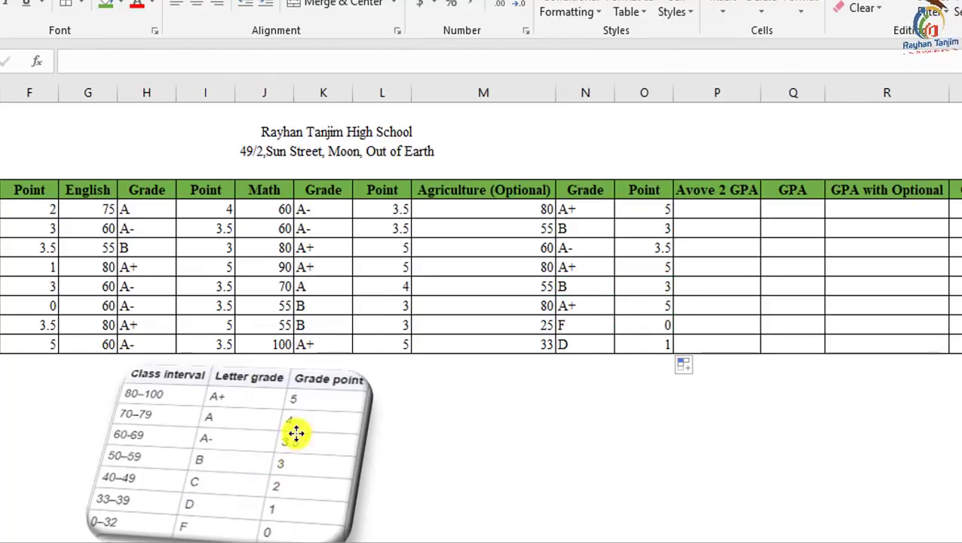
Reposition the grading-scale picture back below the student table.
drag(296, 467, 343, 294)
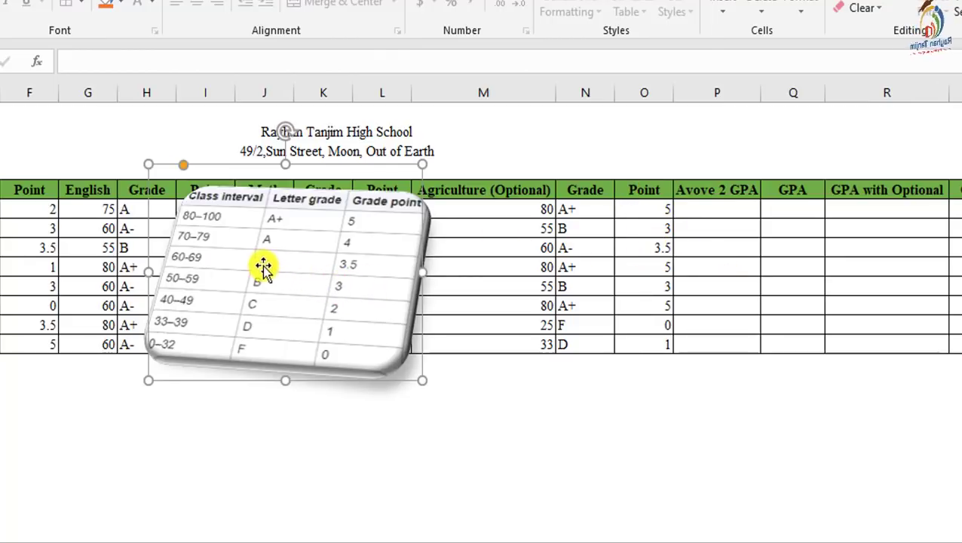
mouse_move(357, 260)
mouse_down()
mouse_move(263, 475)
mouse_move(260, 427)
mouse_up()
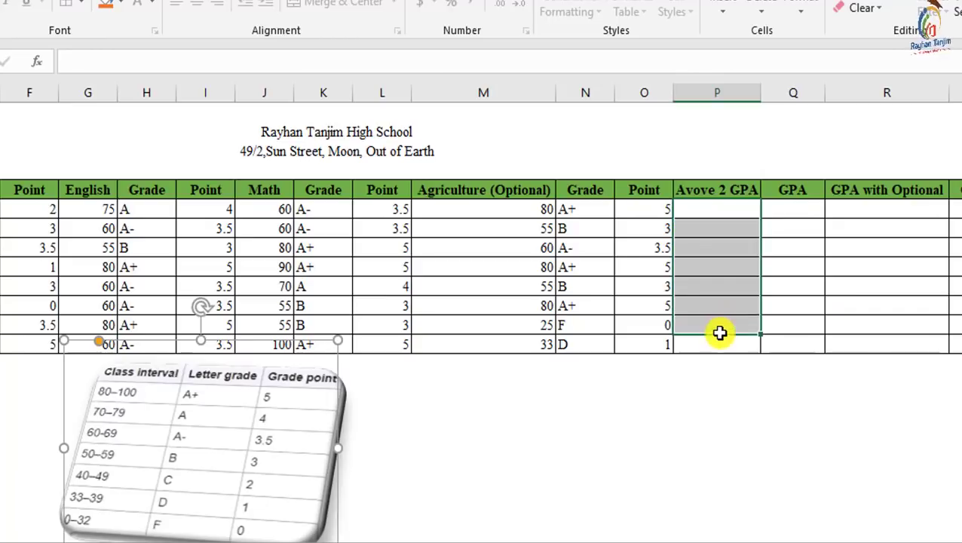
drag(716, 211, 739, 340)
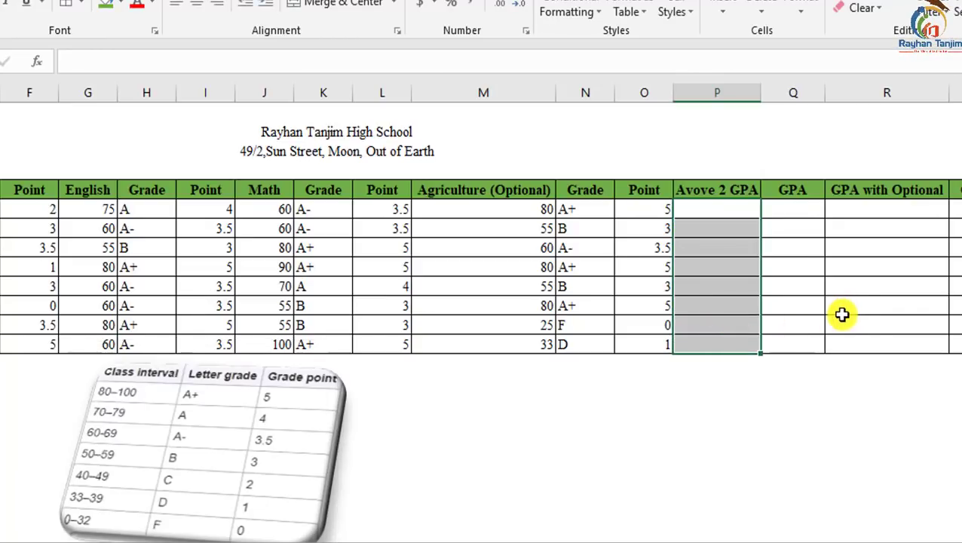
Enter =SUM(F6+I6+L6)/3 in Q6 and copy it down to Q13.
click(800, 210)
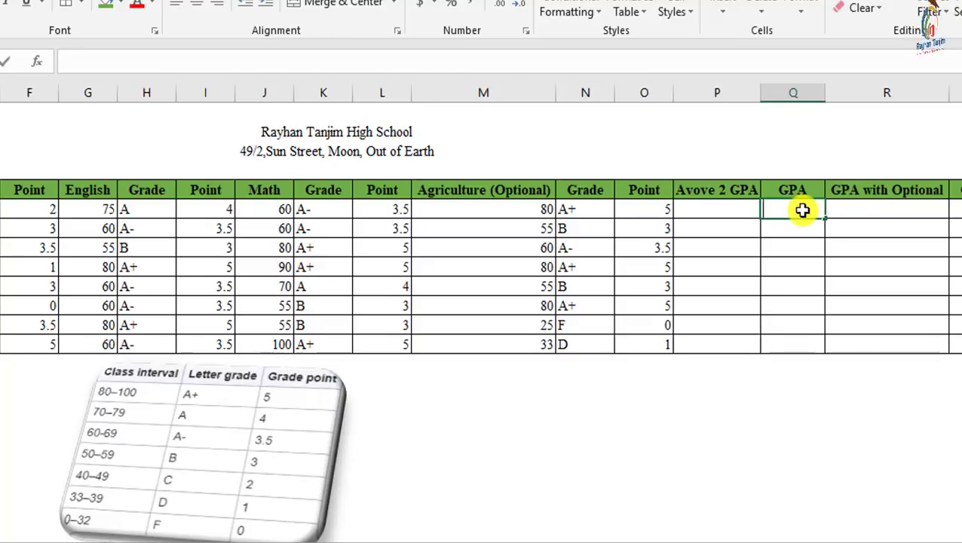
text(=sum)
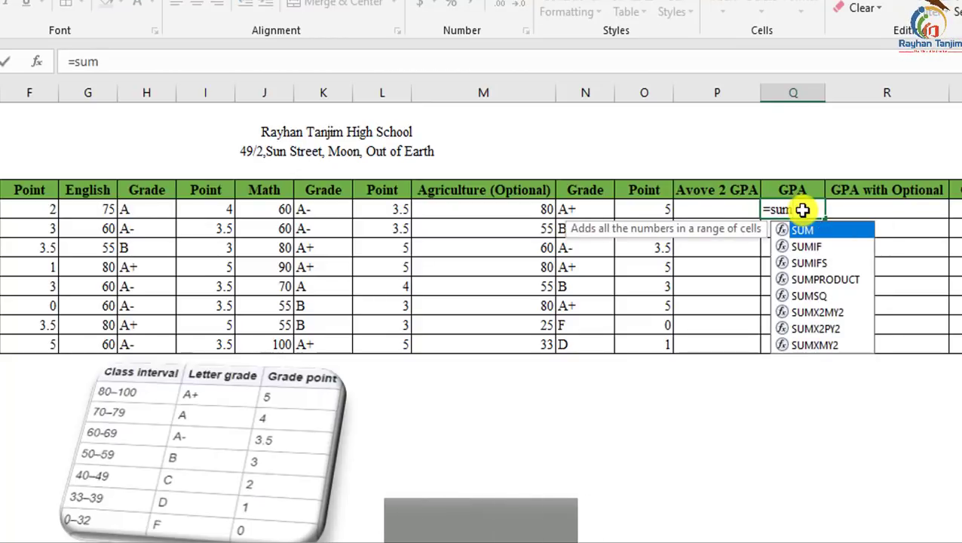
text(()
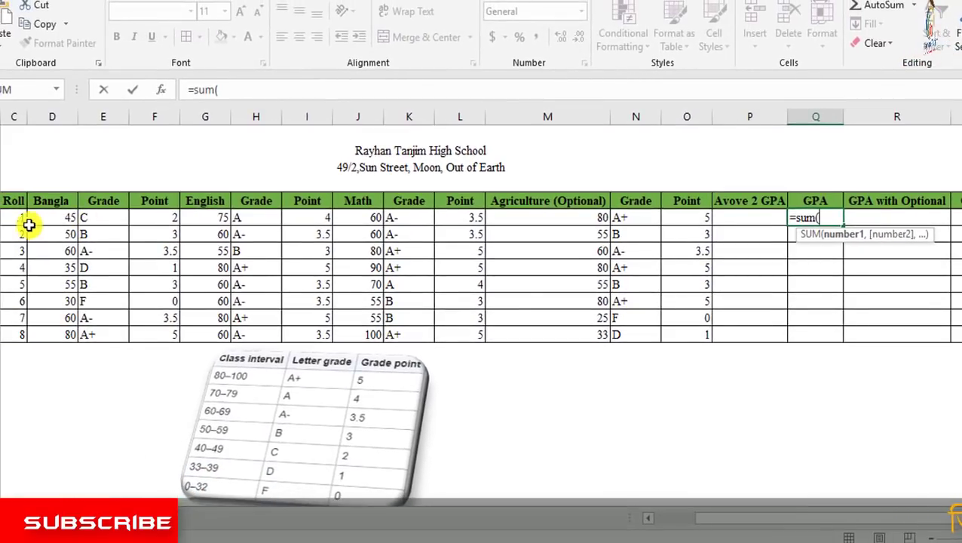
click(165, 218)
text(+)
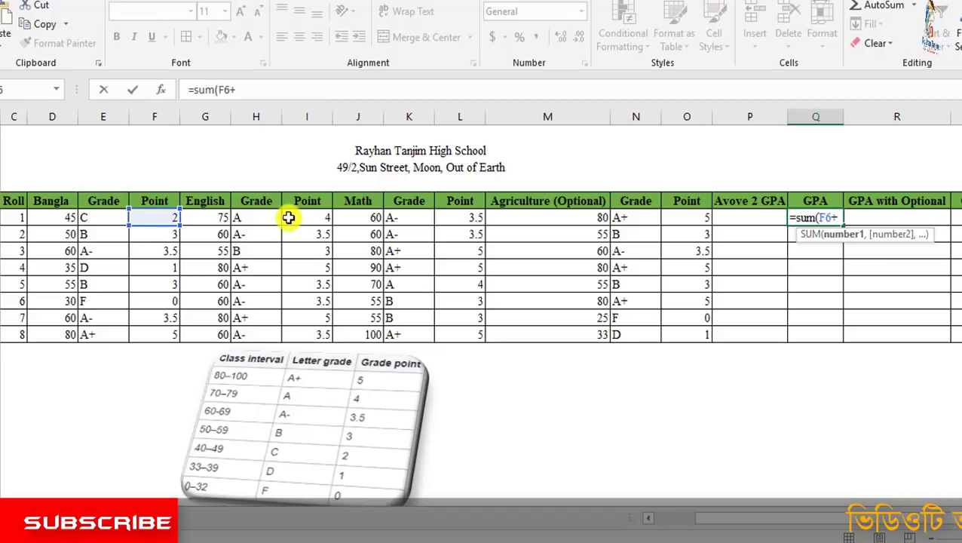
click(315, 217)
text(+)
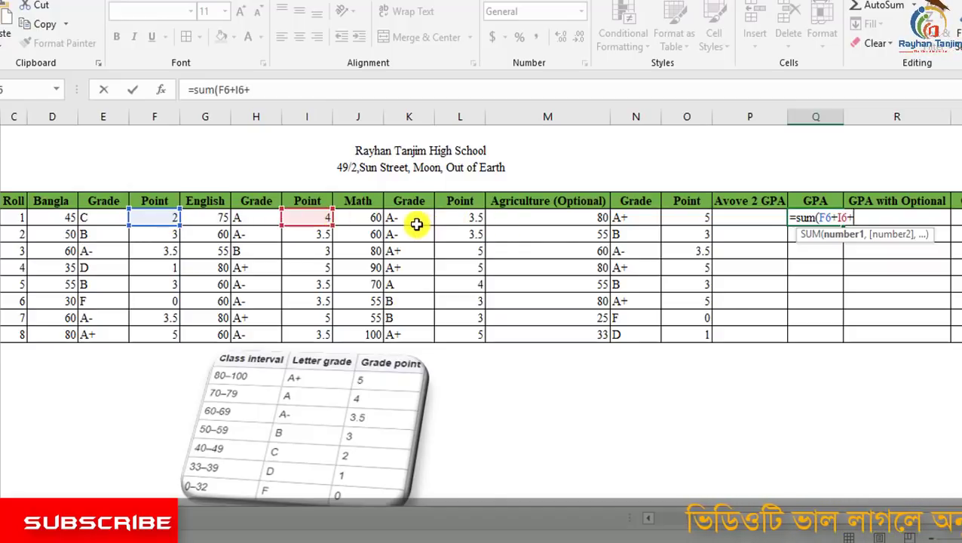
click(449, 219)
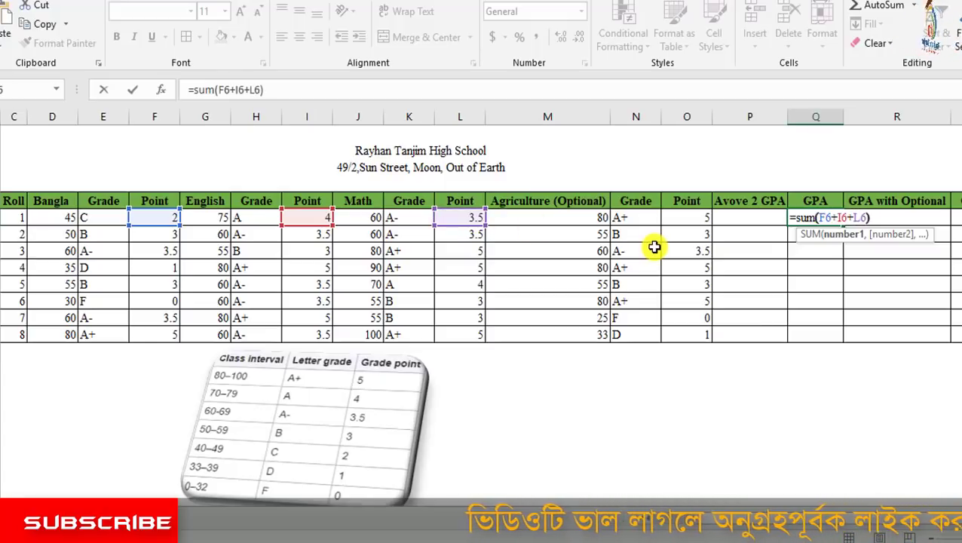
text())
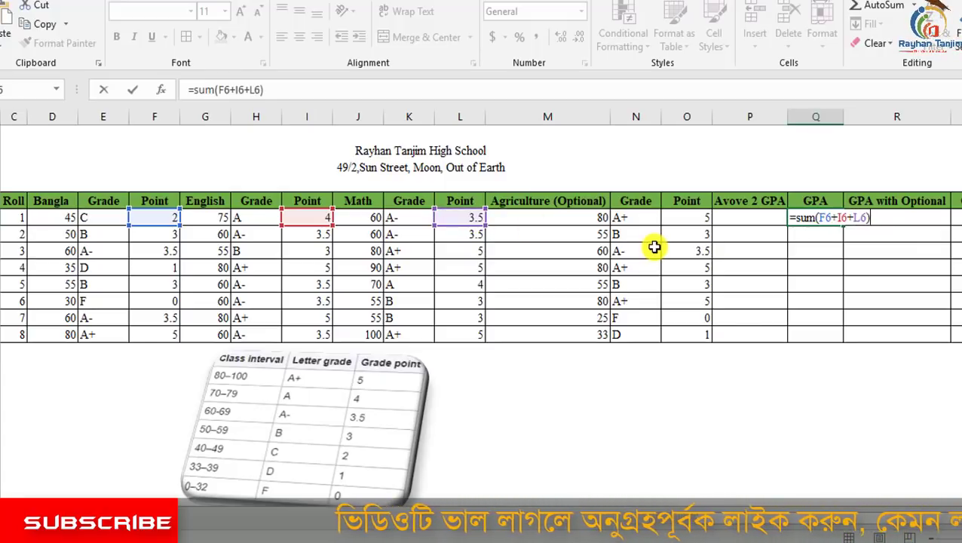
text(/3)
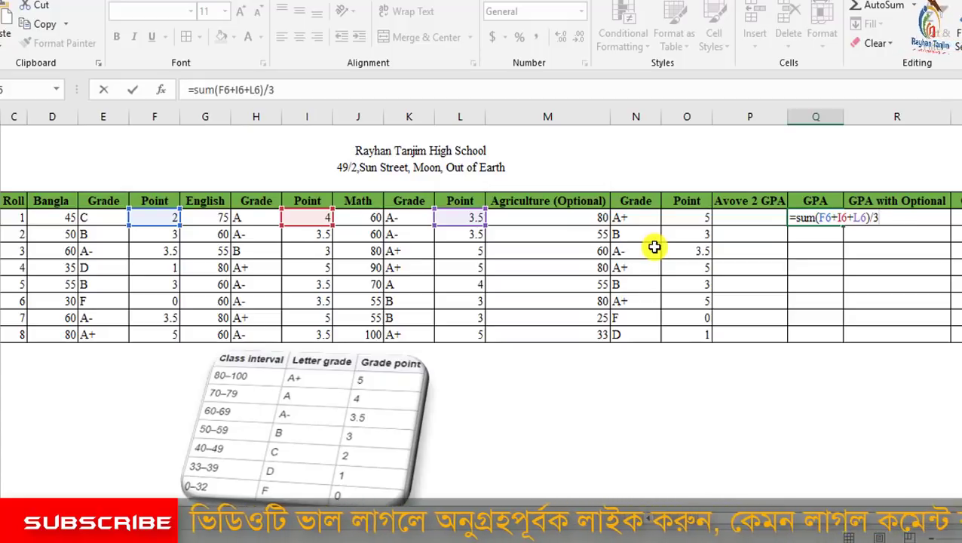
key(Return)
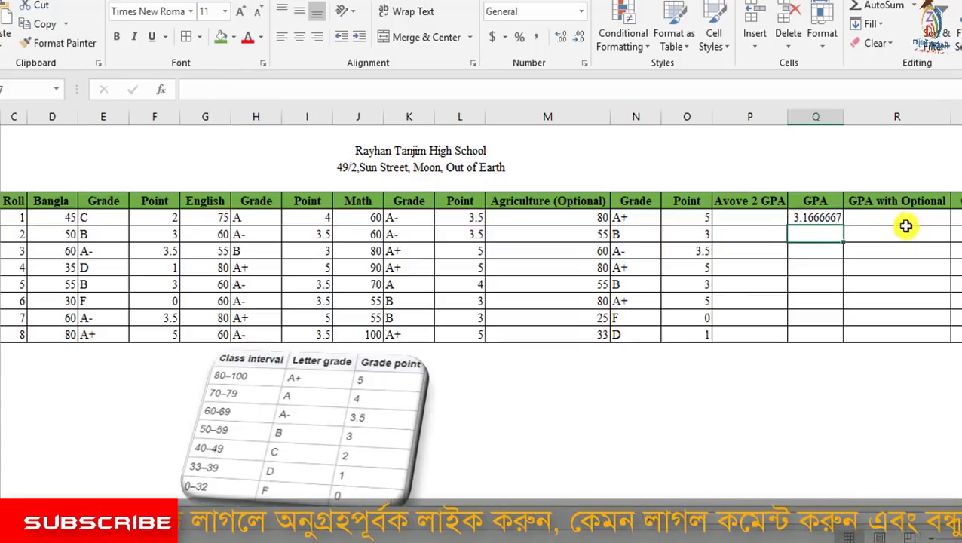
click(823, 217)
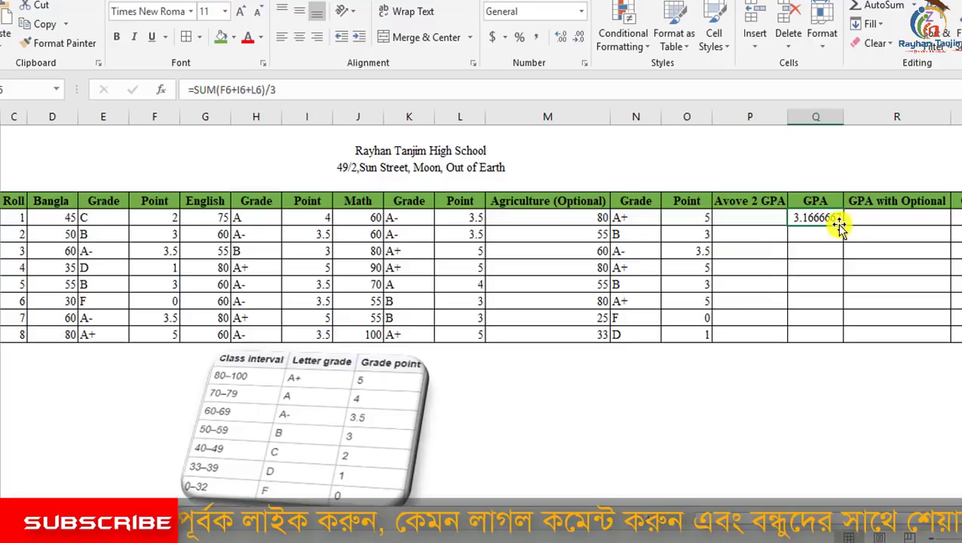
drag(838, 225, 844, 336)
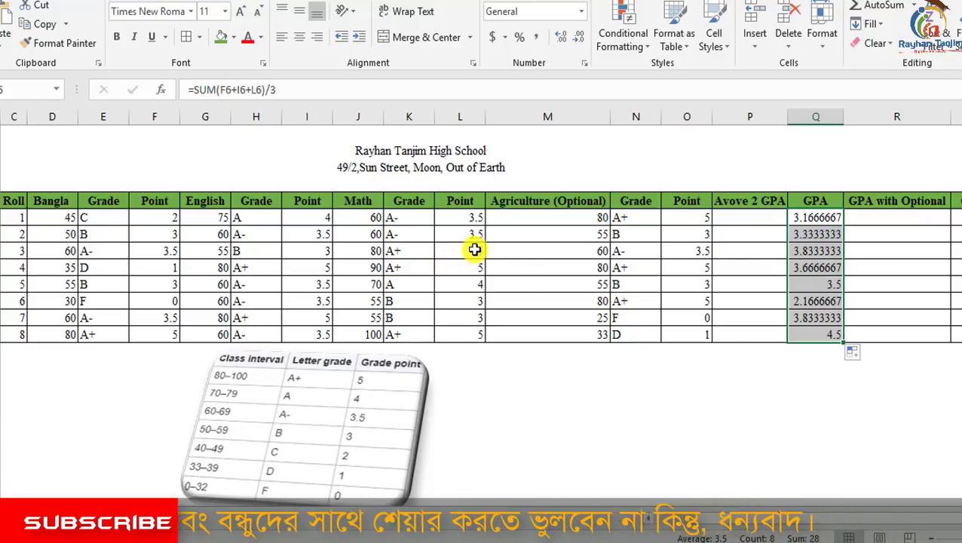
Set the first English mark to 0, check the GPA, then clear Q6:Q13.
click(320, 219)
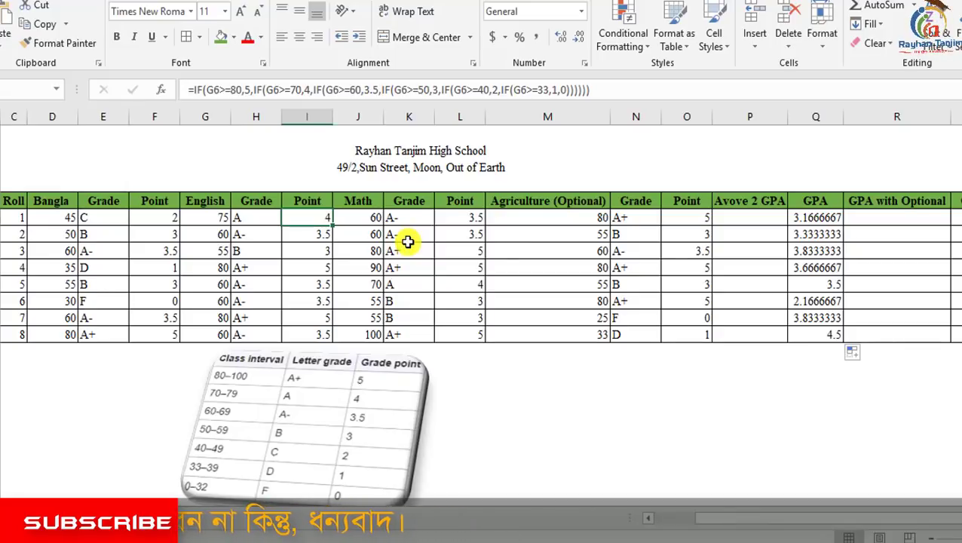
click(208, 218)
text(0)
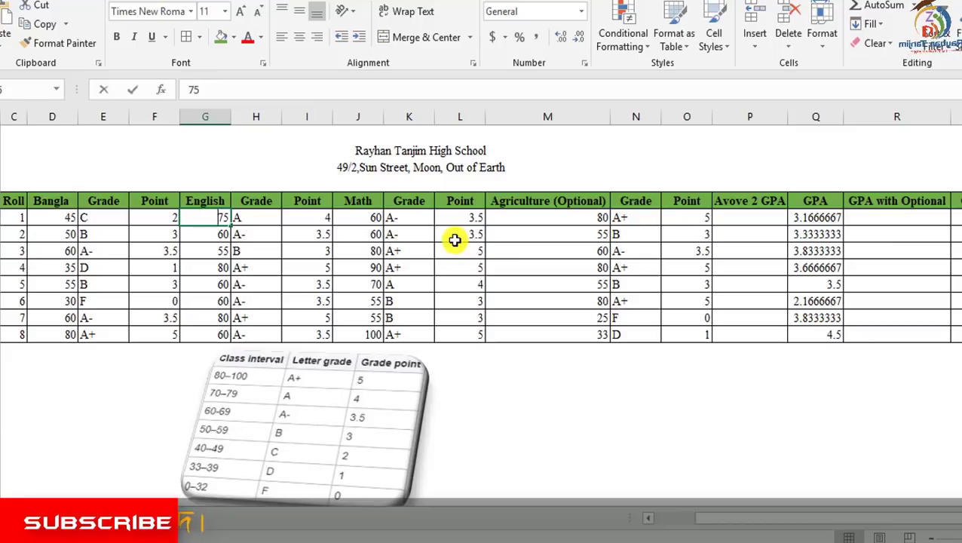
key(Return)
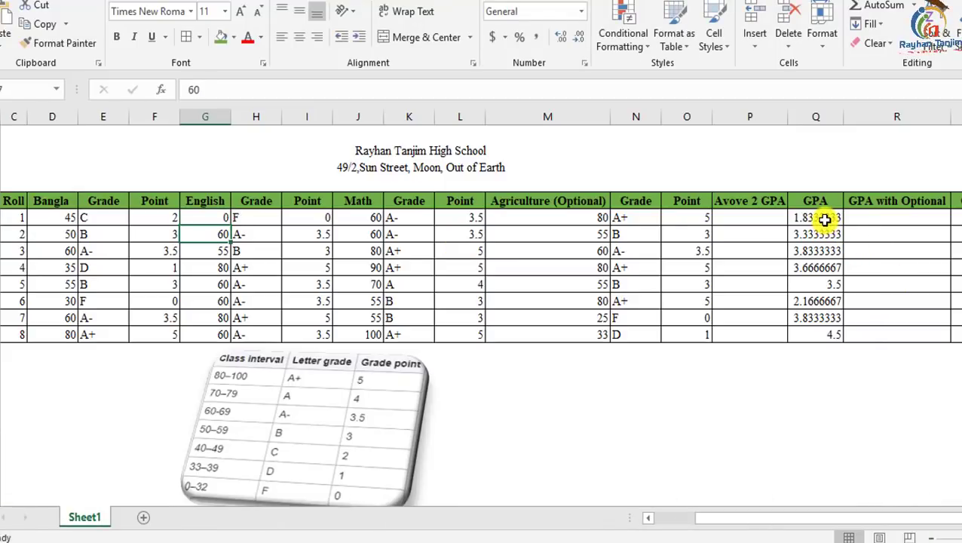
click(821, 217)
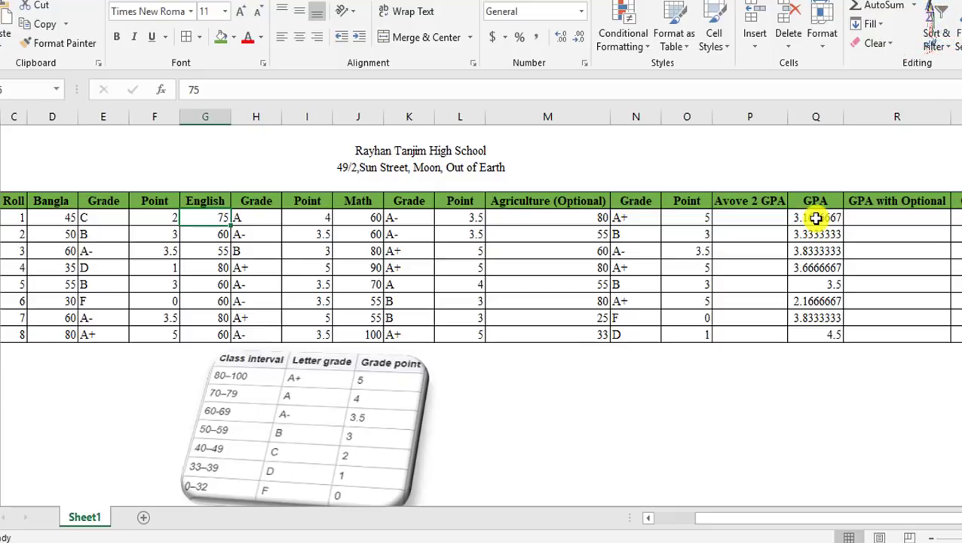
drag(816, 217, 829, 335)
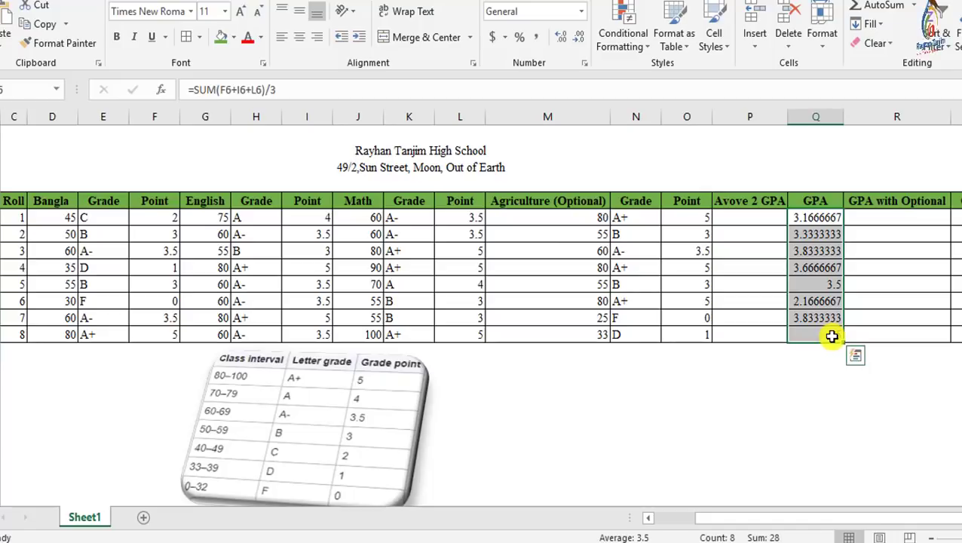
key(Delete)
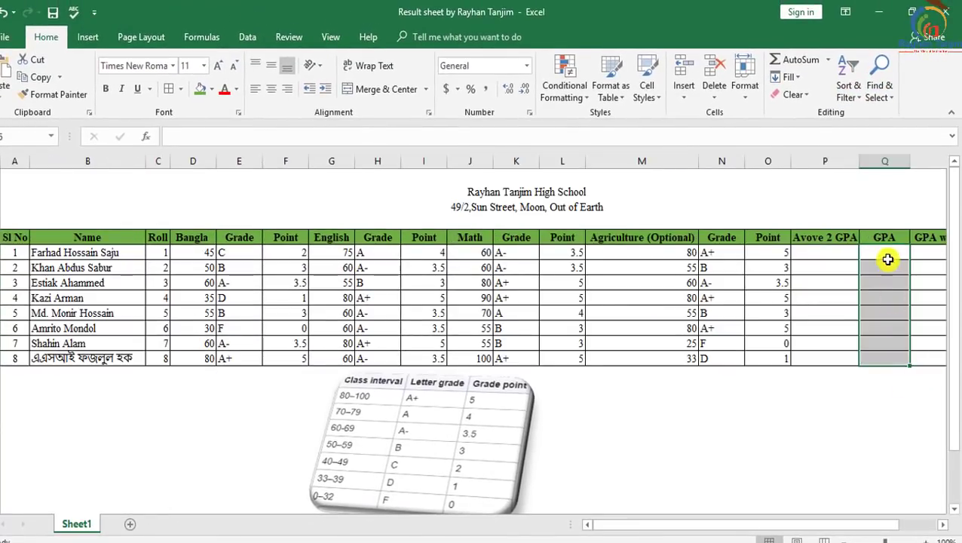
Enter =if(O6>2,O6-2,0) in P6 to count only Agriculture points above 2.
click(887, 254)
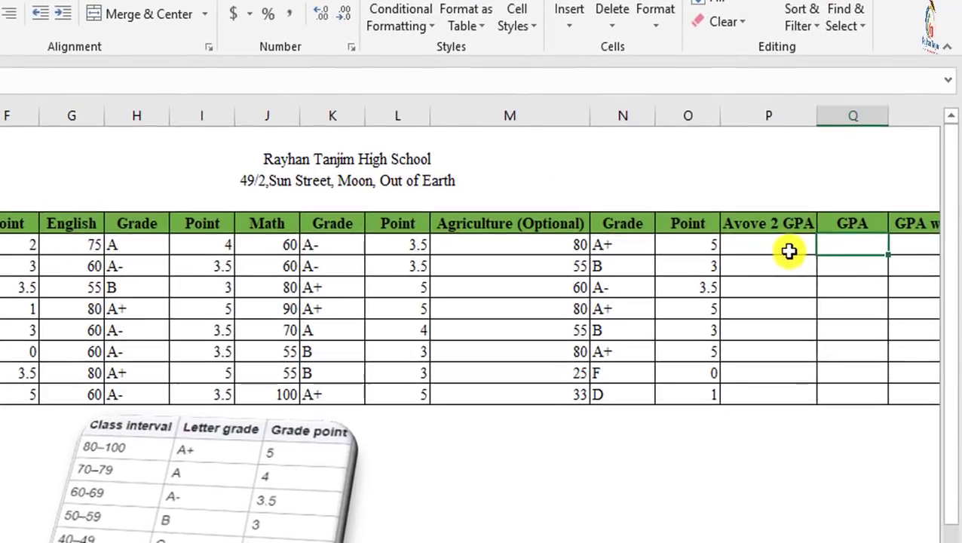
click(780, 252)
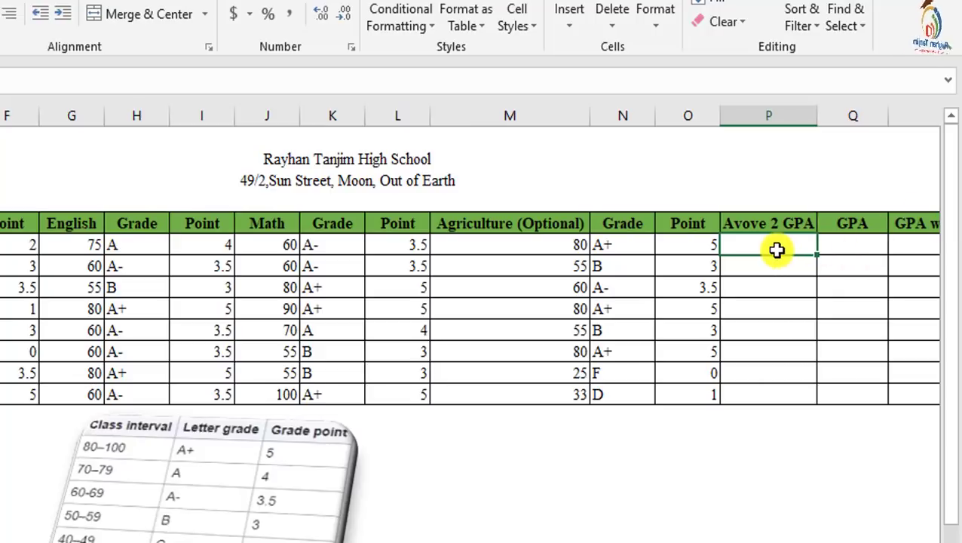
text(=)
key(BackSpace)
key(Return)
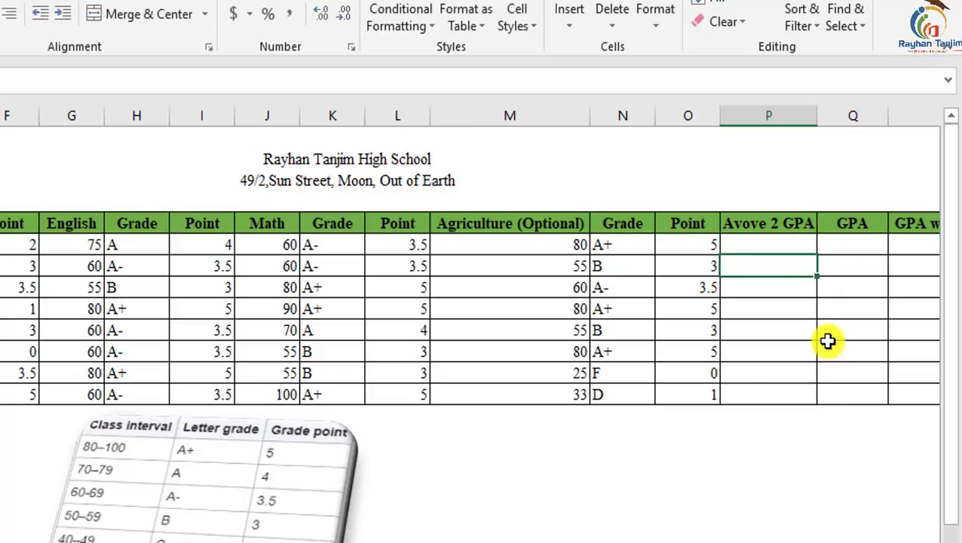
click(790, 243)
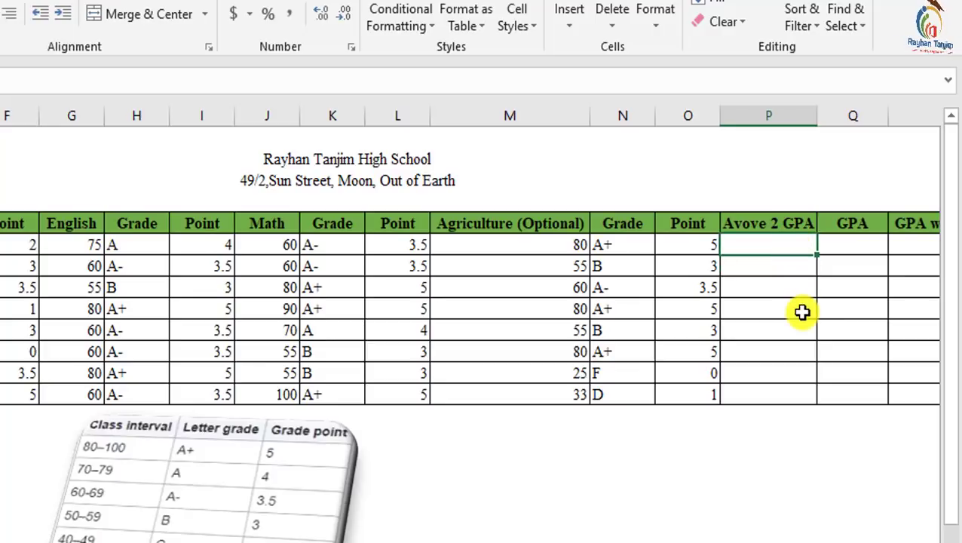
text(=if)
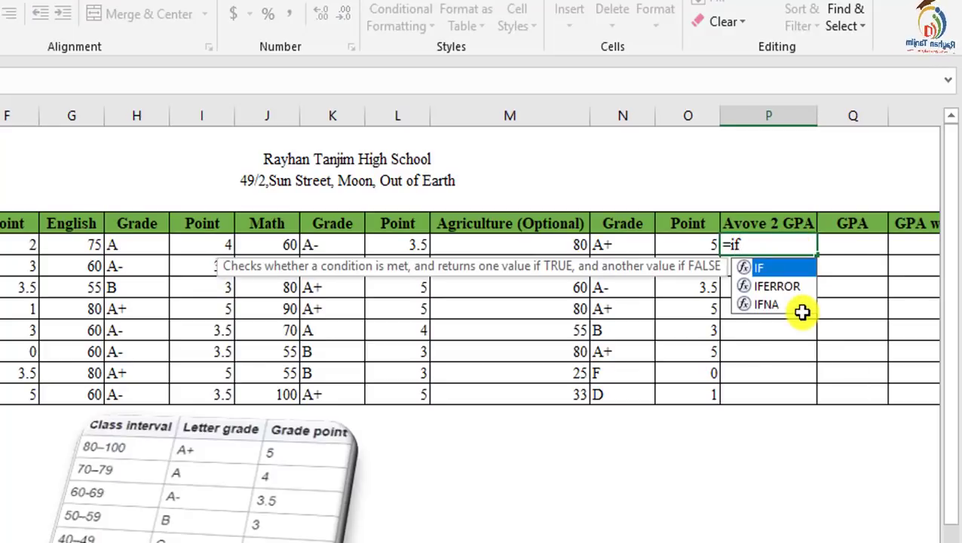
text(()
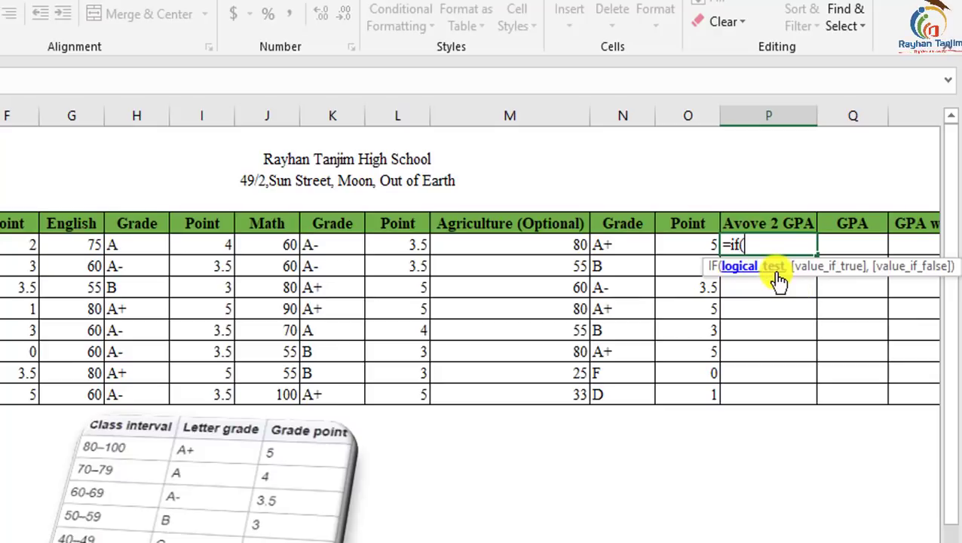
click(688, 244)
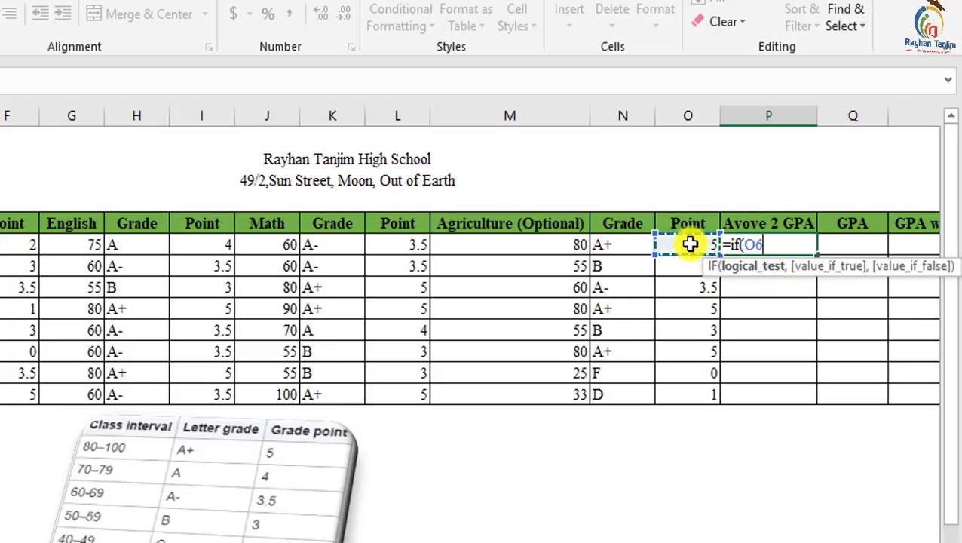
text(>2)
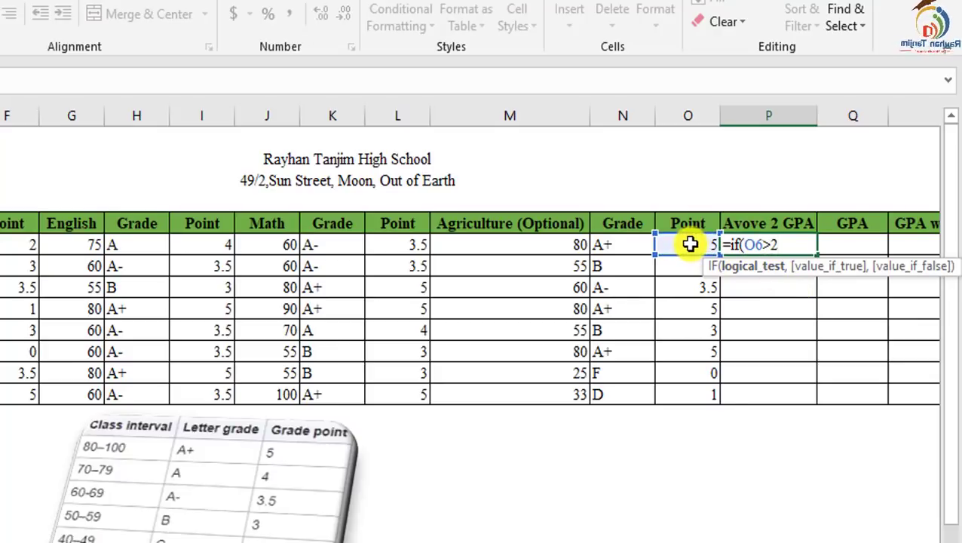
text(,)
click(691, 244)
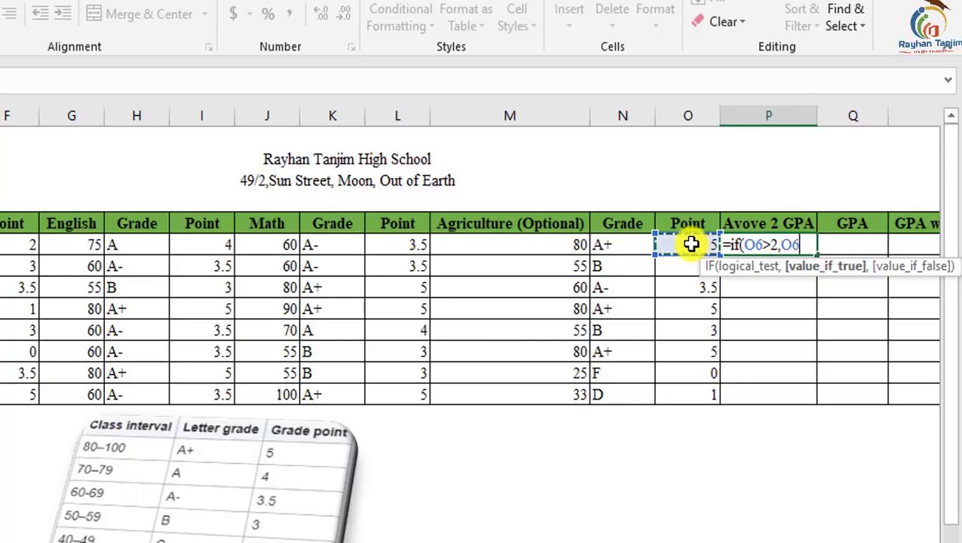
text(-)
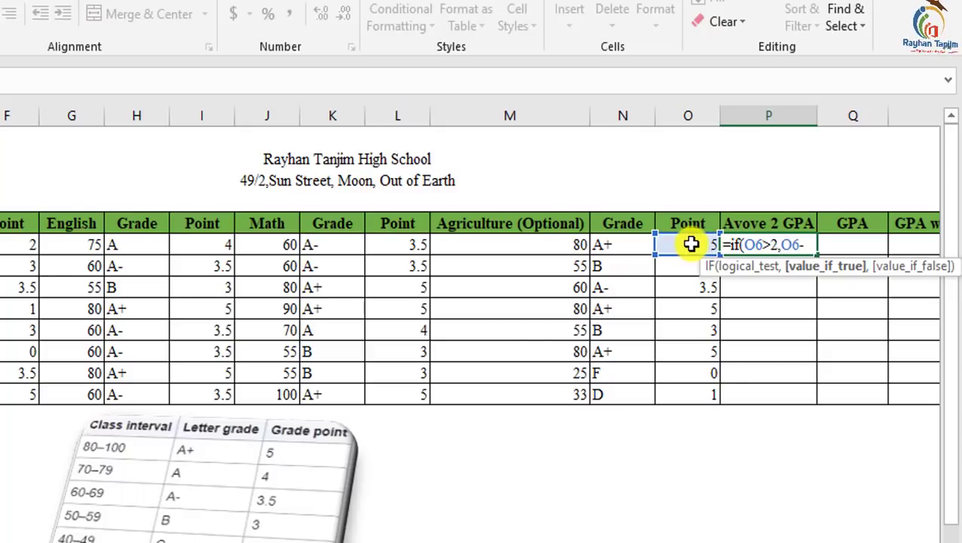
text(2)
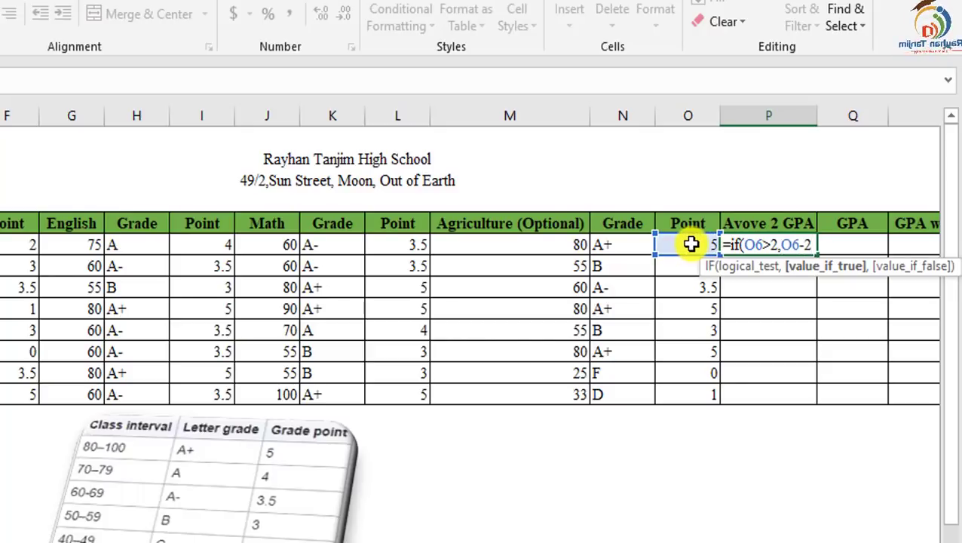
text(,0)
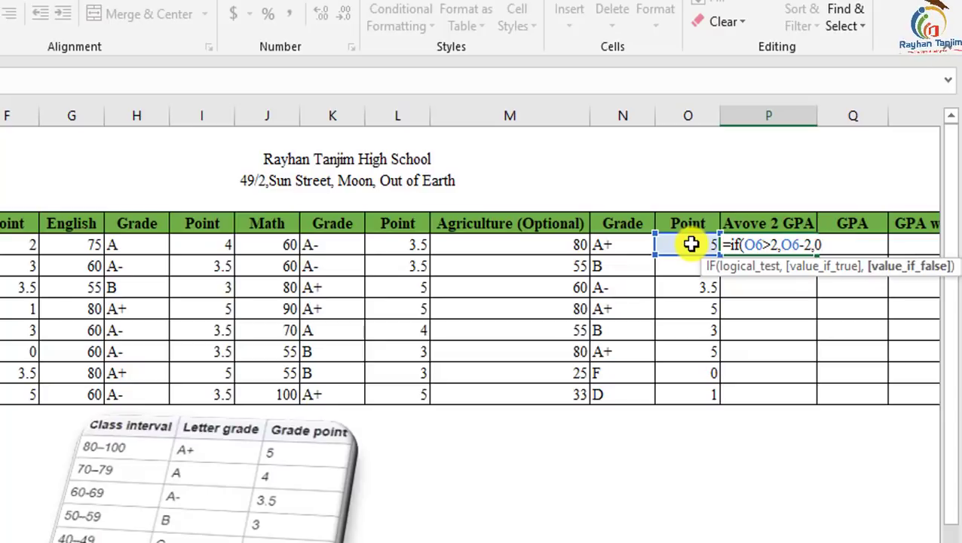
text())
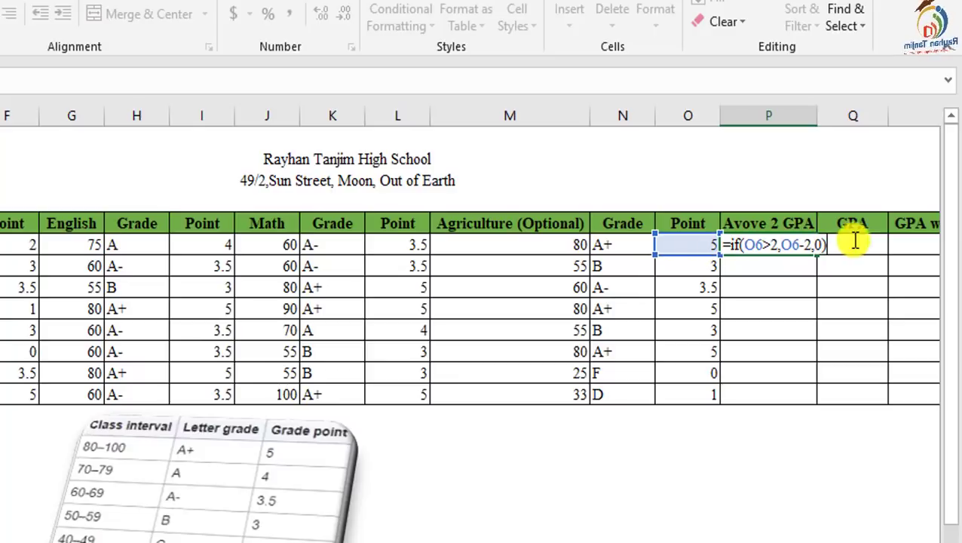
key(Return)
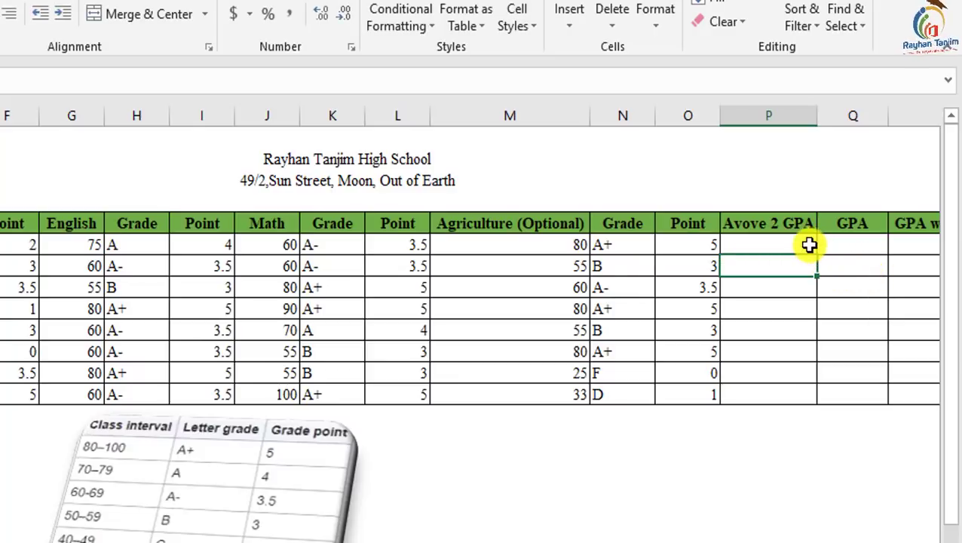
Fill the Avove 2 GPA formula from P6 down to P13, giving 3, 1, 1.5, 3, 1, 3, 0, 0.
click(806, 244)
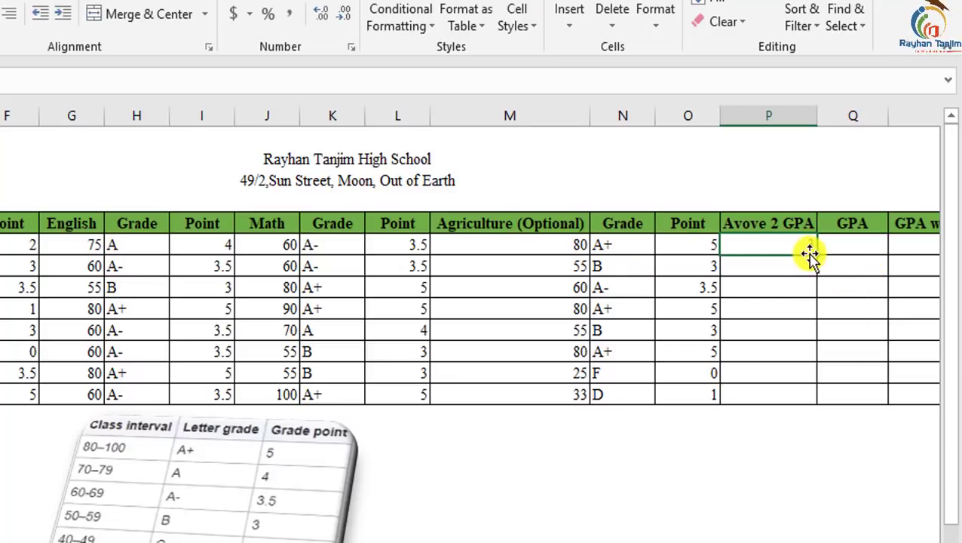
mouse_move(817, 255)
mouse_down()
mouse_move(819, 428)
mouse_move(812, 393)
mouse_up()
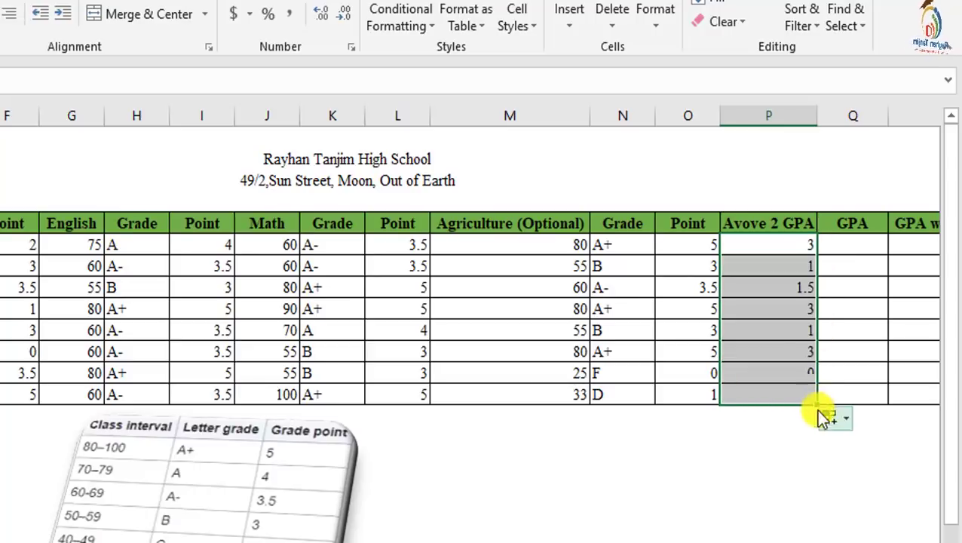
click(769, 269)
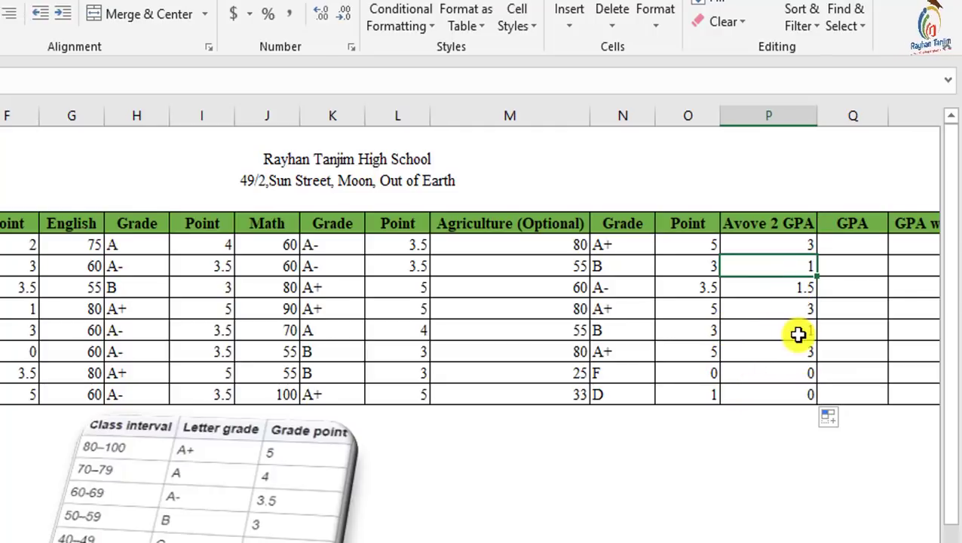
click(790, 308)
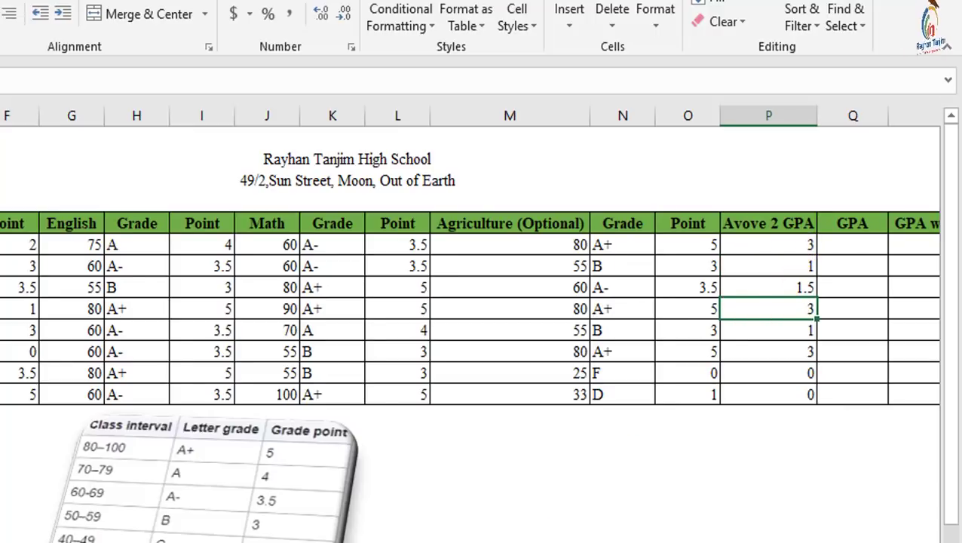
scroll(482, 325, right, 3)
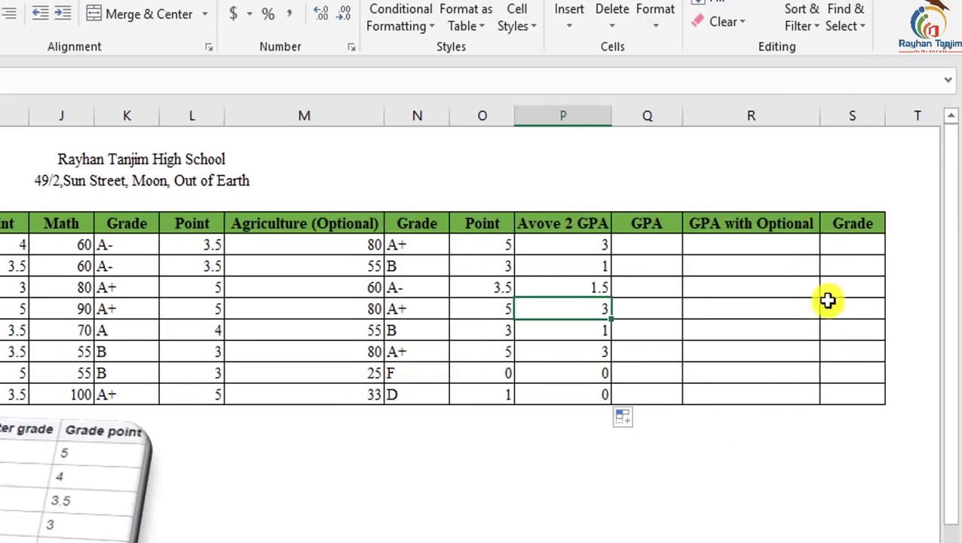
click(658, 246)
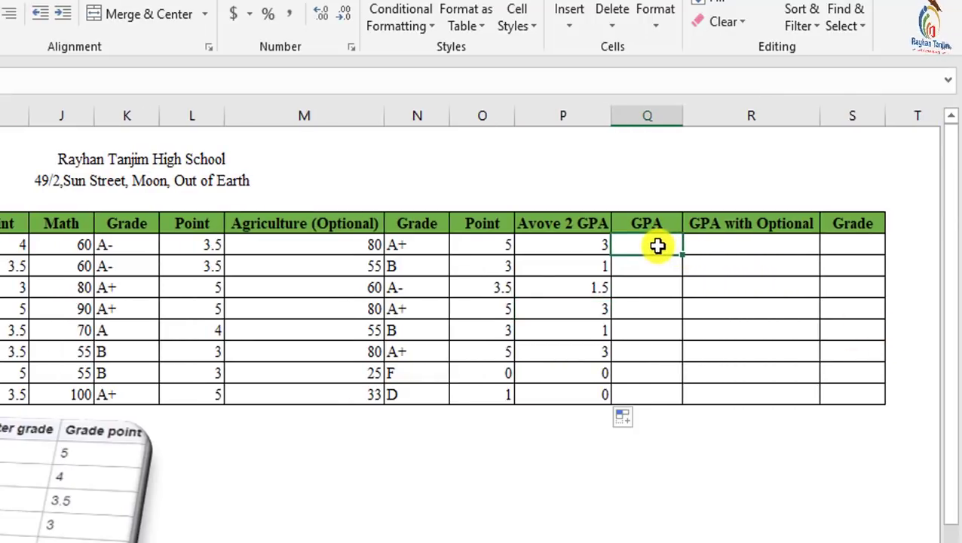
click(768, 243)
click(652, 250)
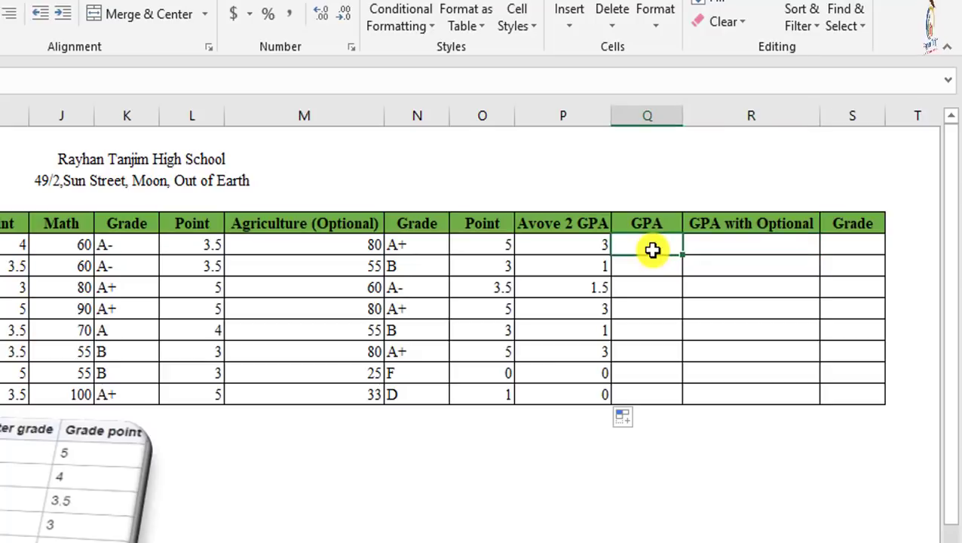
click(747, 250)
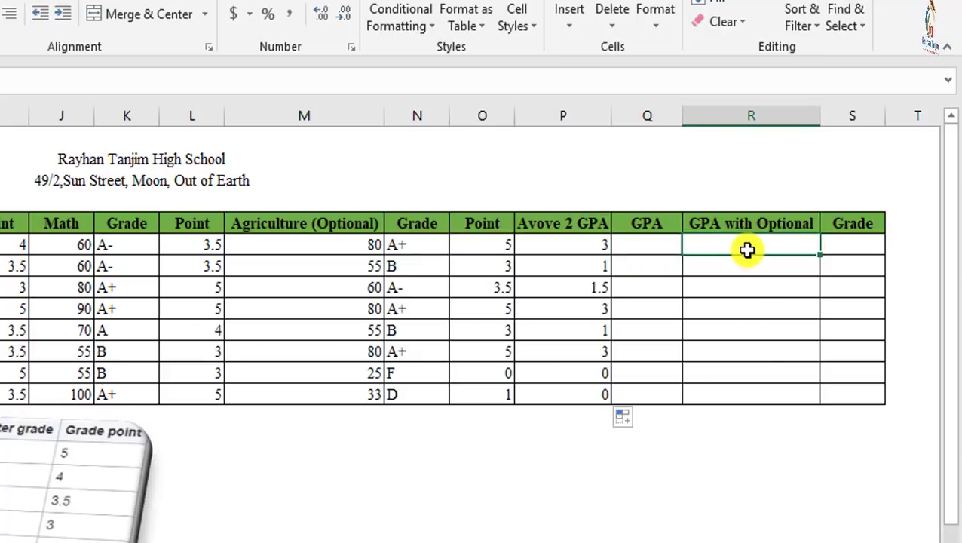
click(662, 246)
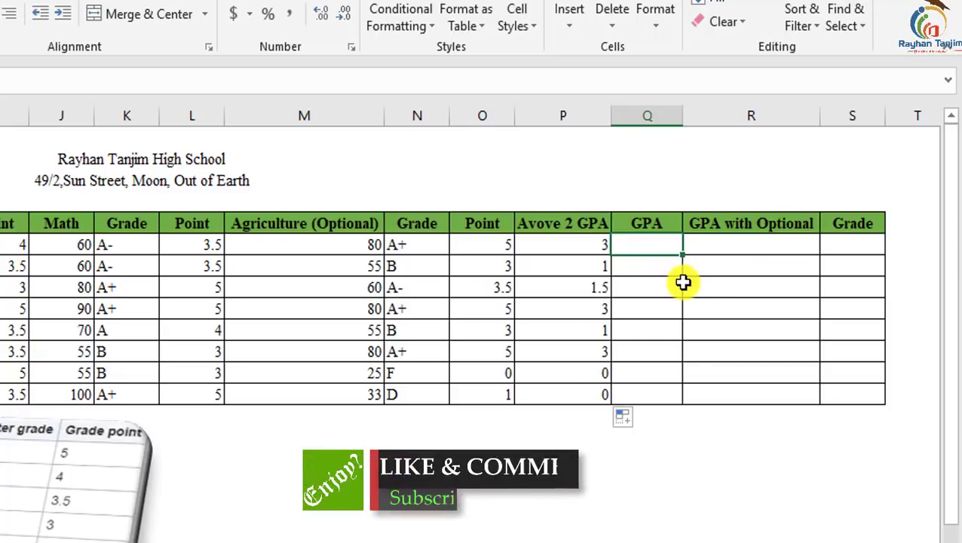
Begin Q6's GPA formula with an IF(OR(...)) zero check on F6, I6 and L6.
text(=)
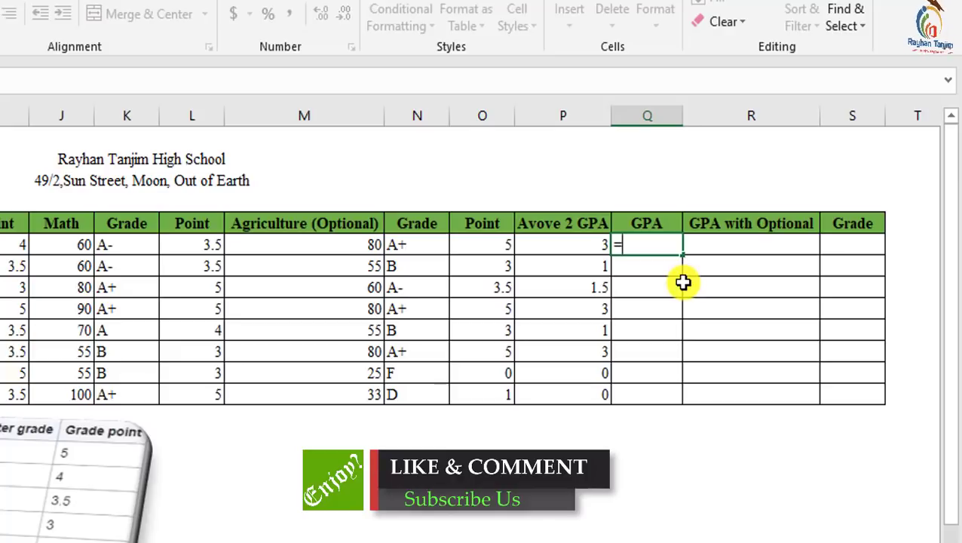
text(if()
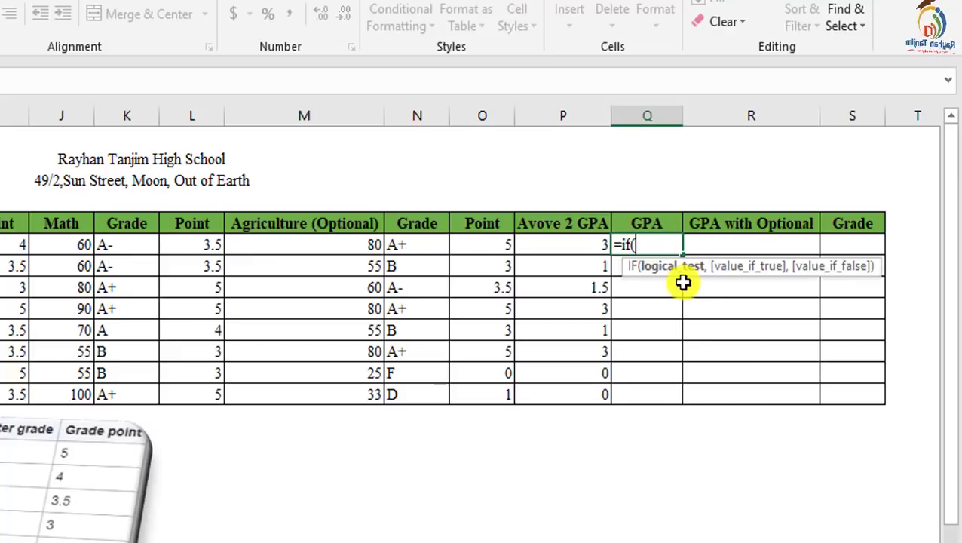
text(or)
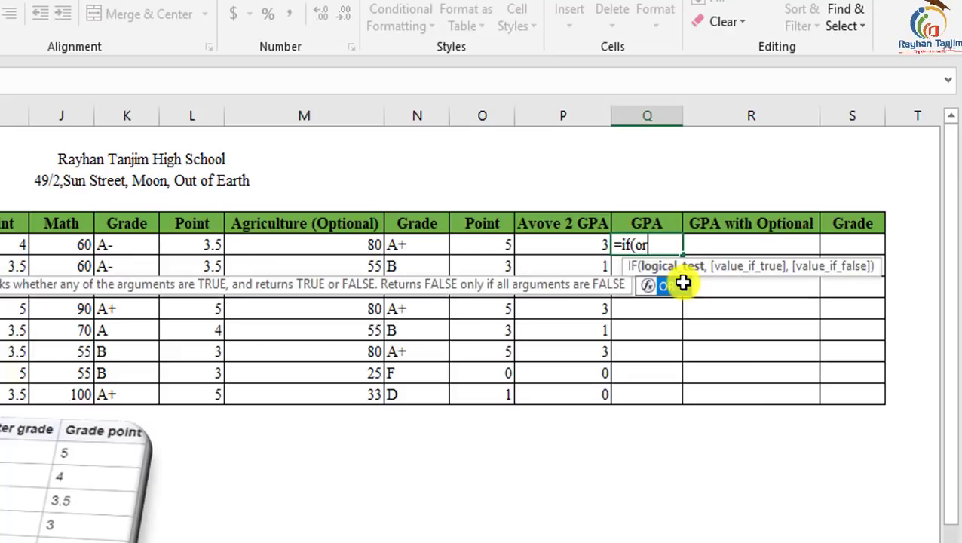
text(()
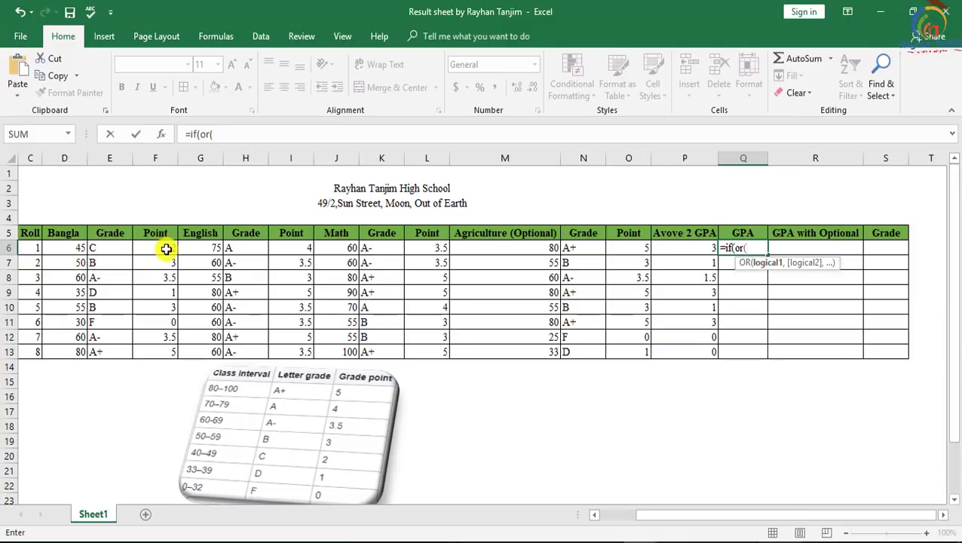
click(162, 247)
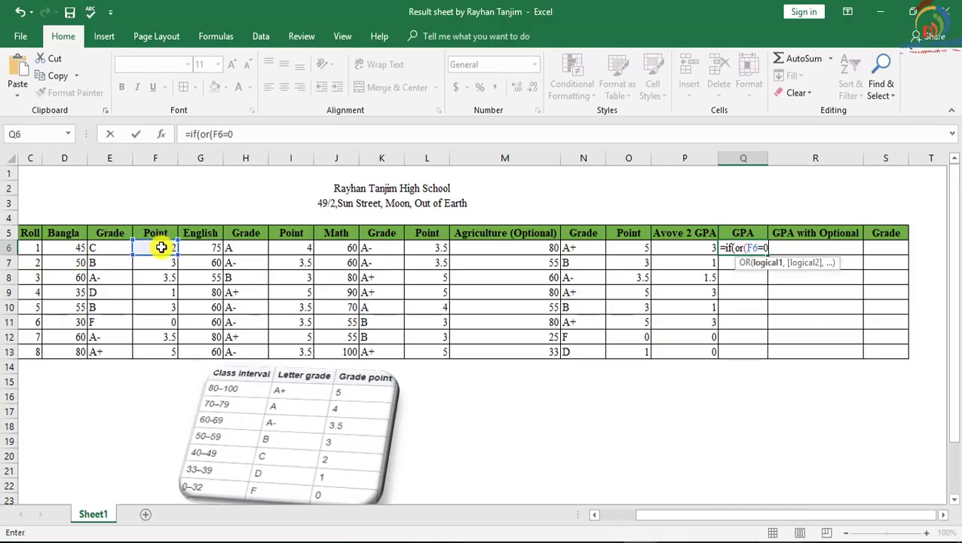
text(,)
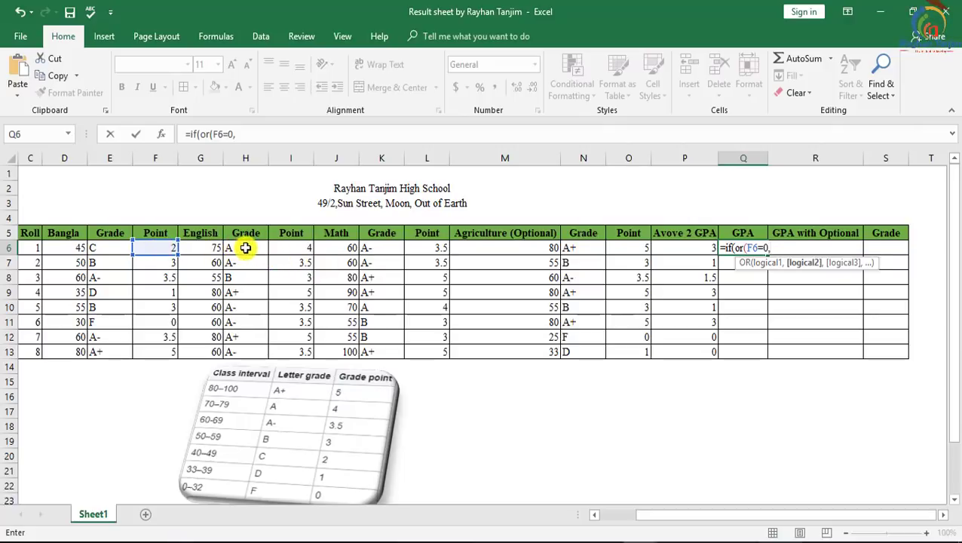
click(300, 247)
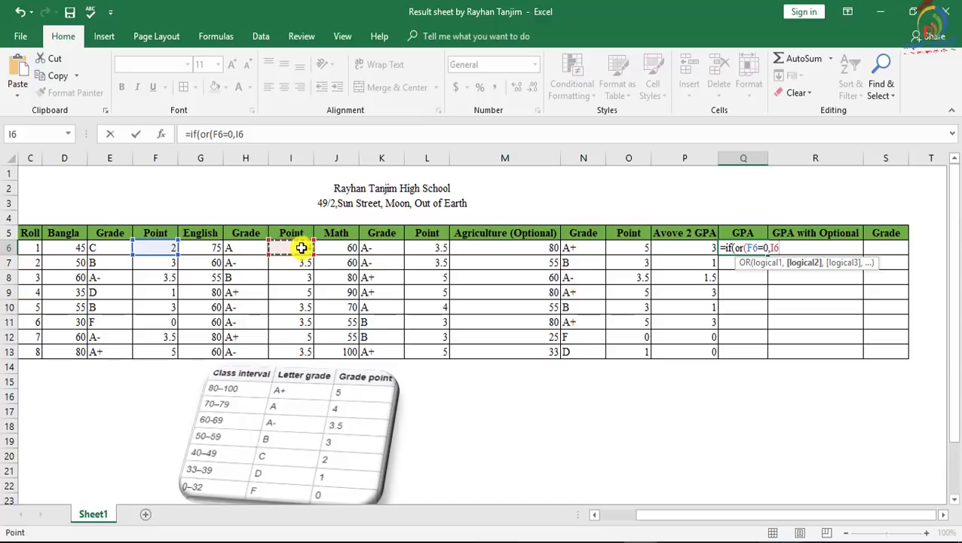
text(=0,)
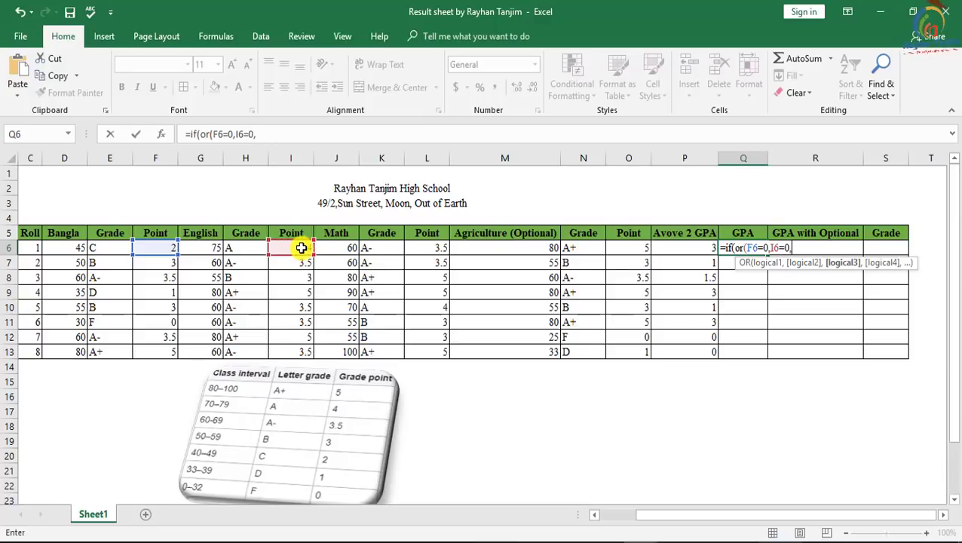
click(430, 245)
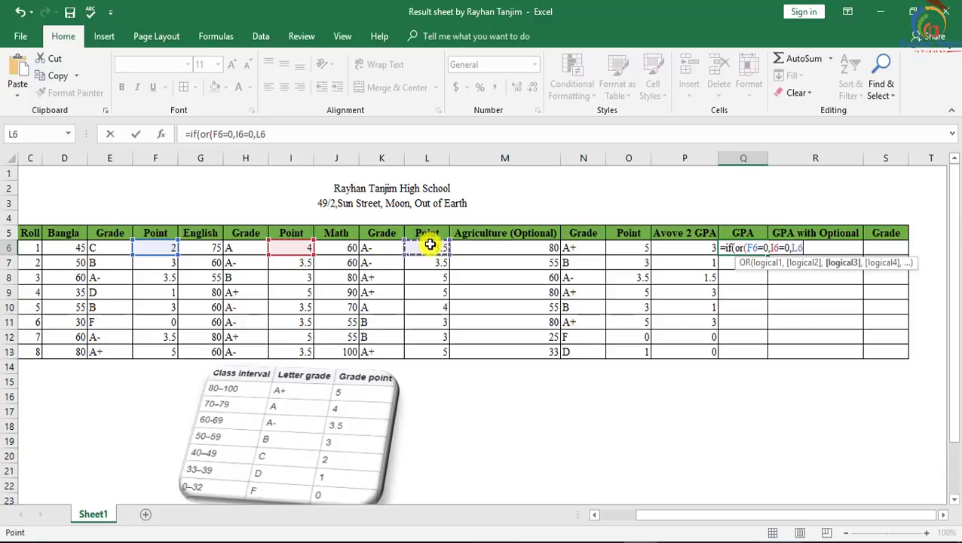
text(=0)
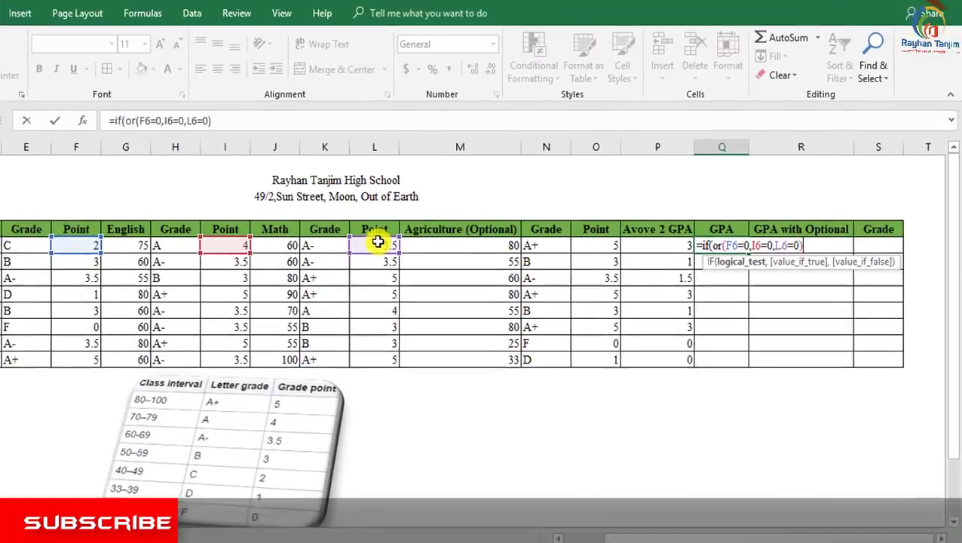
text())
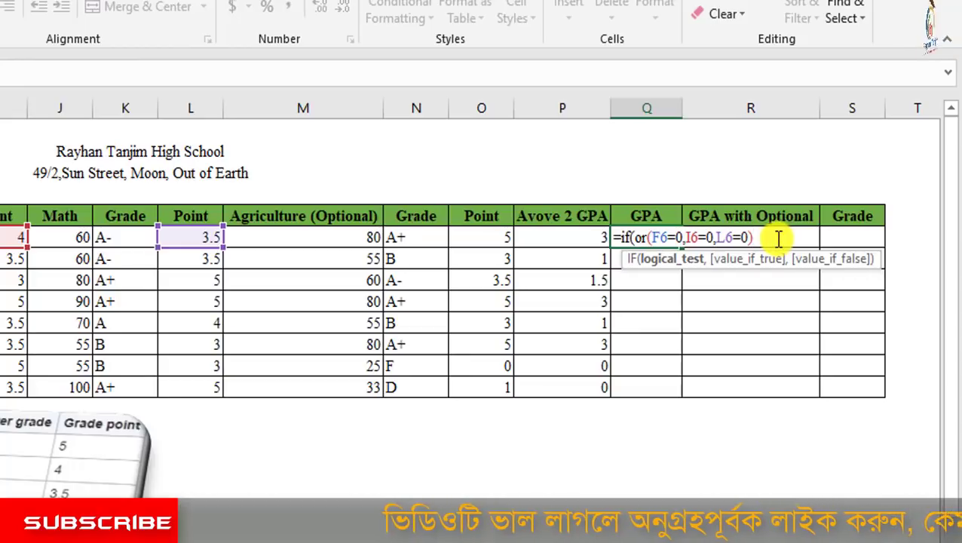
Finish the formula to return 0, else (F6+I6+L6)/3, and enter it.
text(,0)
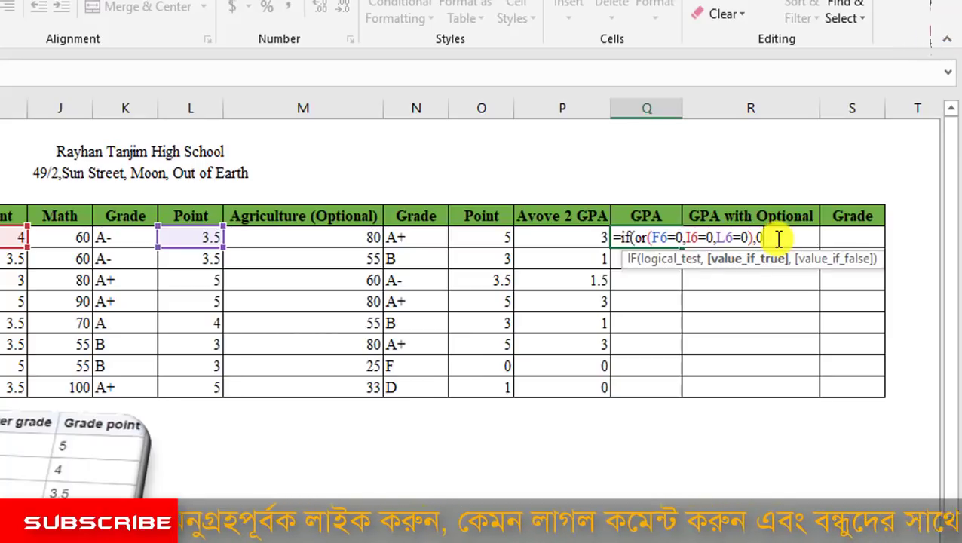
text(,()
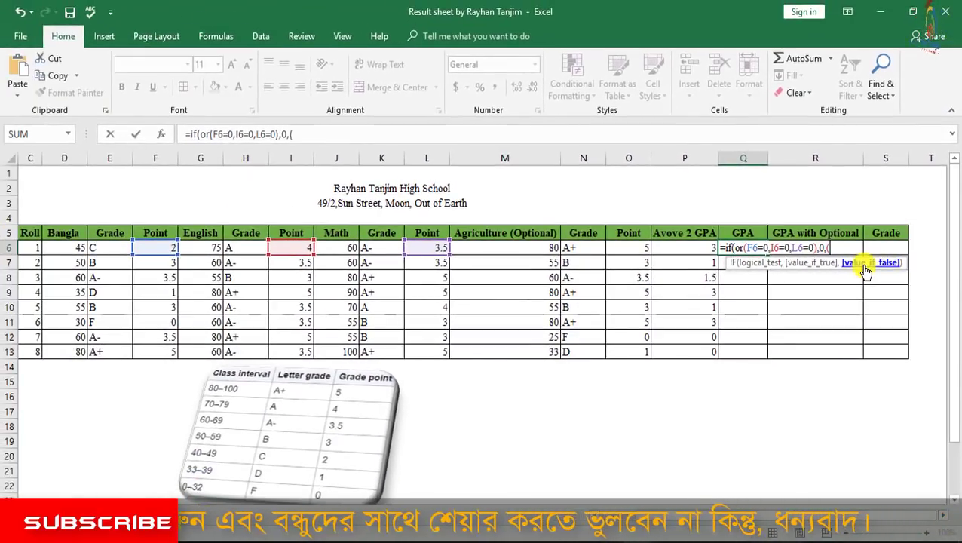
click(154, 250)
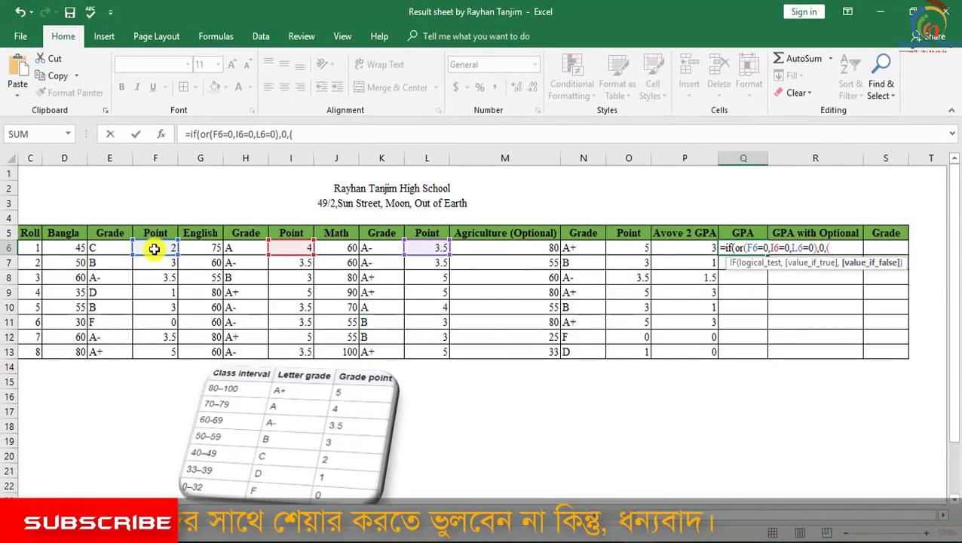
text(F6+)
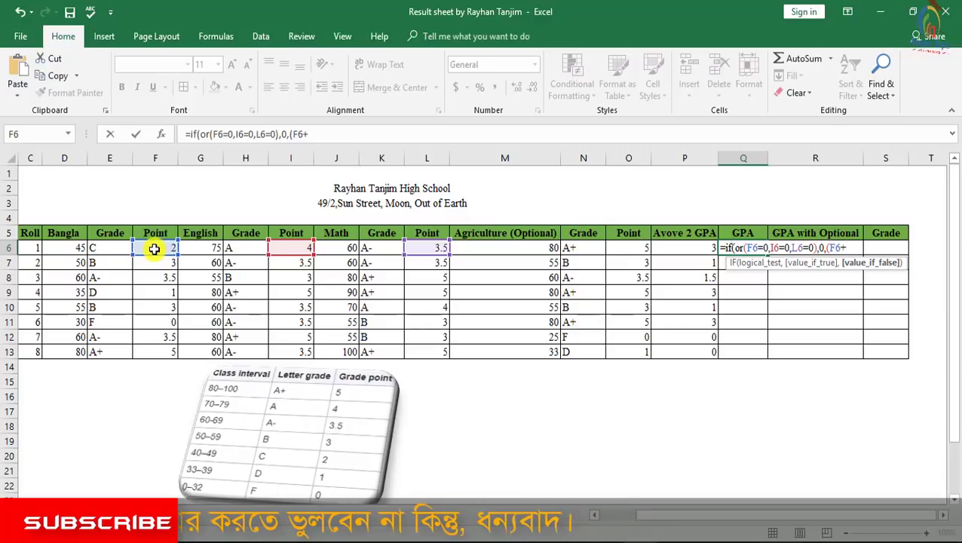
click(301, 246)
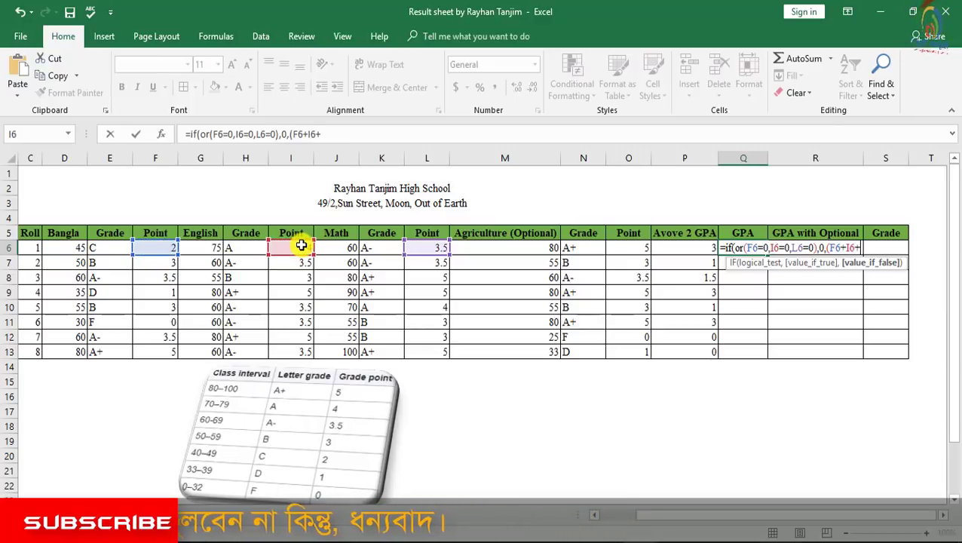
click(434, 247)
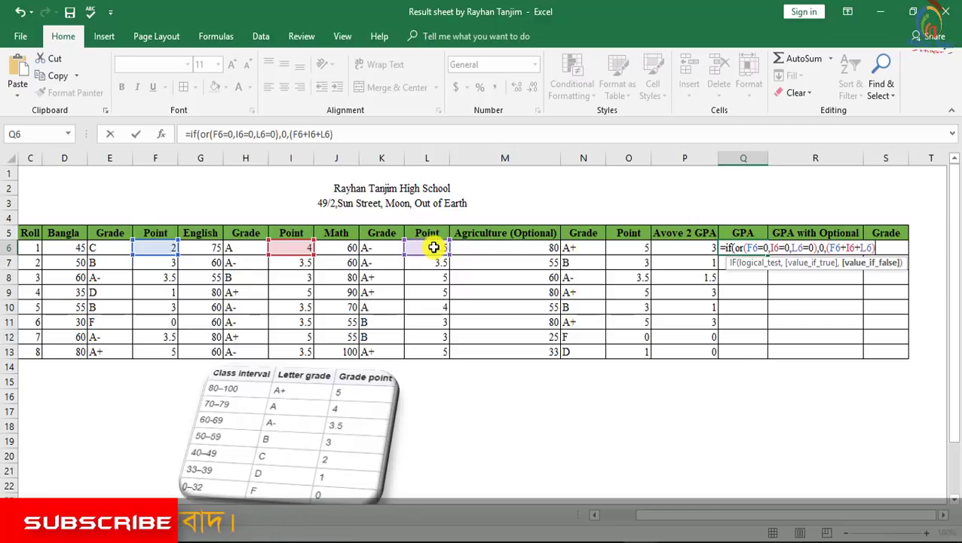
text(/3)
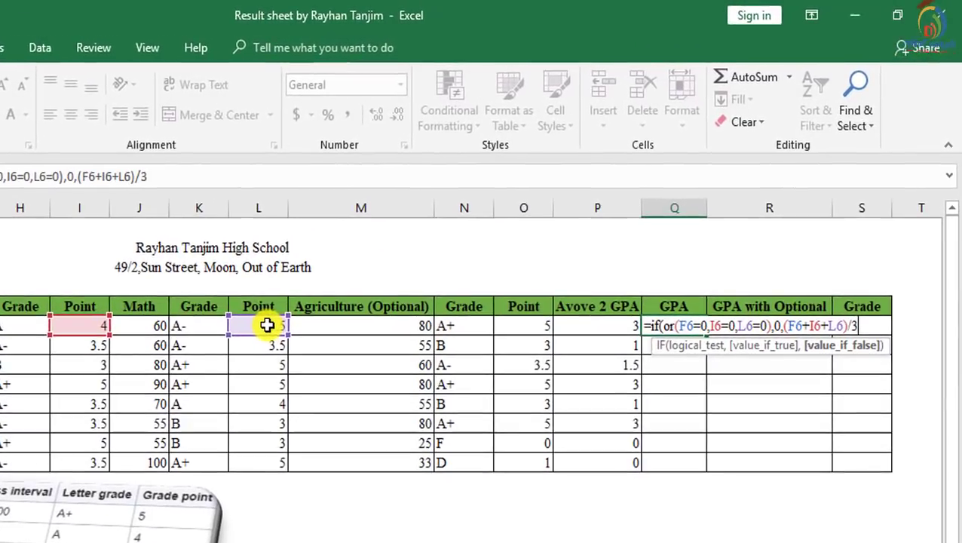
text()))
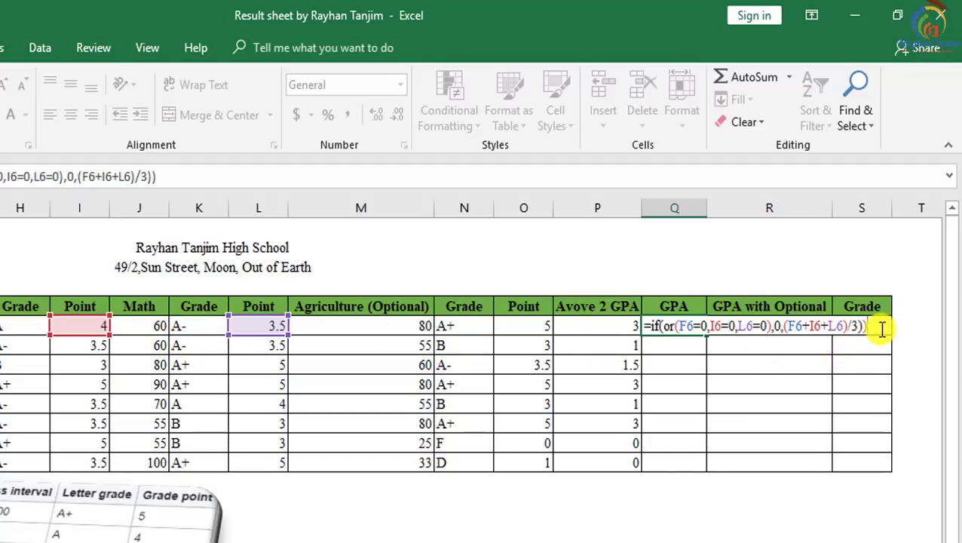
key(Return)
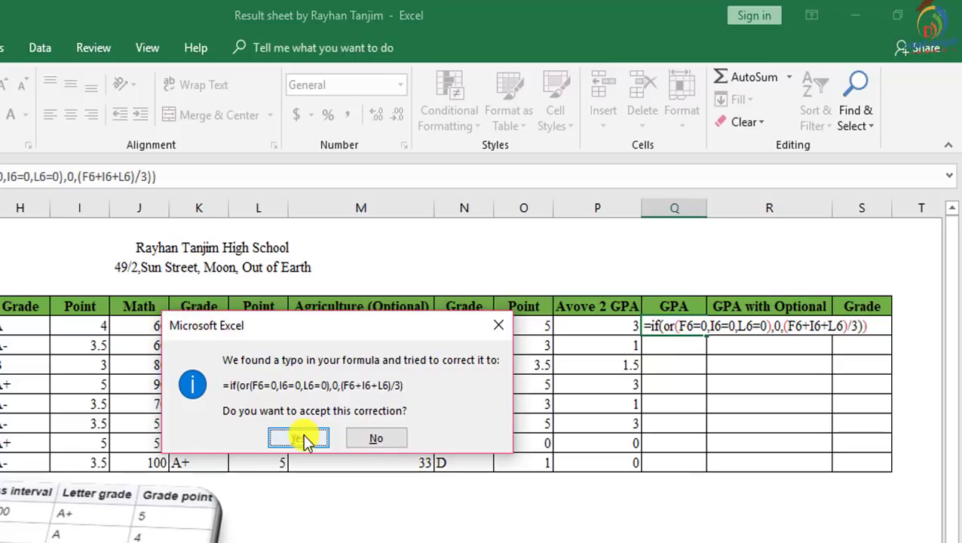
Accept the corrected GPA formula and fill it to Q13, giving 0 for the sixth student's failed Bangla.
click(298, 438)
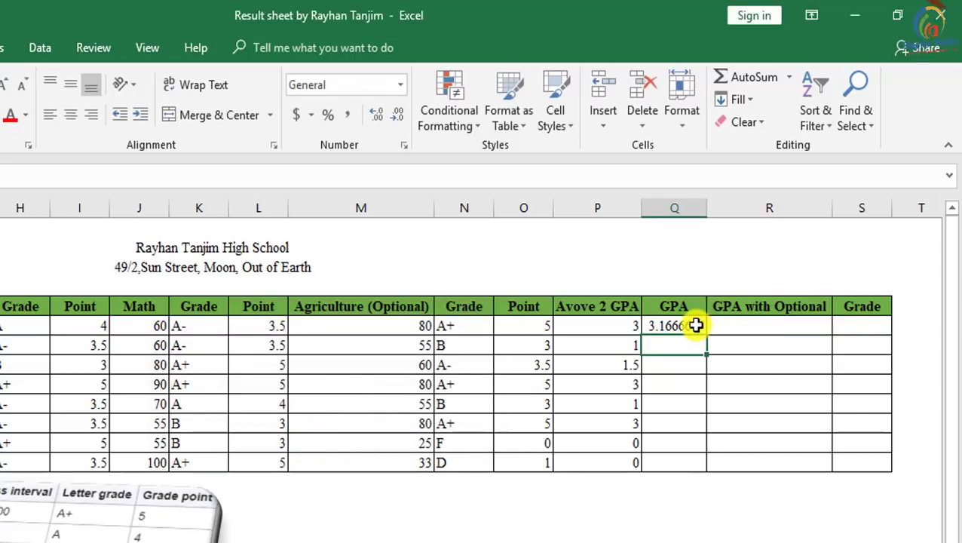
click(694, 324)
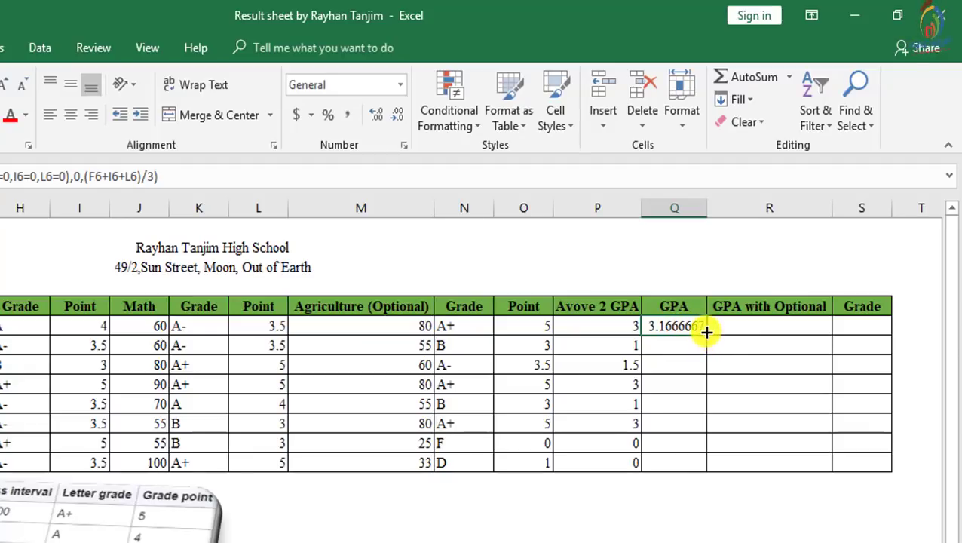
drag(710, 336, 698, 465)
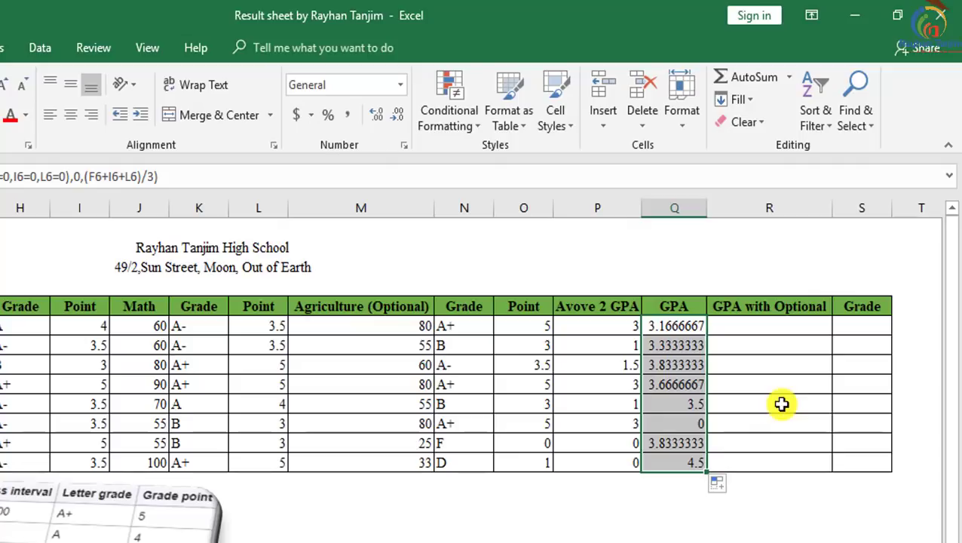
click(682, 425)
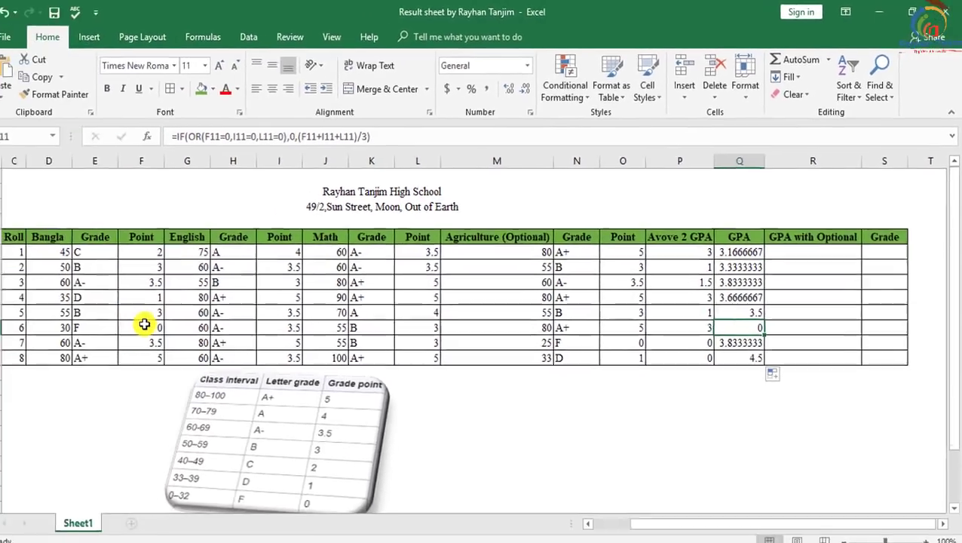
click(158, 319)
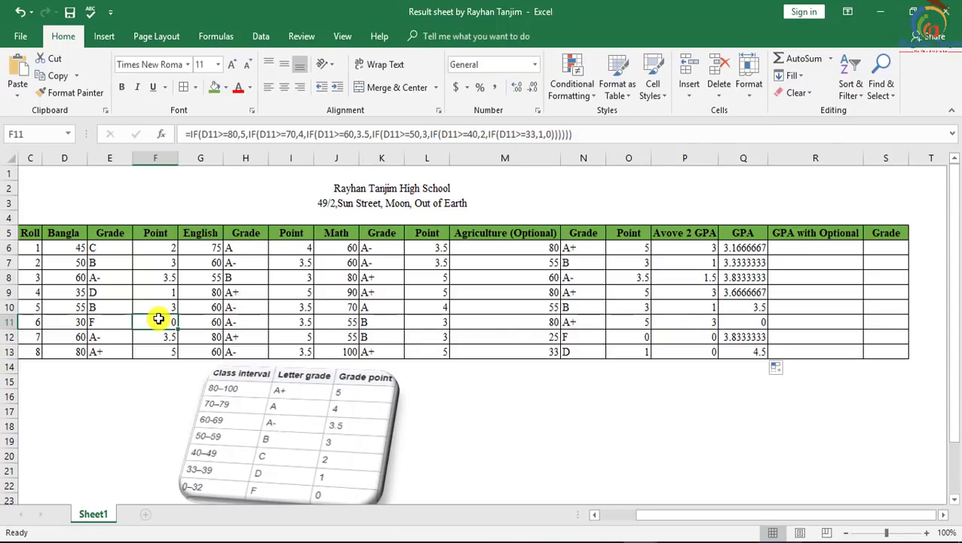
Recheck the GPA formula in Q11 and change the first student's Bangla mark to 80.
click(731, 320)
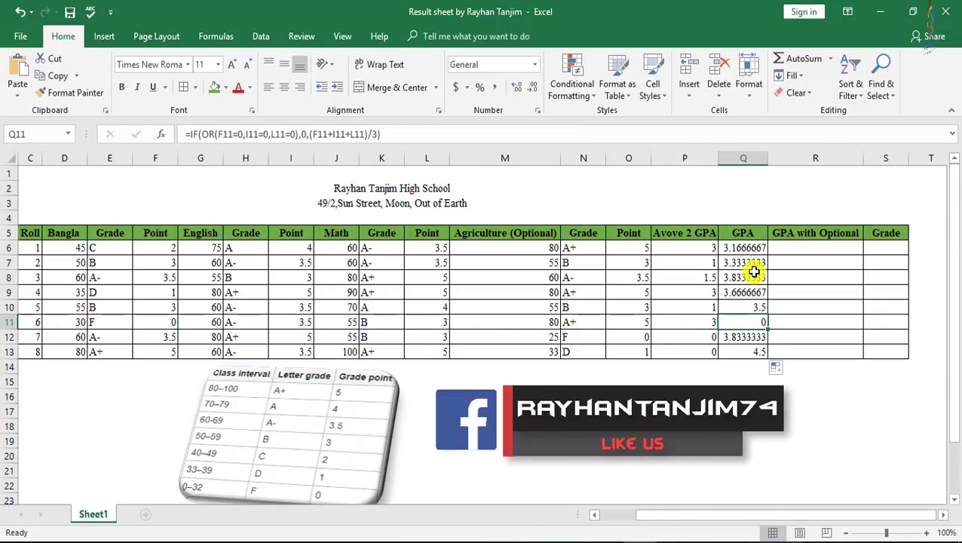
drag(691, 514, 644, 518)
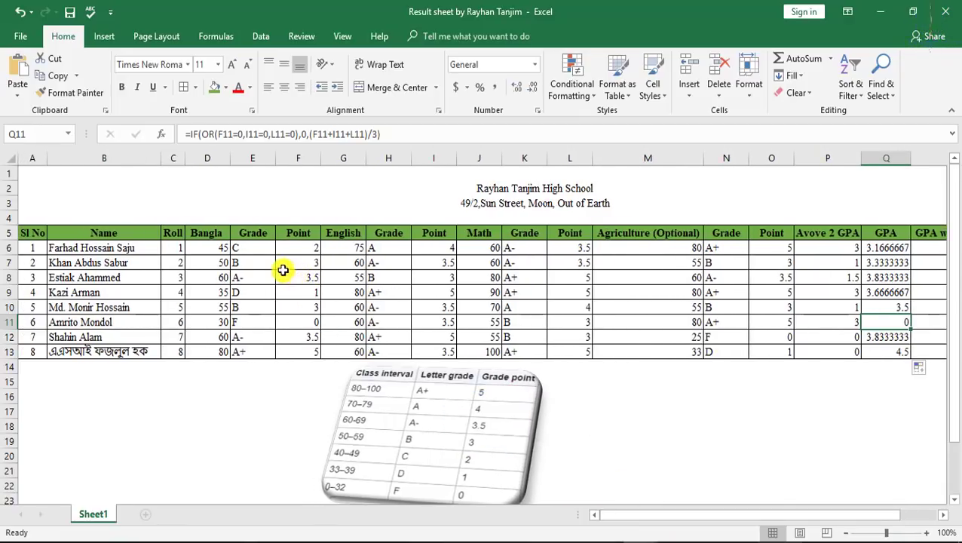
click(215, 249)
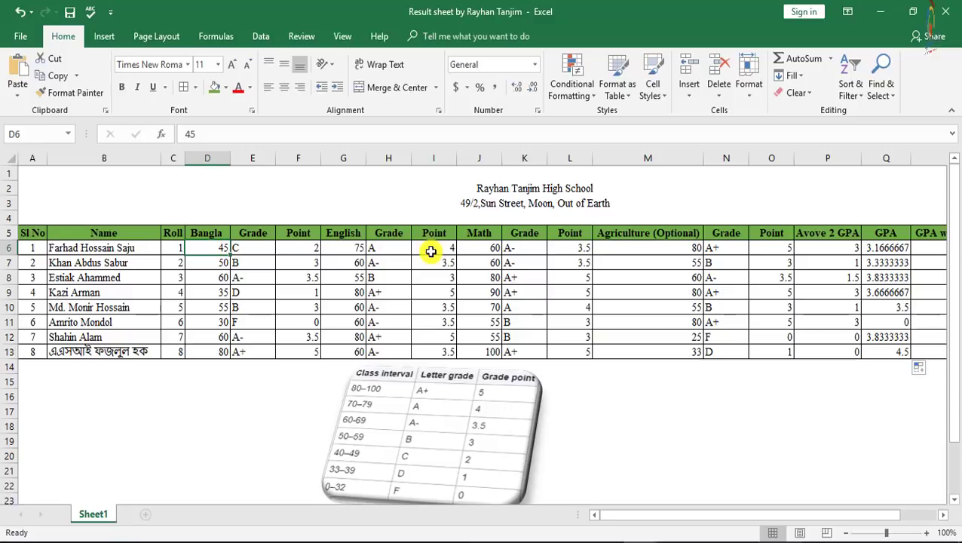
text(80)
key(Return)
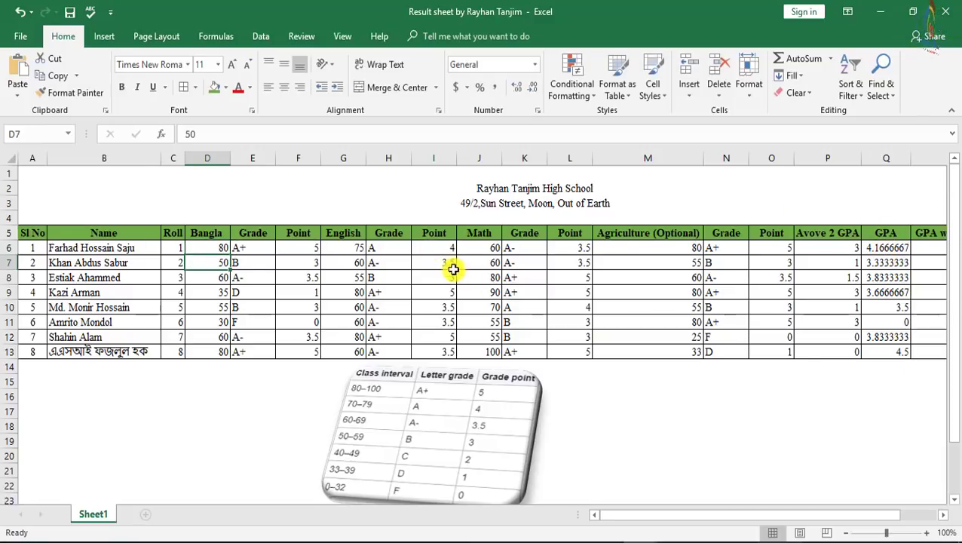
Set the first student's English and Math marks to 85, then select the GPA in Q6.
click(354, 250)
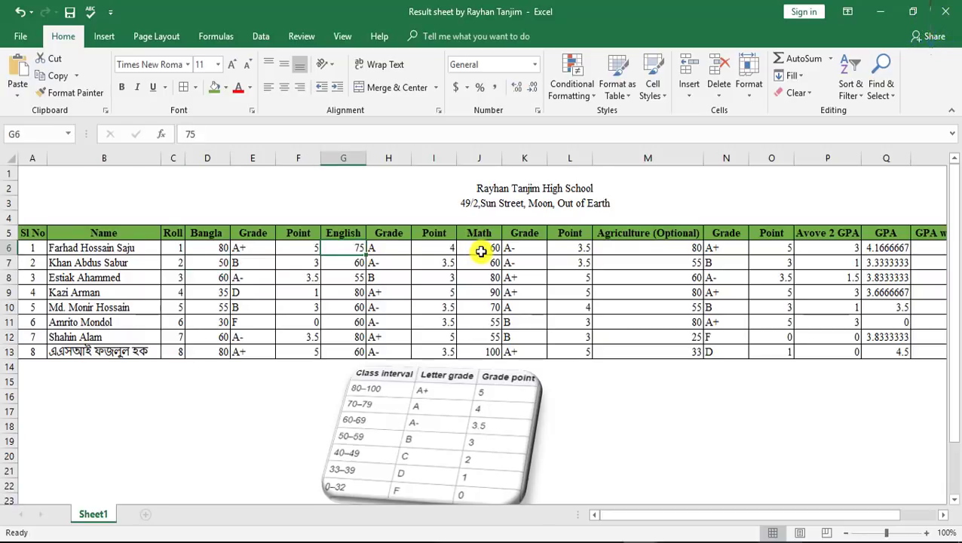
text(85)
key(Return)
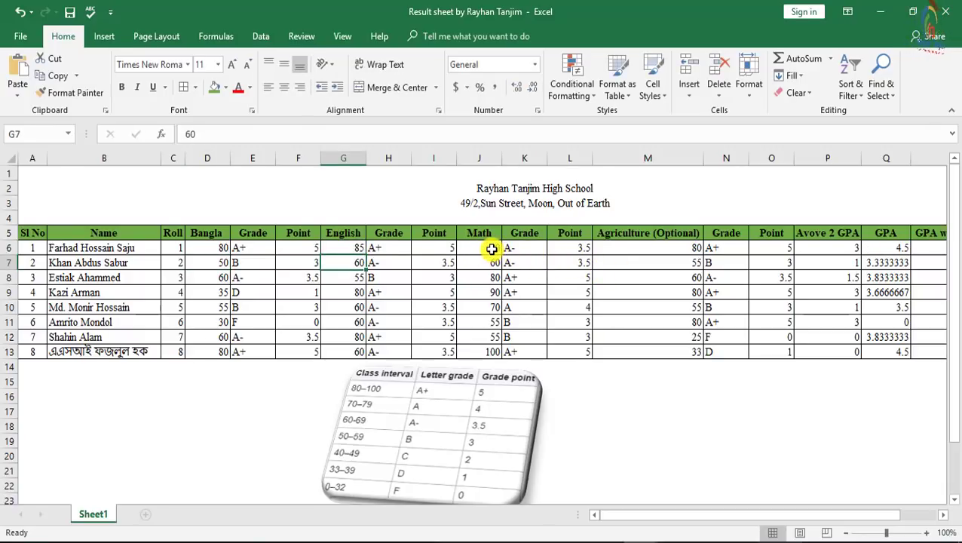
click(492, 249)
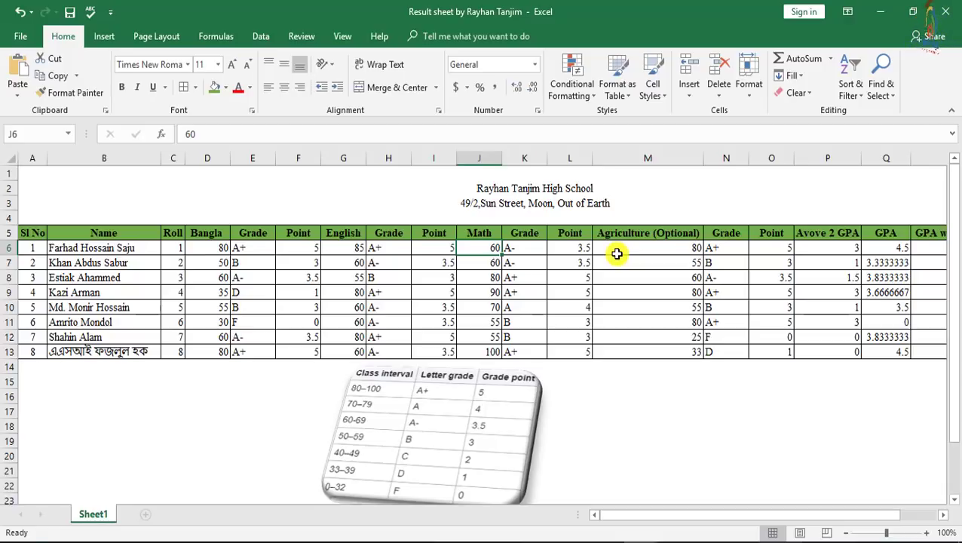
text(85)
key(Return)
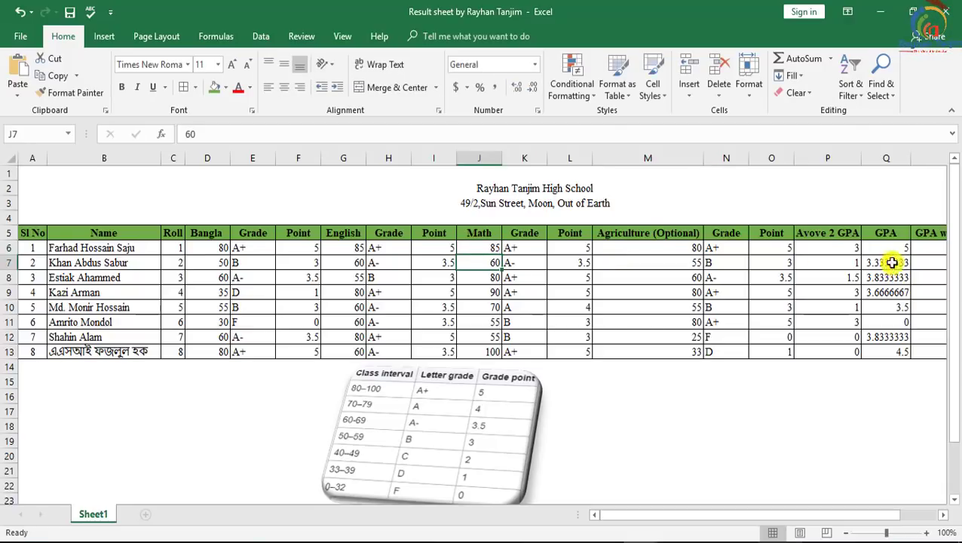
click(905, 247)
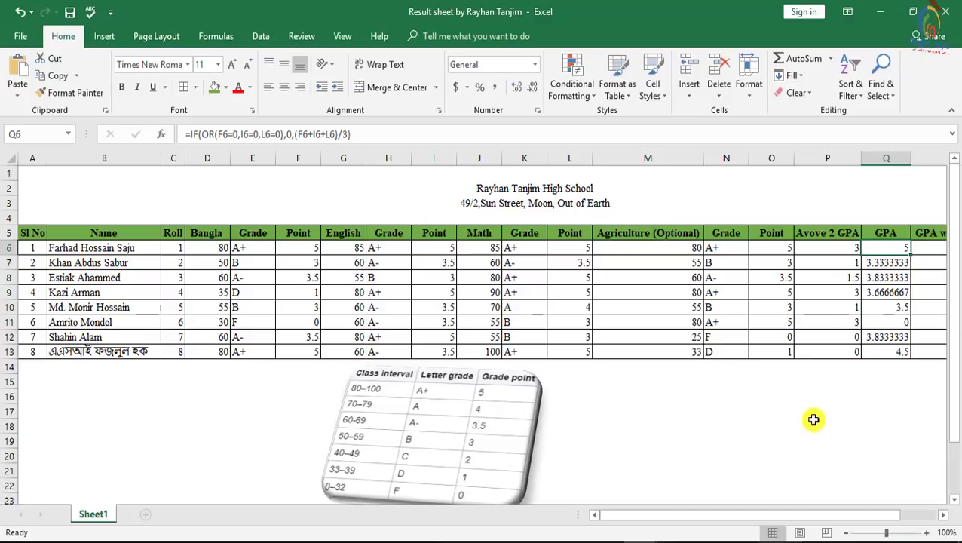
Copy the GPA formula down to Q13 and format the GPA values to two decimal places.
drag(719, 514, 753, 514)
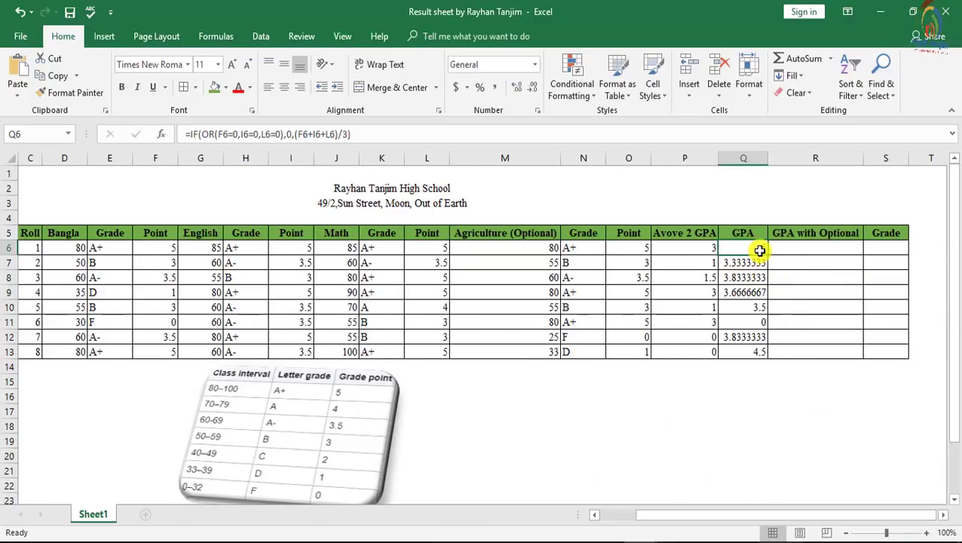
drag(766, 254, 750, 348)
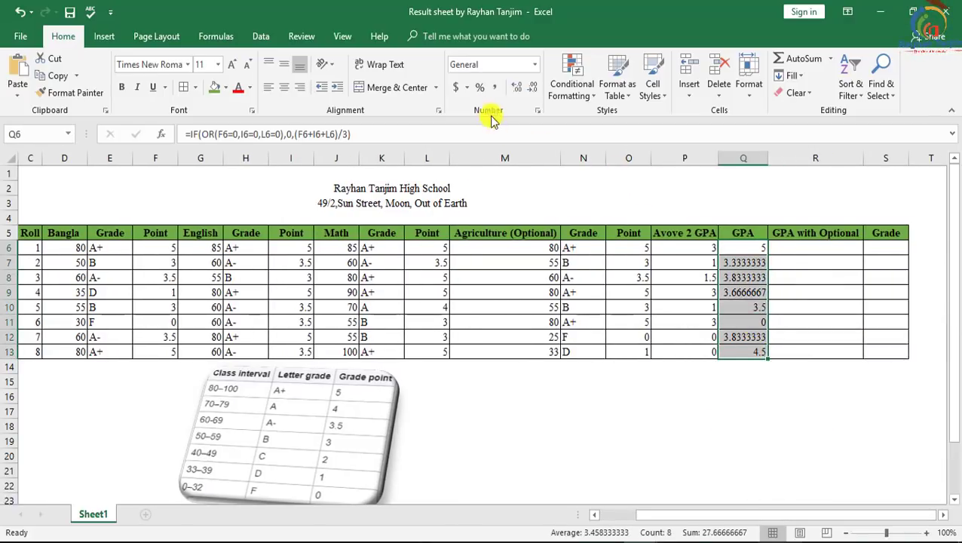
click(532, 88)
click(532, 88)
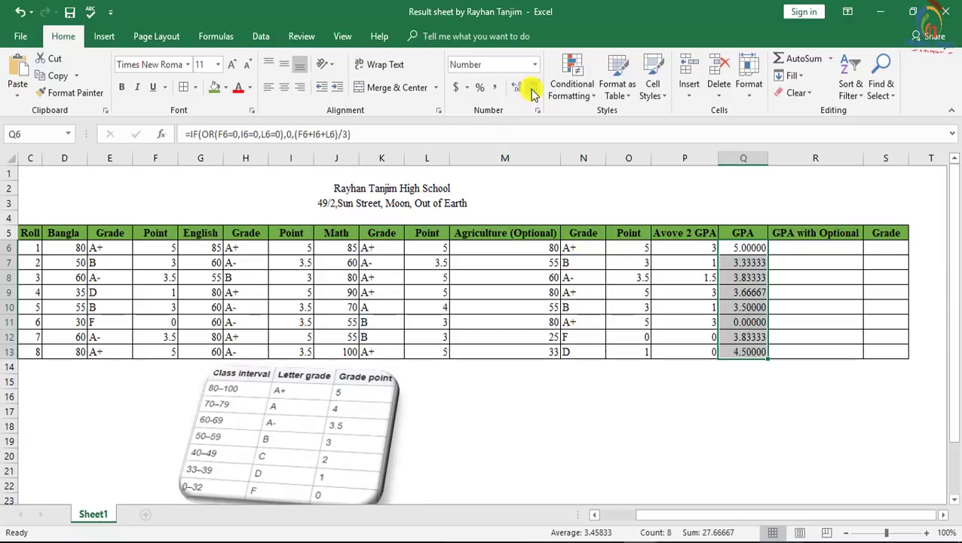
click(531, 89)
click(531, 89)
click(531, 89)
click(531, 88)
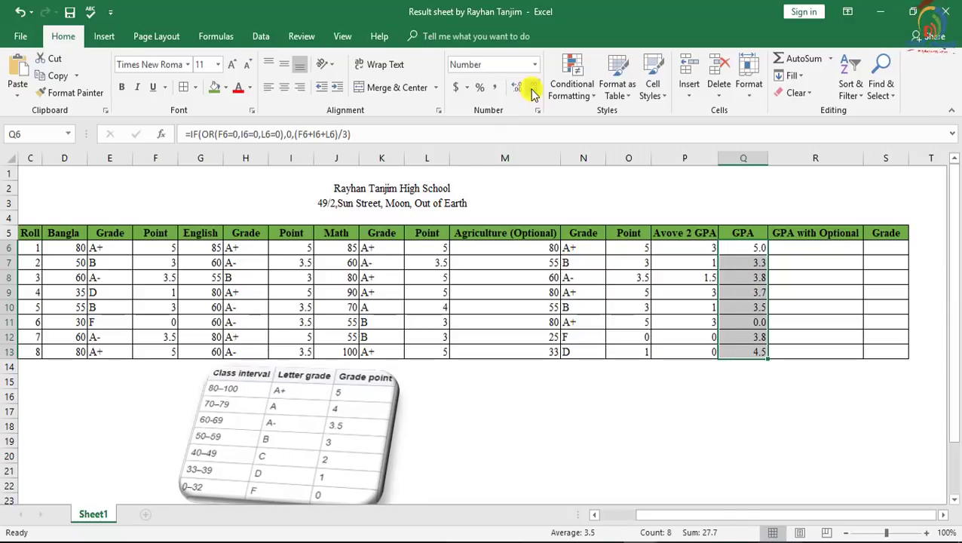
click(517, 88)
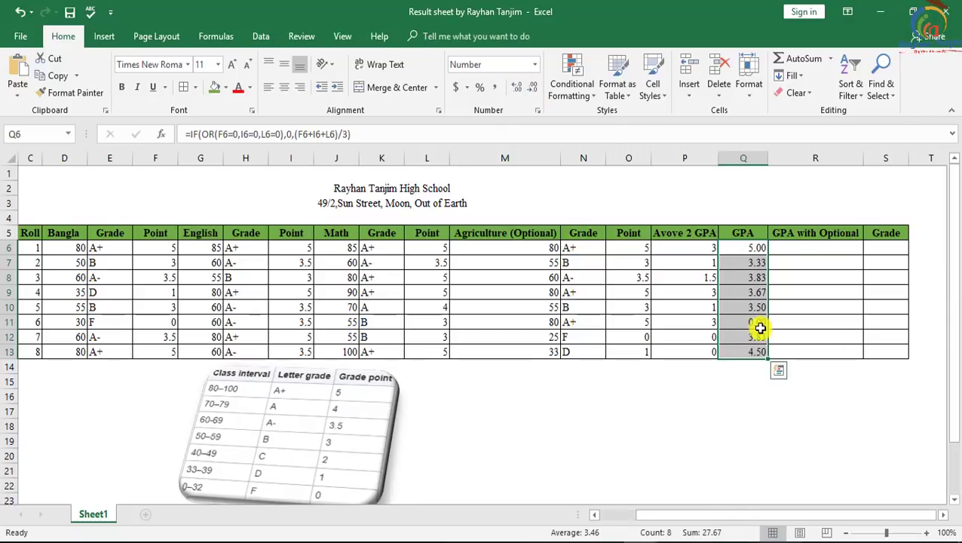
click(788, 249)
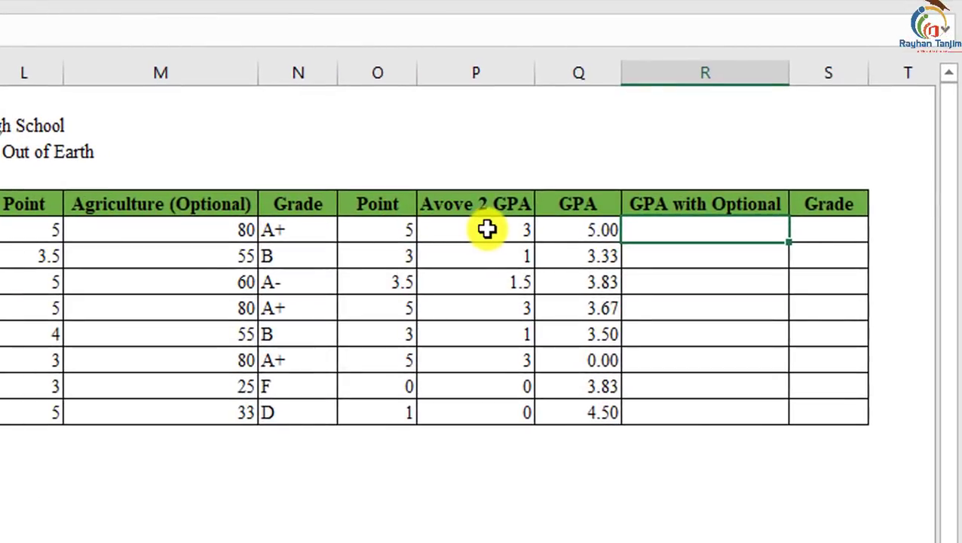
Highlight the Avove 2 GPA and GPA values for rows 6–13, then select R6.
drag(486, 230, 510, 409)
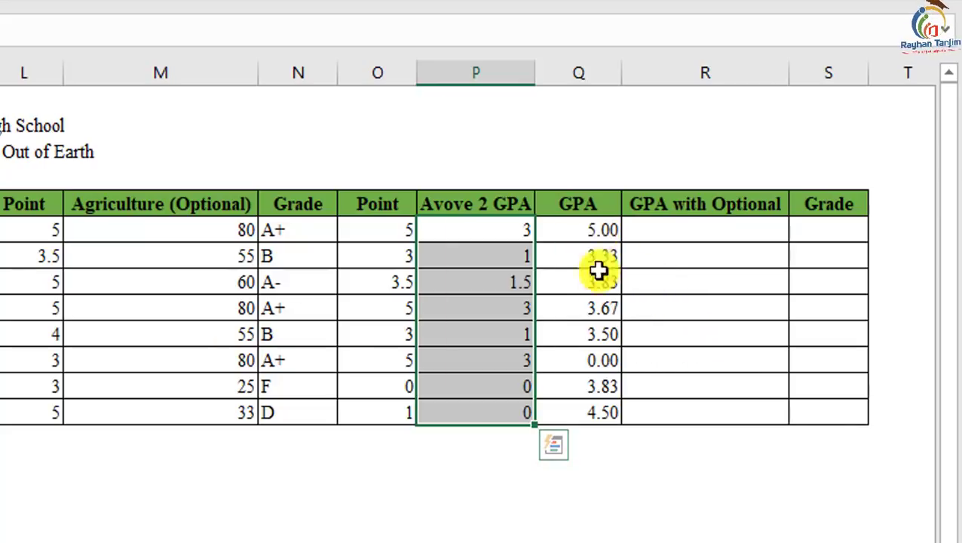
drag(595, 230, 603, 412)
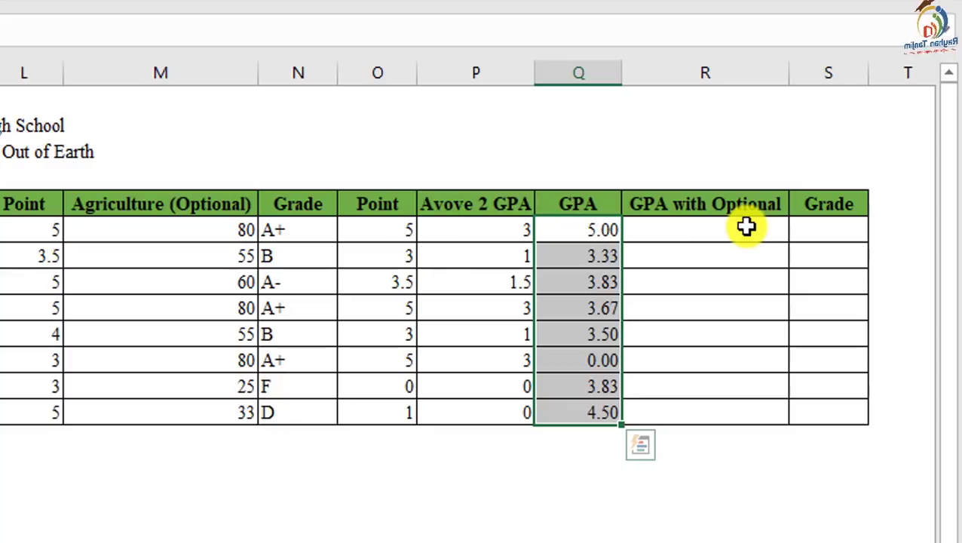
click(706, 228)
text(=)
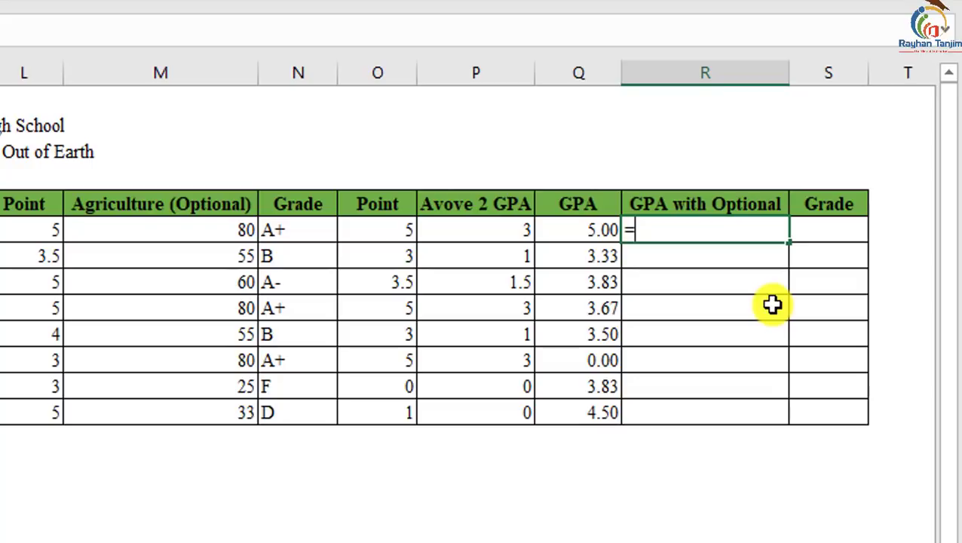
Begin R6's formula as IF(Q6=5,Q6, returning the GPA unchanged when it is 5.
text(if)
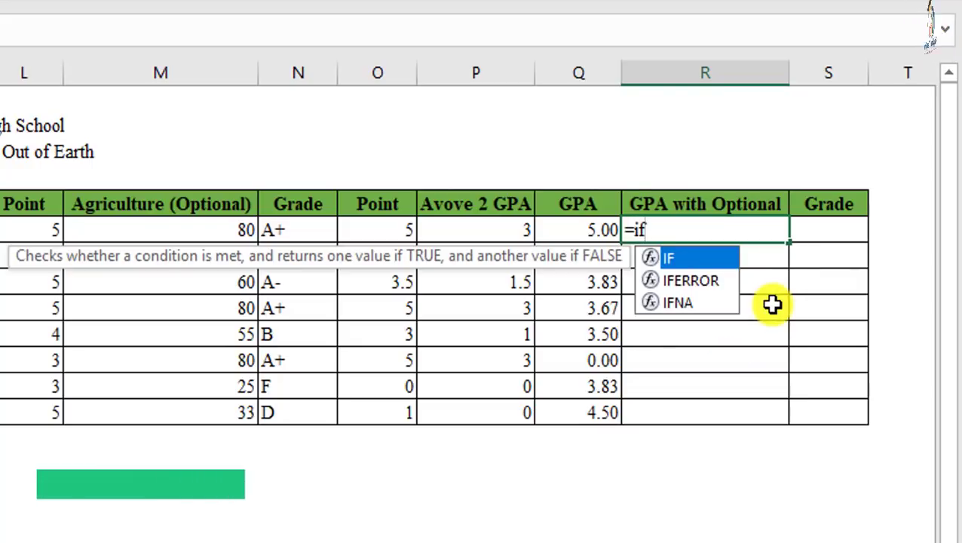
text(()
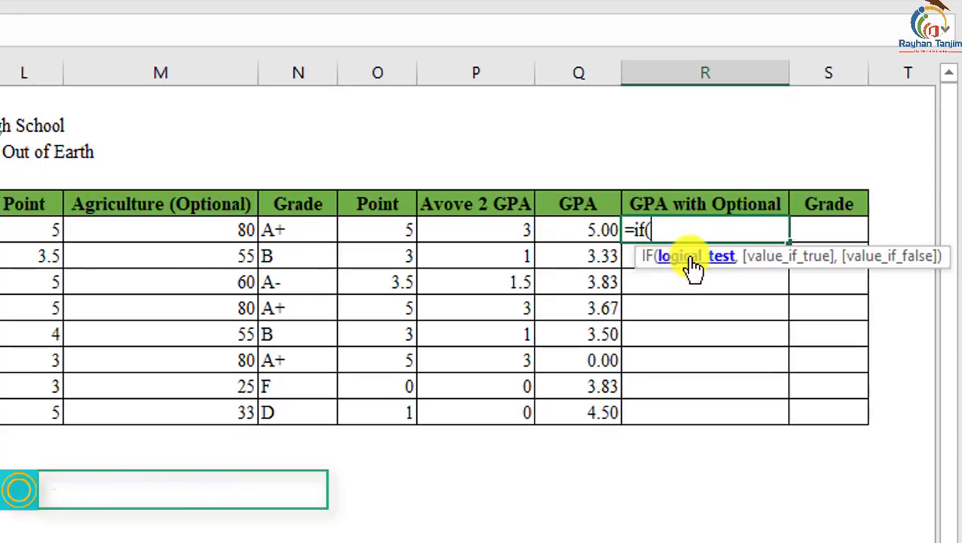
click(587, 232)
text(=5)
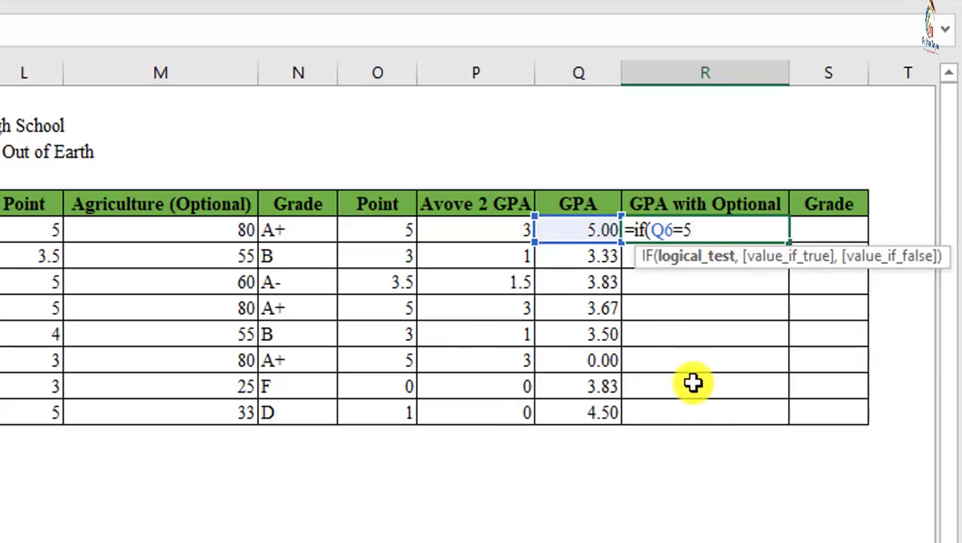
text(,)
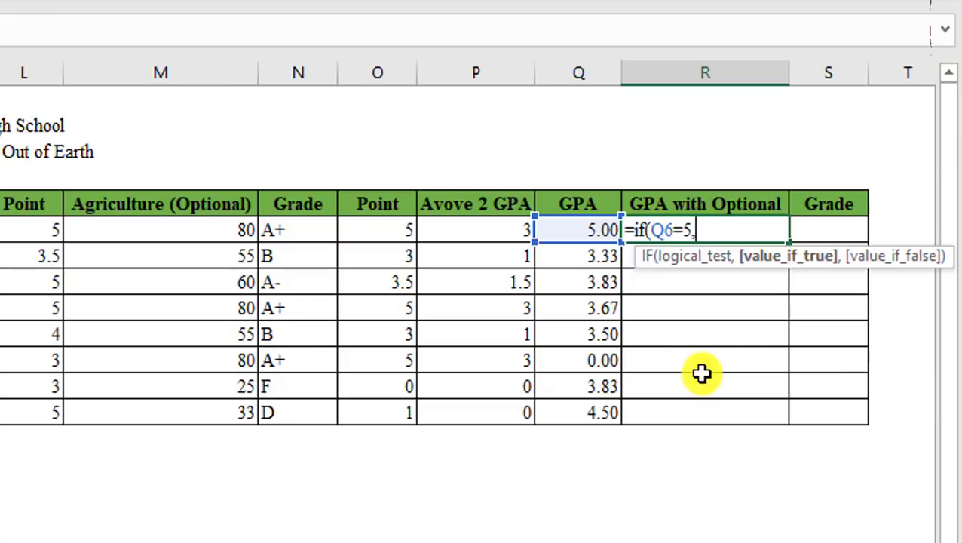
click(591, 230)
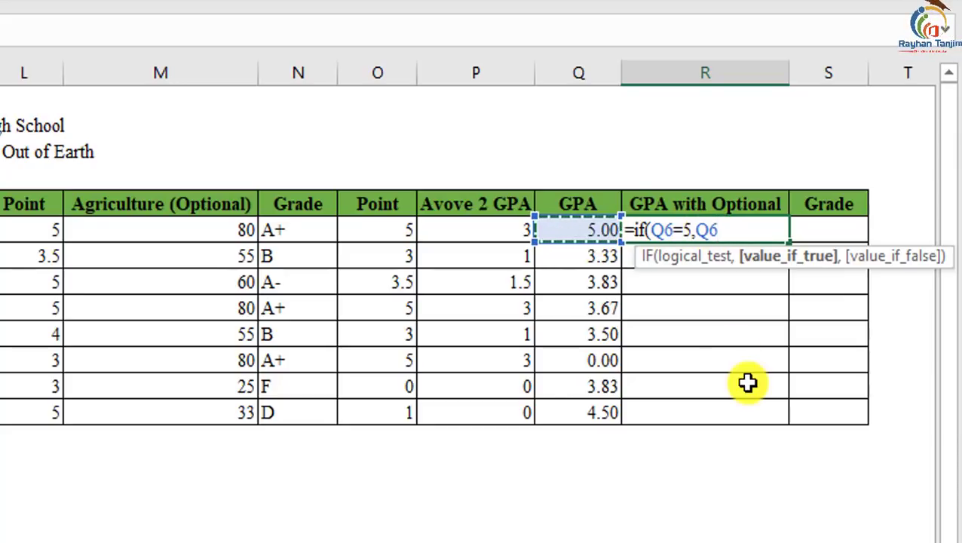
text(,)
Add the otherwise result Q6+Q6*P6%, enter the formula and accept Excel's correction.
text(6)
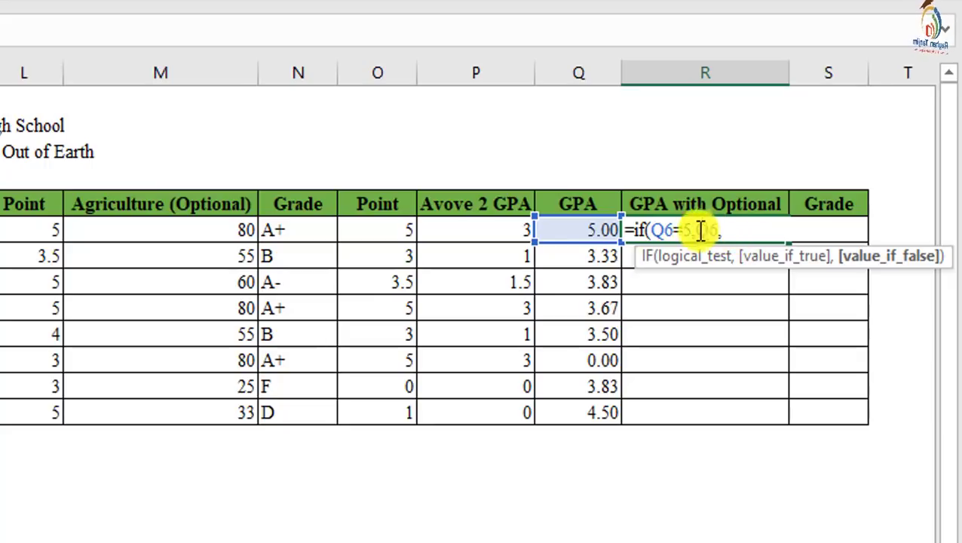
text(,)
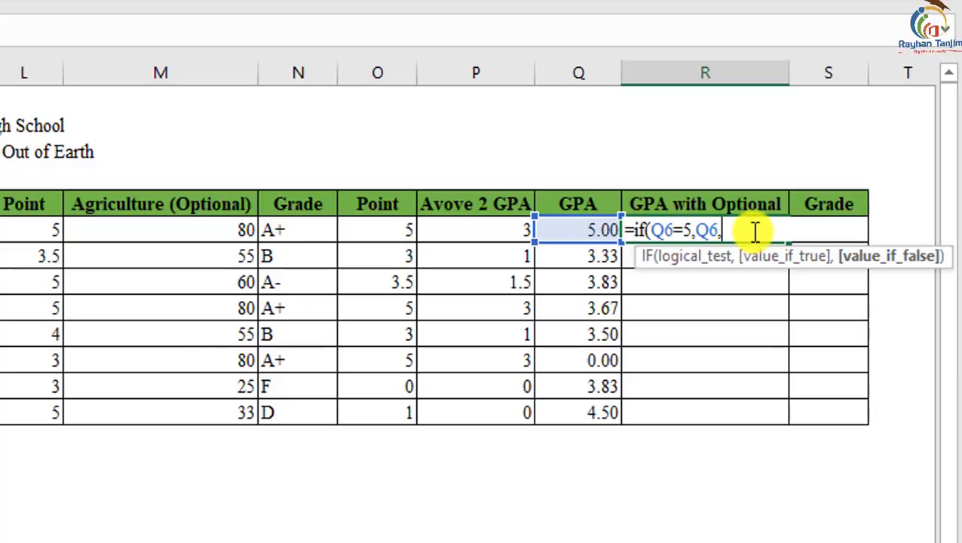
click(579, 233)
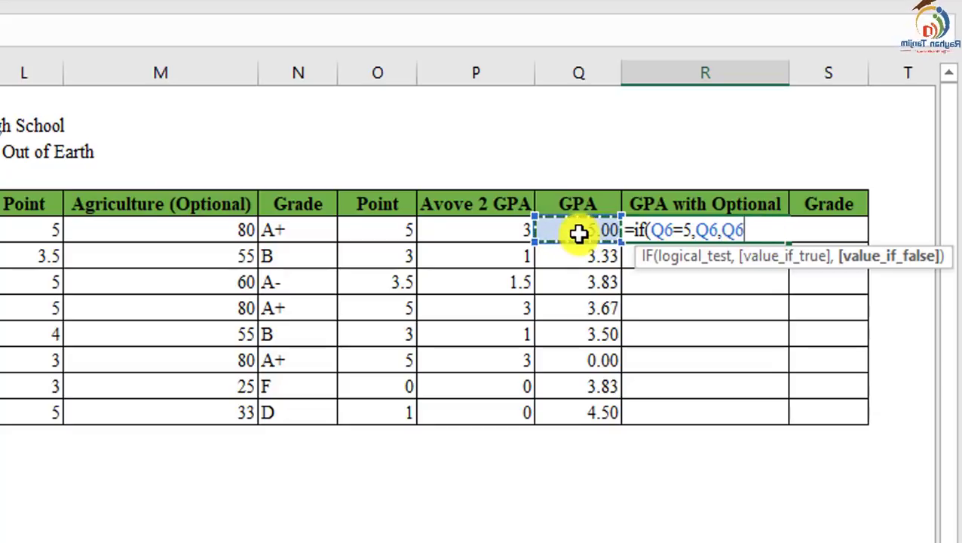
text(+)
click(578, 234)
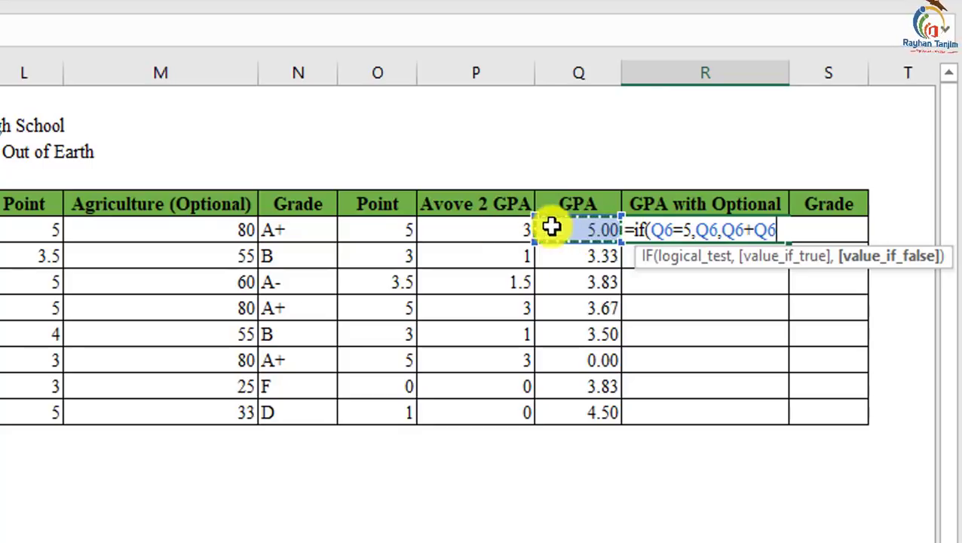
double_click(766, 230)
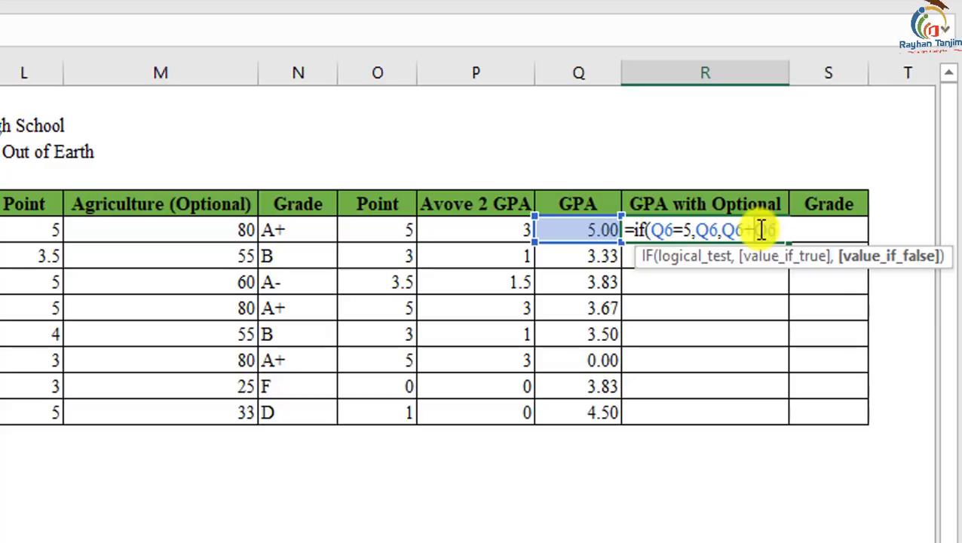
click(777, 230)
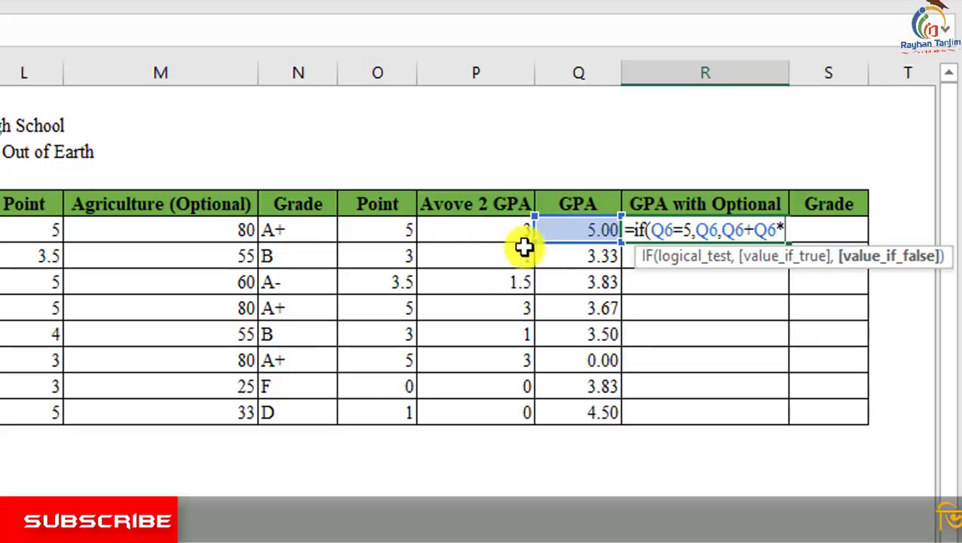
click(503, 226)
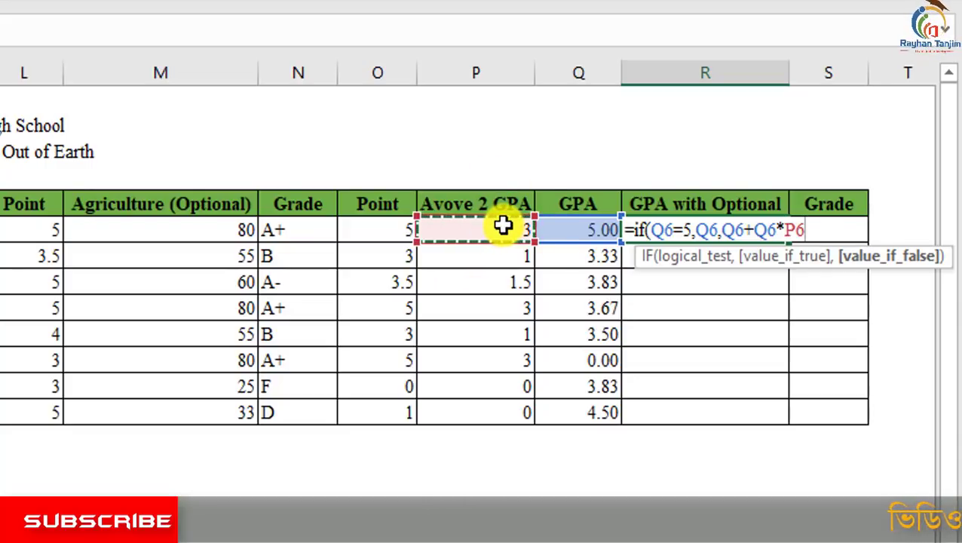
text(%)
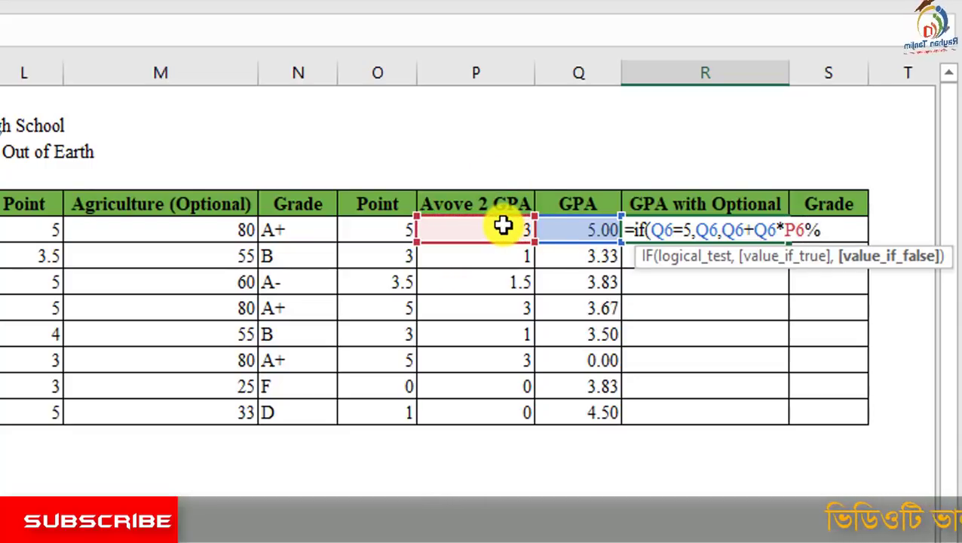
text())
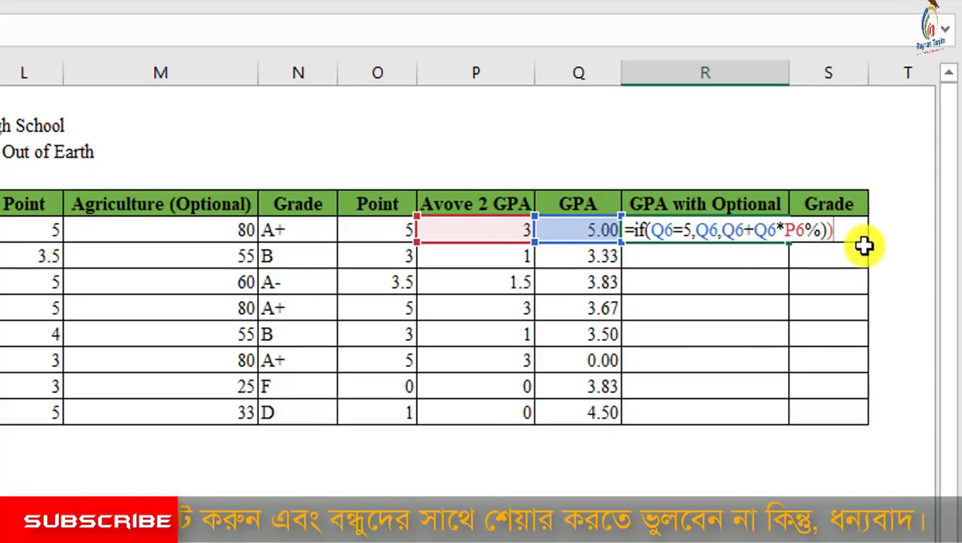
key(Return)
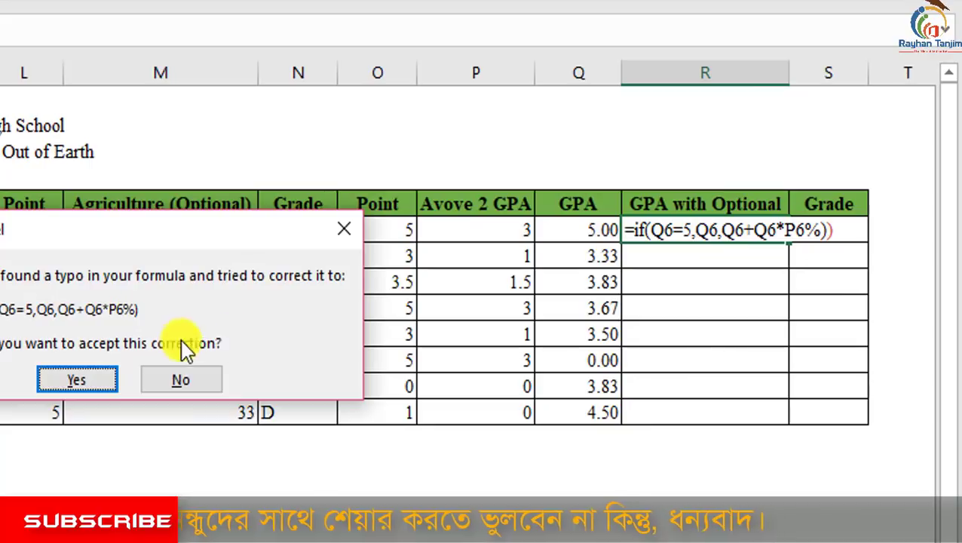
click(105, 379)
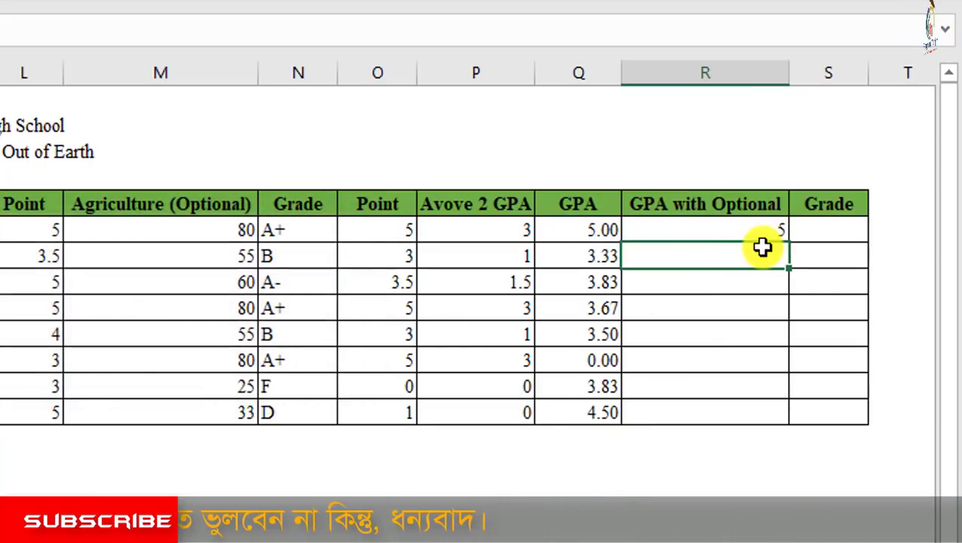
Copy the GPA with Optional formula from R6 down to R13 and select those values.
click(762, 229)
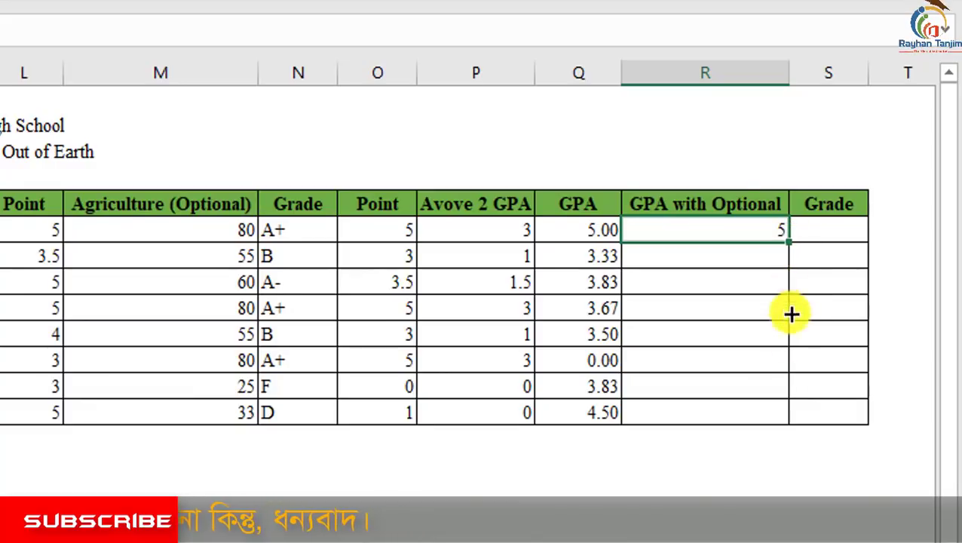
drag(789, 241, 789, 412)
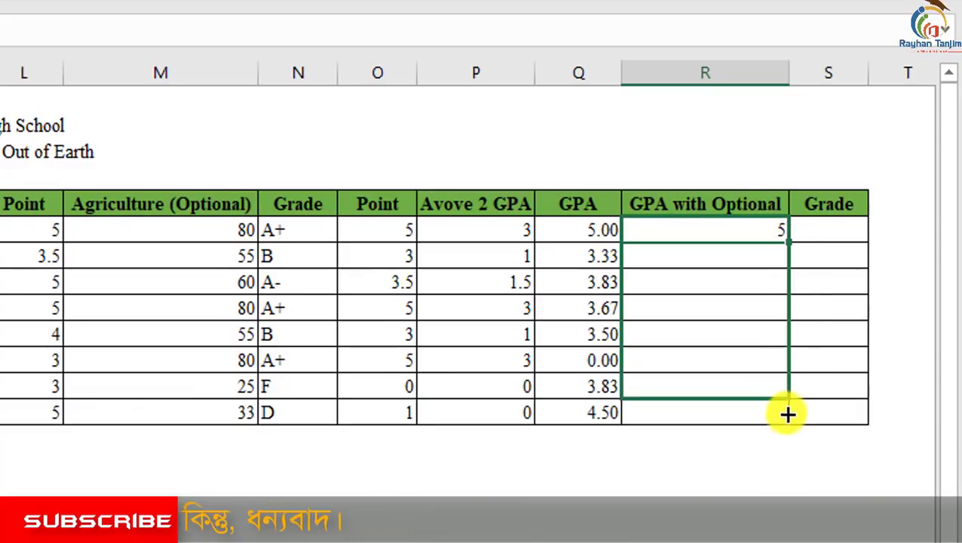
click(747, 259)
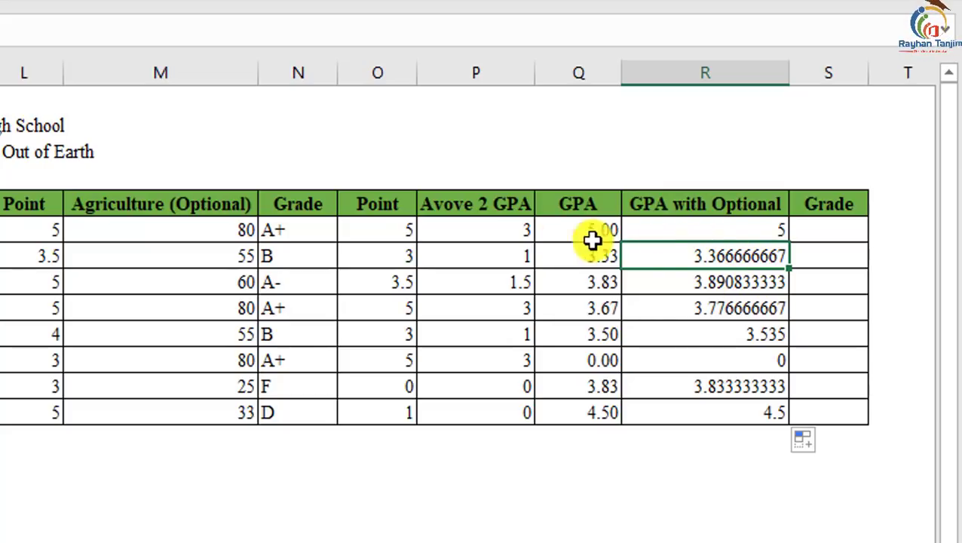
drag(736, 249, 733, 417)
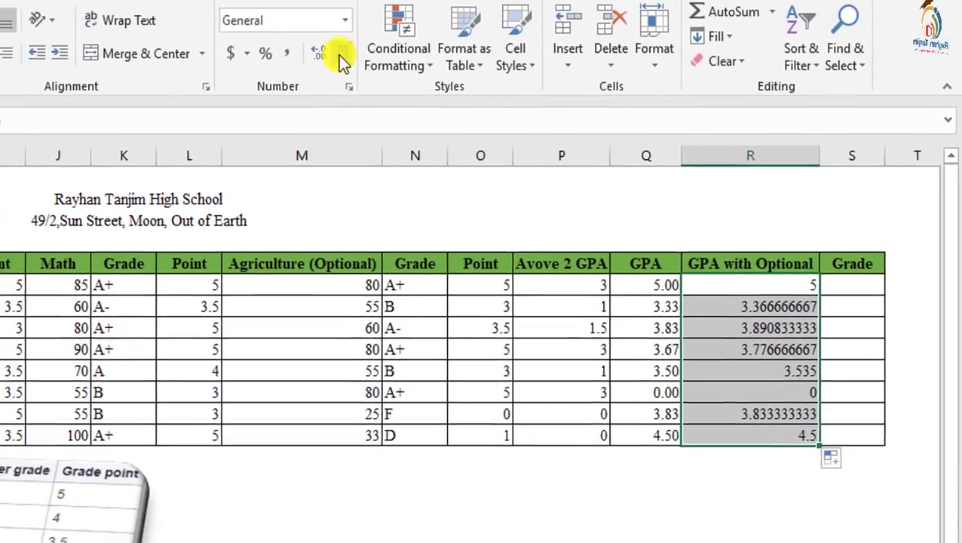
Format them to two decimals: 5.00, 3.37, 3.89, 3.78, 3.54, 0.00, 3.83, 4.50.
click(345, 58)
click(345, 58)
click(345, 58)
click(345, 58)
click(346, 58)
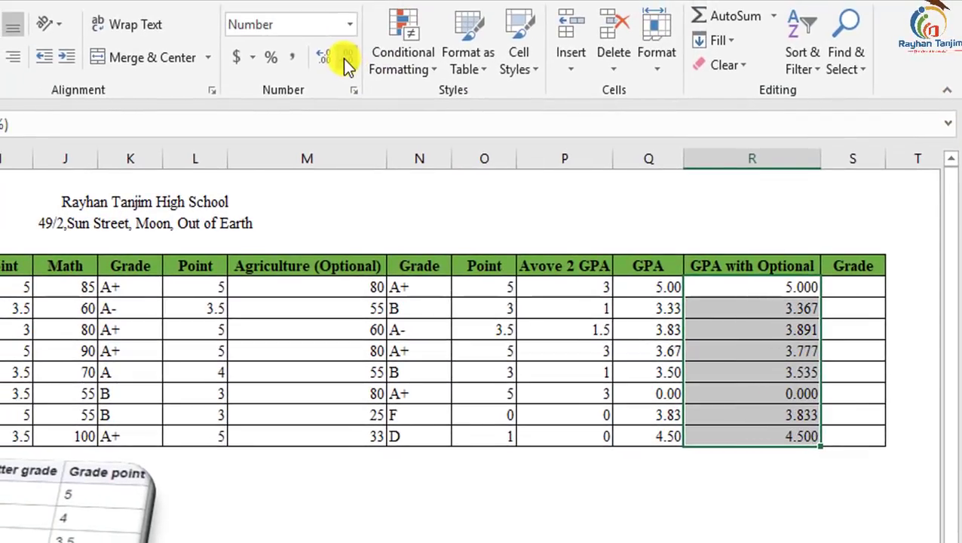
click(345, 58)
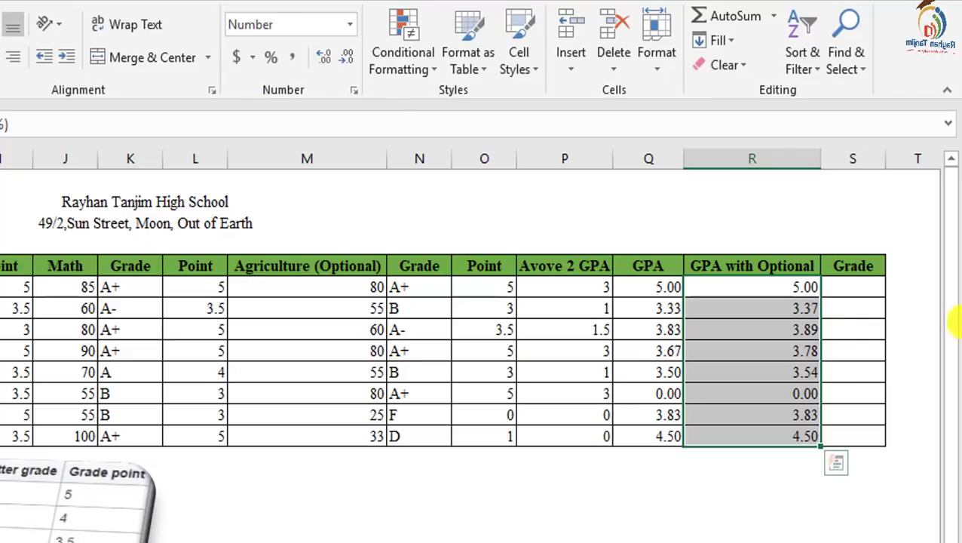
click(857, 289)
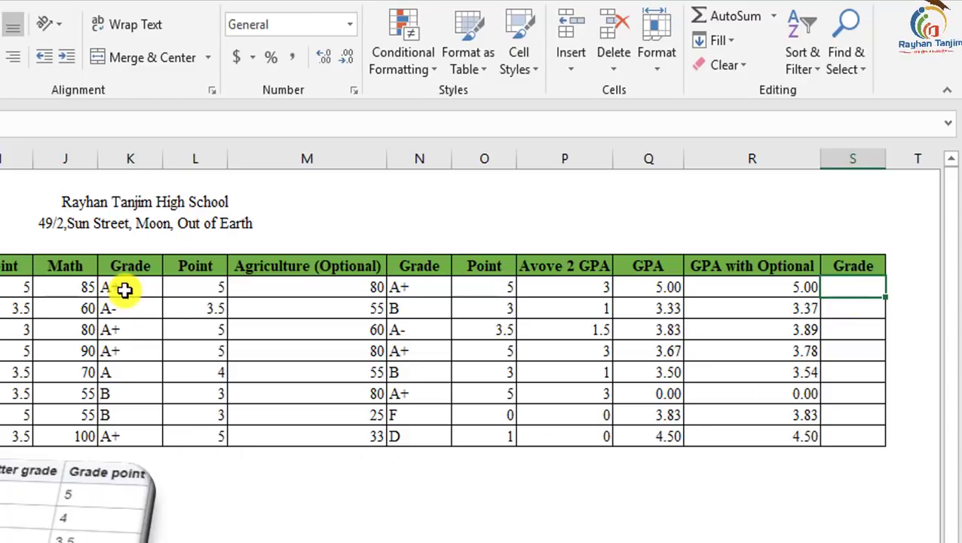
drag(129, 287, 129, 309)
drag(129, 401, 132, 437)
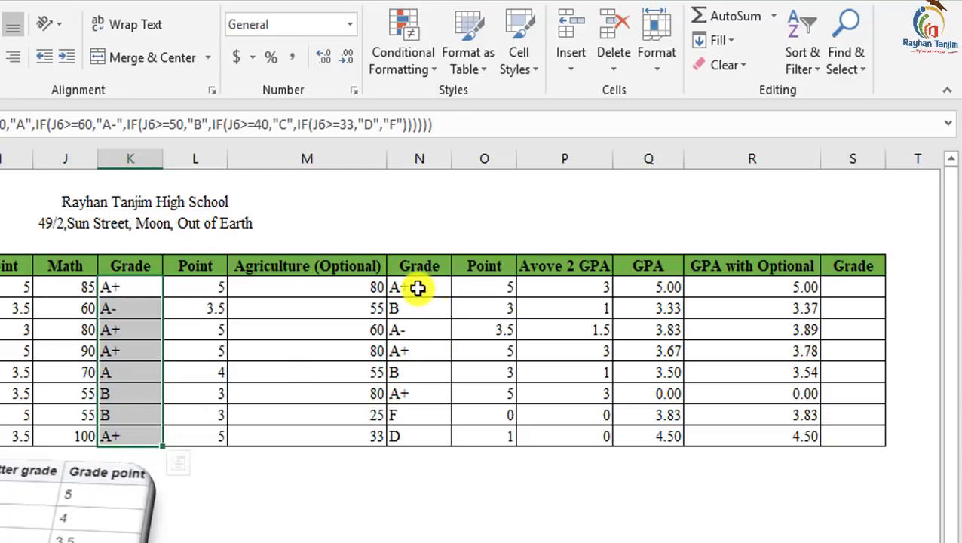
drag(419, 287, 418, 437)
drag(647, 287, 647, 371)
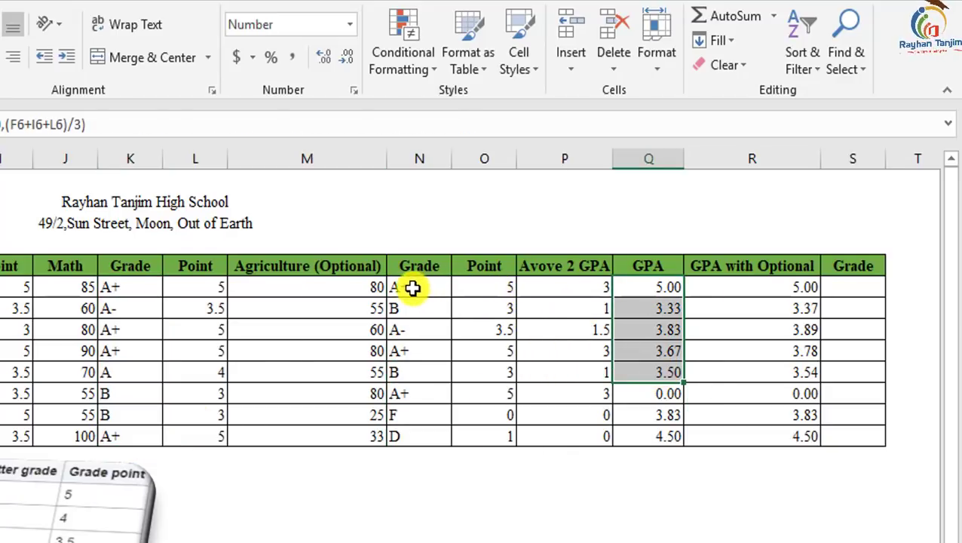
drag(412, 287, 431, 435)
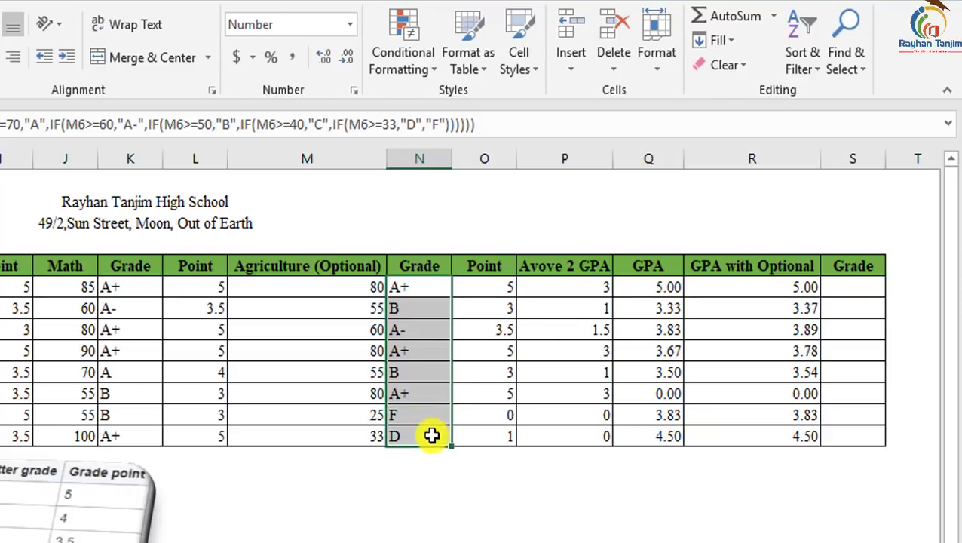
click(852, 288)
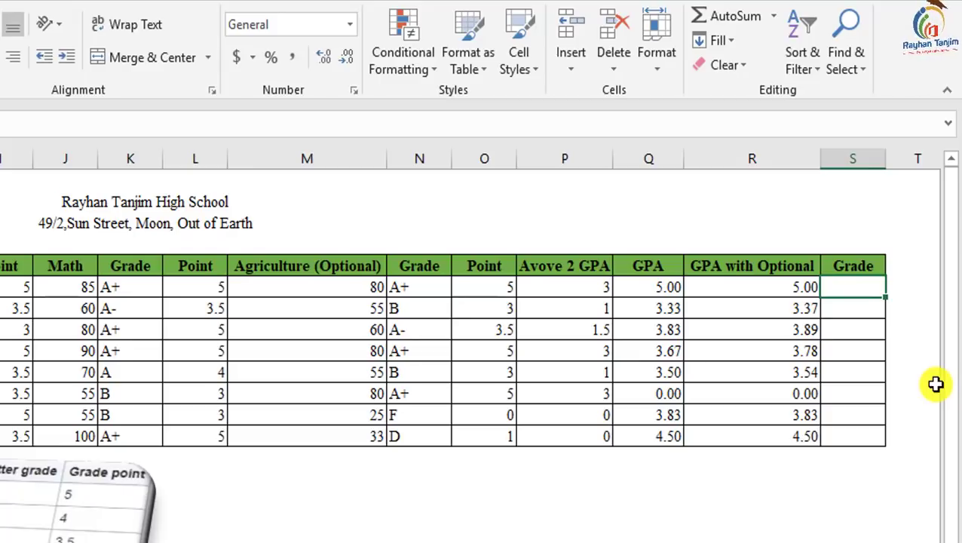
Start S6's grade formula with IF(R6>=5,"A+", and paste extra copies of that clause.
text(=)
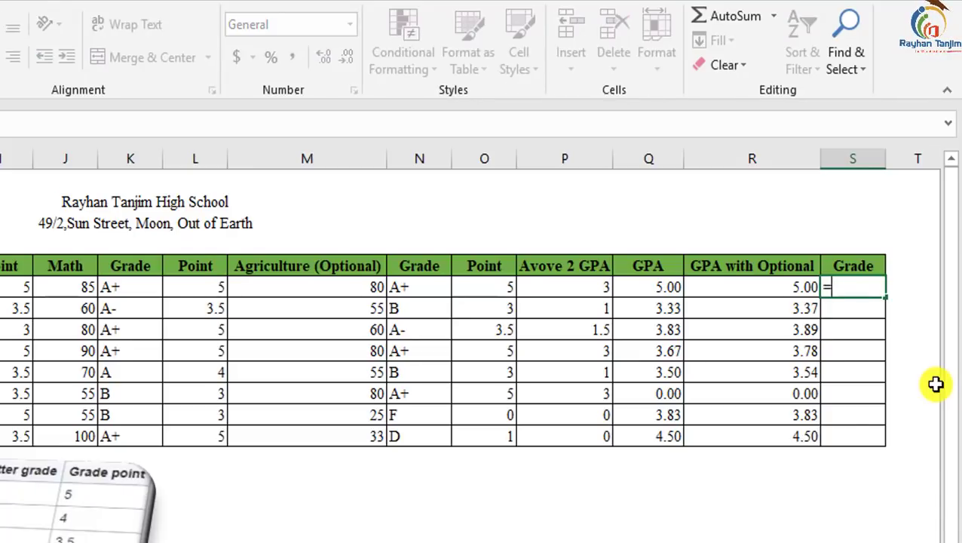
text(if()
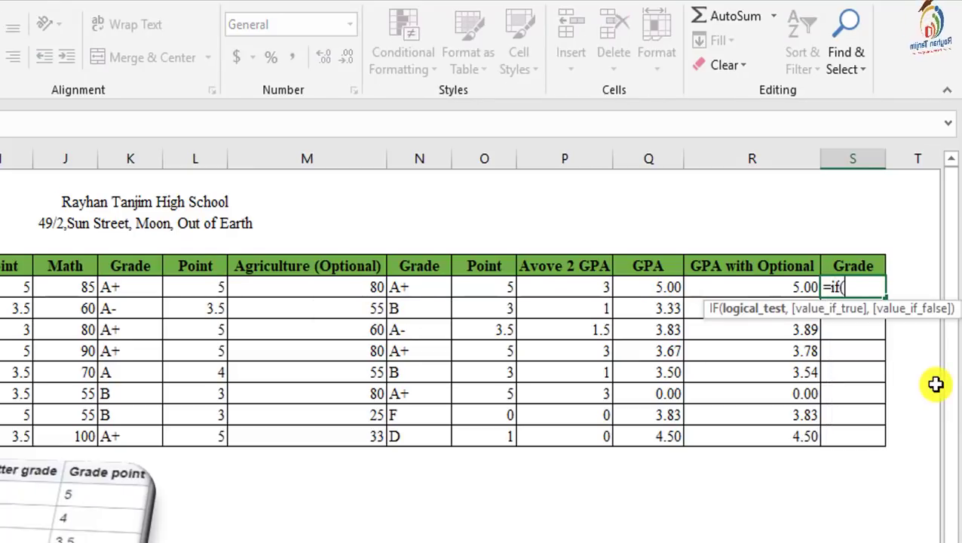
click(762, 288)
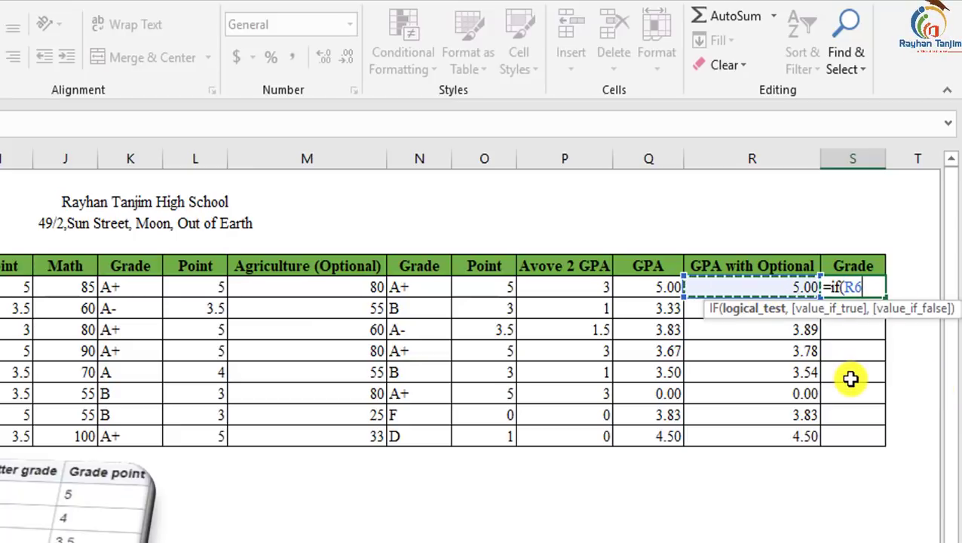
text(>=5)
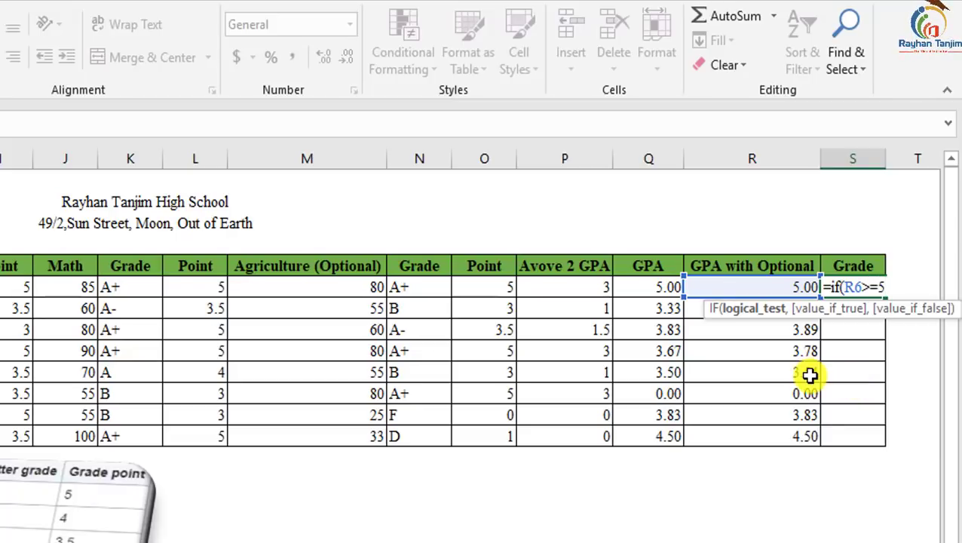
text(,"A+)
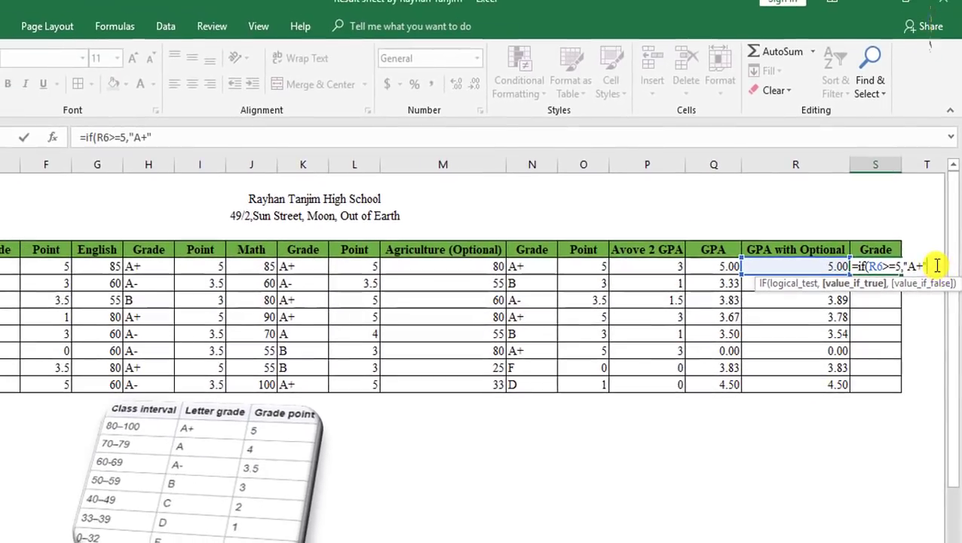
drag(920, 280, 850, 281)
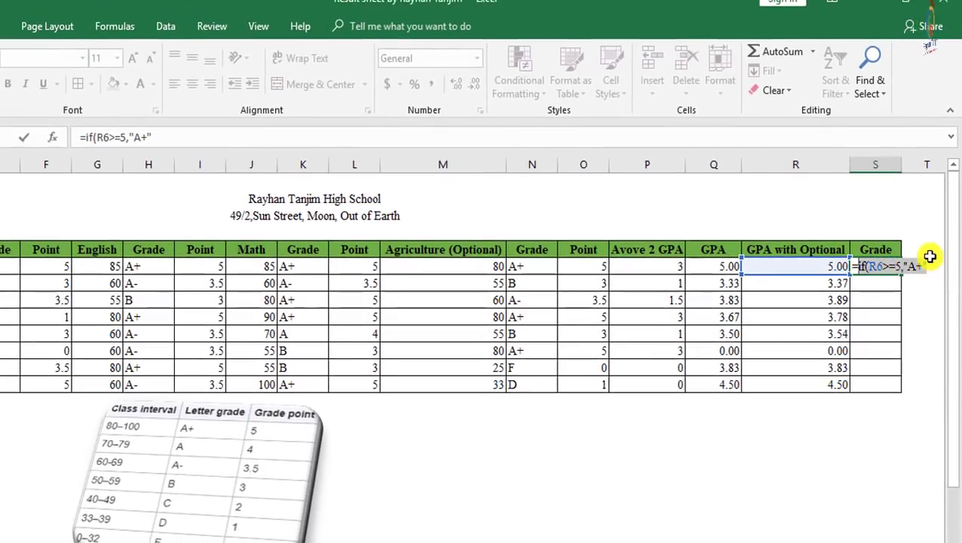
click(242, 140)
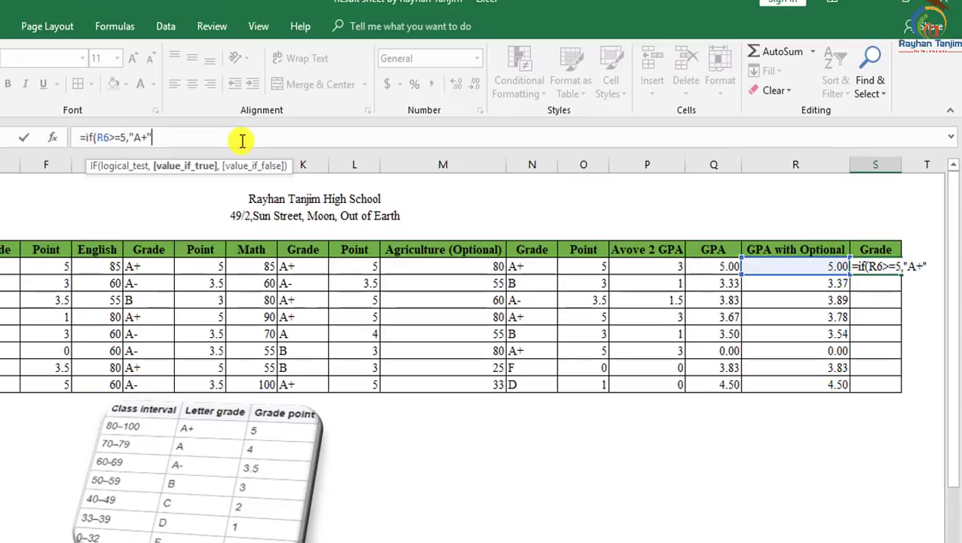
key(ctrl+v)
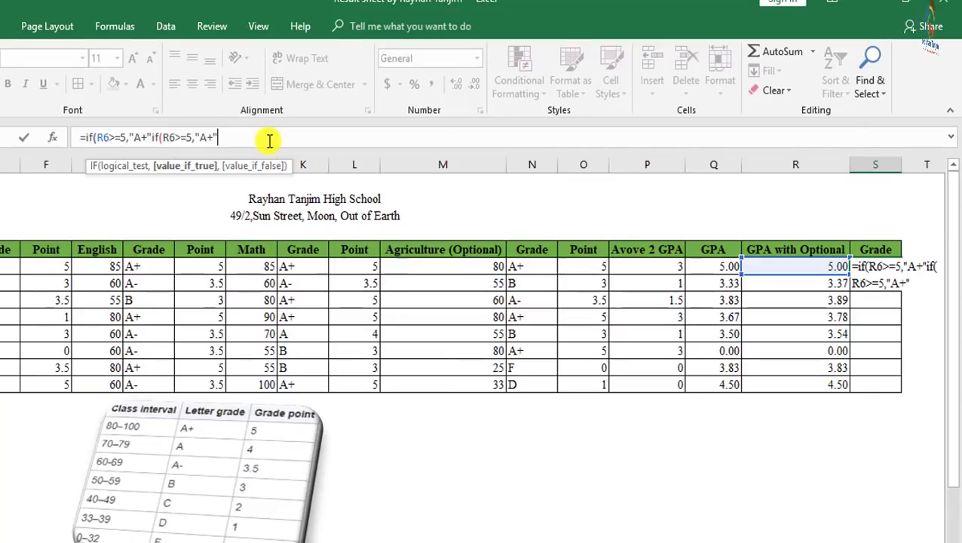
click(150, 137)
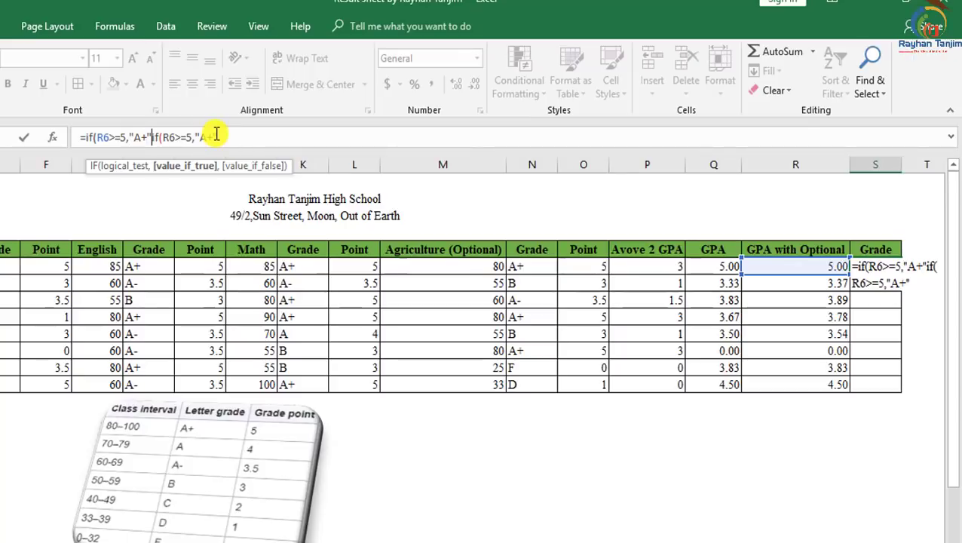
text(,)
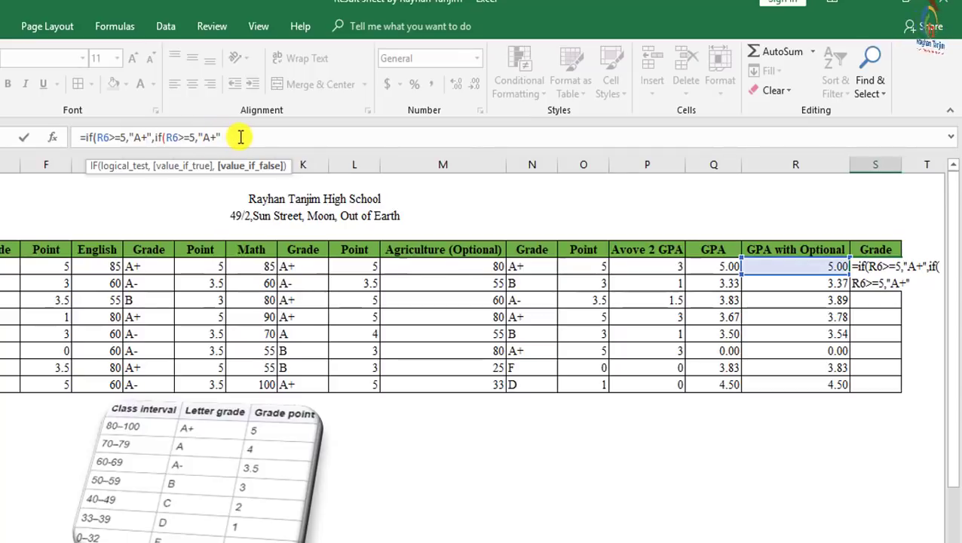
click(246, 136)
text(,)
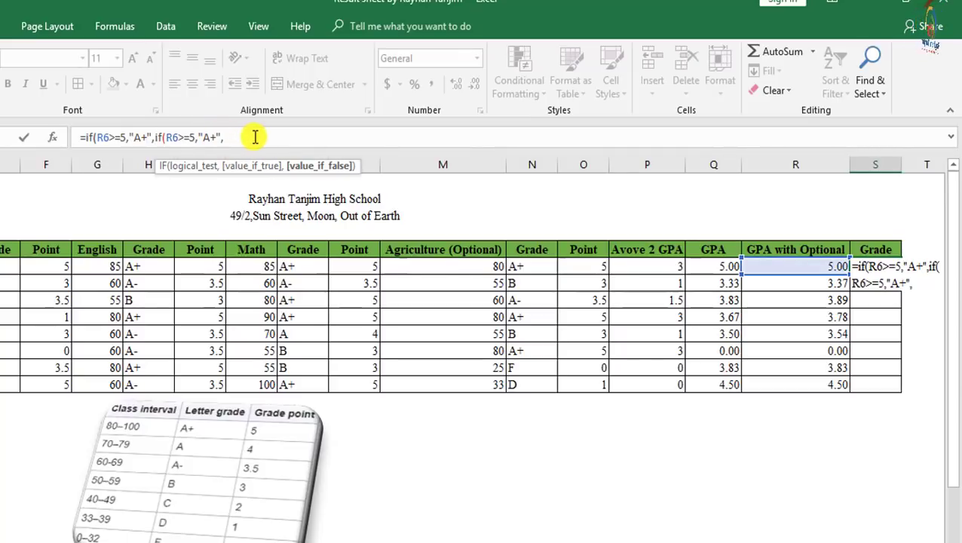
text(if(R6>=5,"A+",)
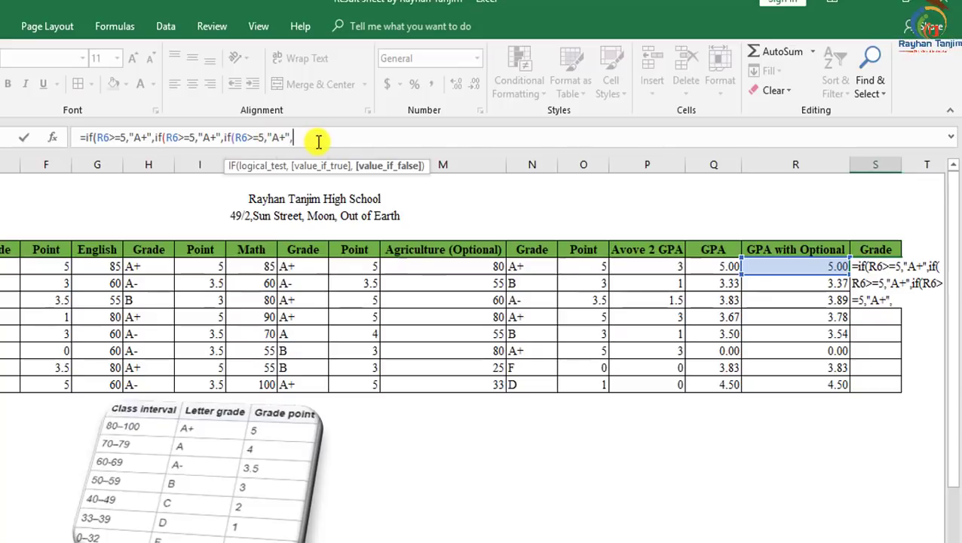
text(if(R6>=5,"A+")
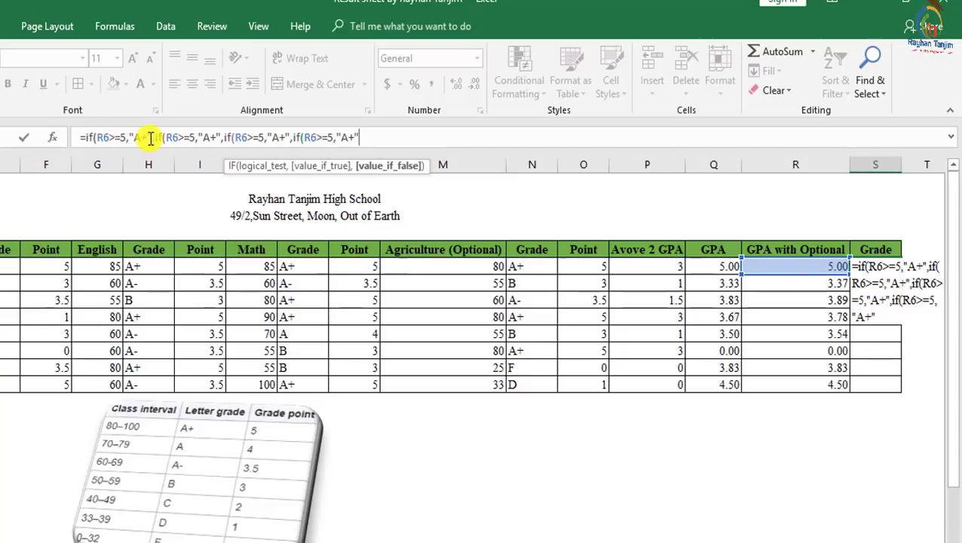
Edit the copied clauses into R6>=4 "A", R6>=3.5 "A-" and R6>=3 "B".
click(190, 138)
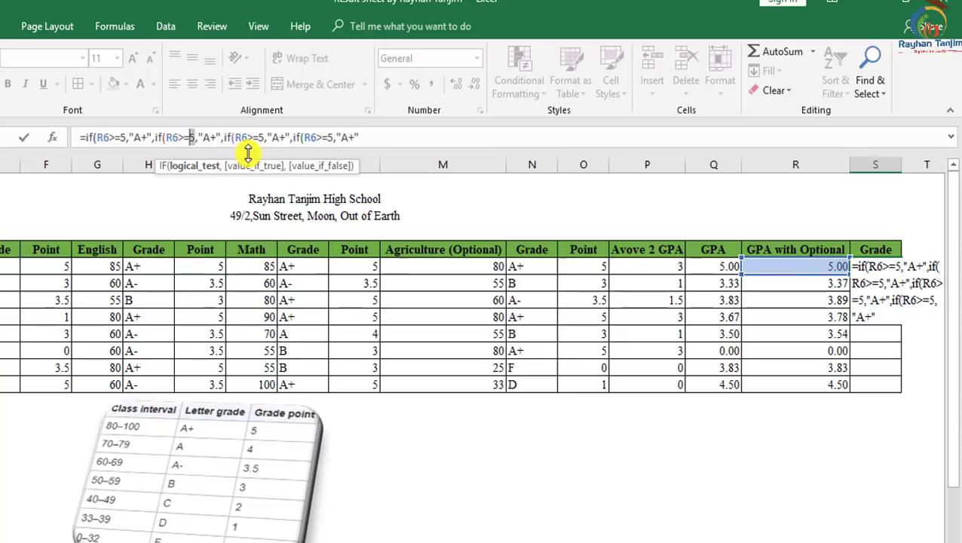
click(212, 137)
key(BackSpace)
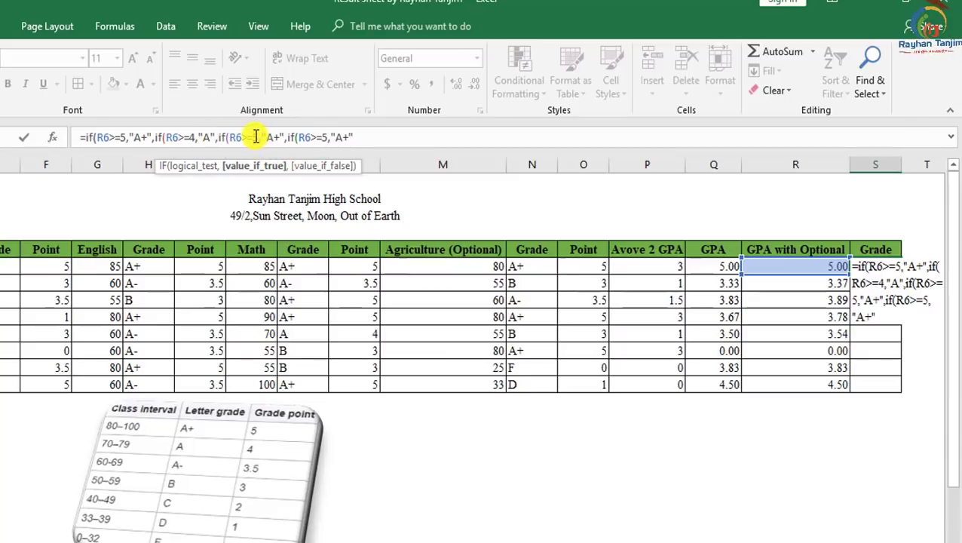
click(256, 137)
key(BackSpace)
text(3.5)
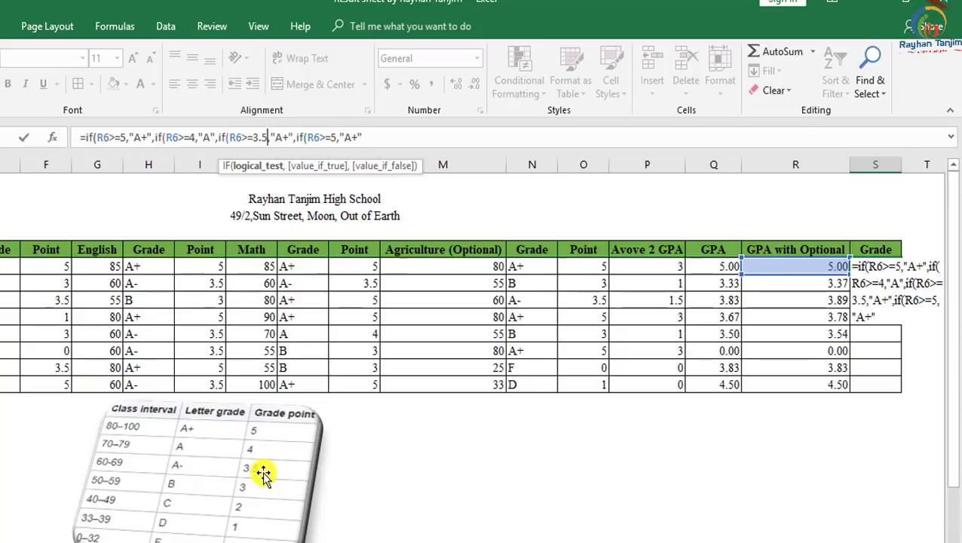
click(285, 138)
key(BackSpace)
text(-)
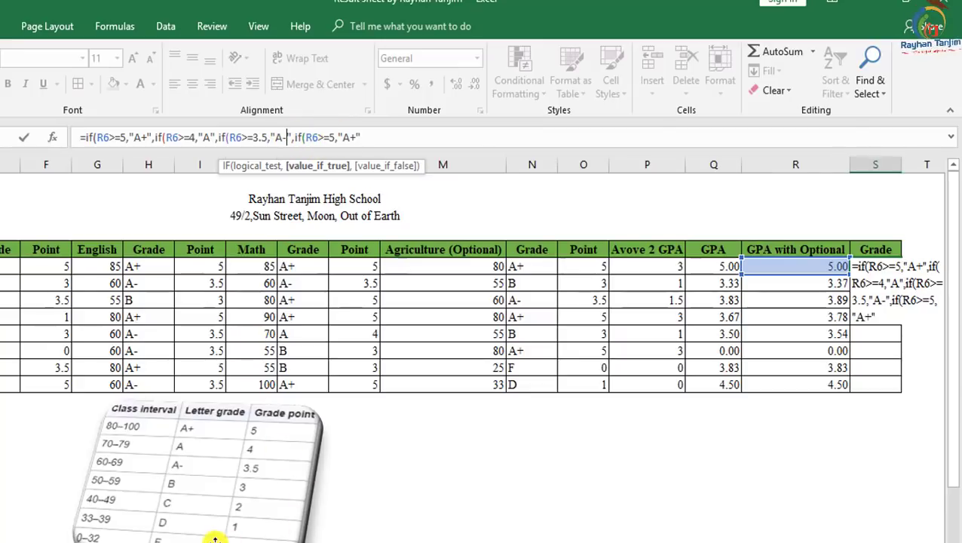
click(332, 137)
text(3)
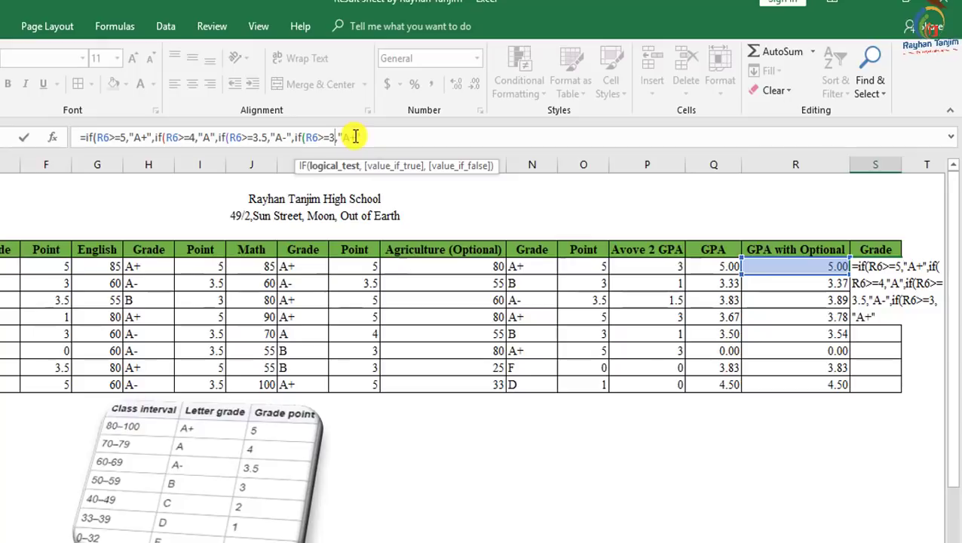
double_click(346, 137)
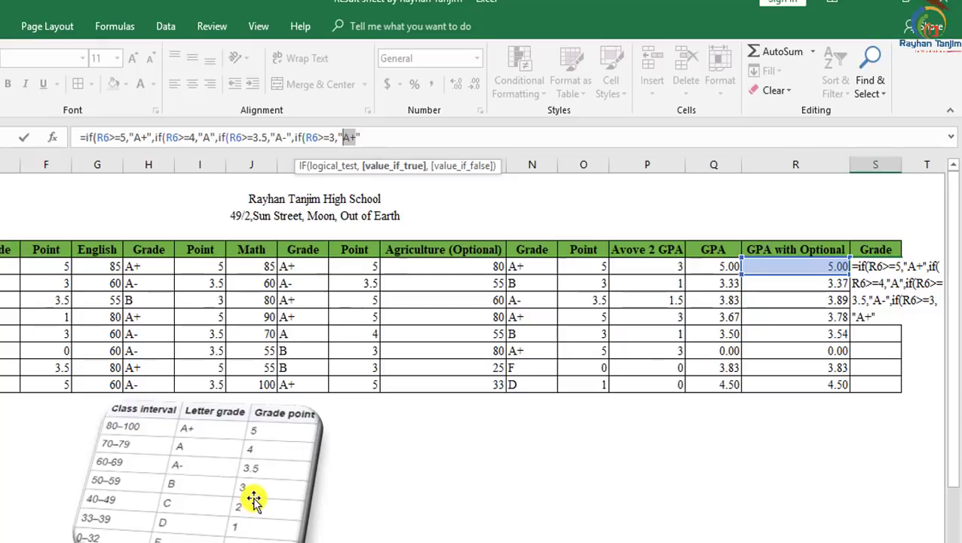
text(B")
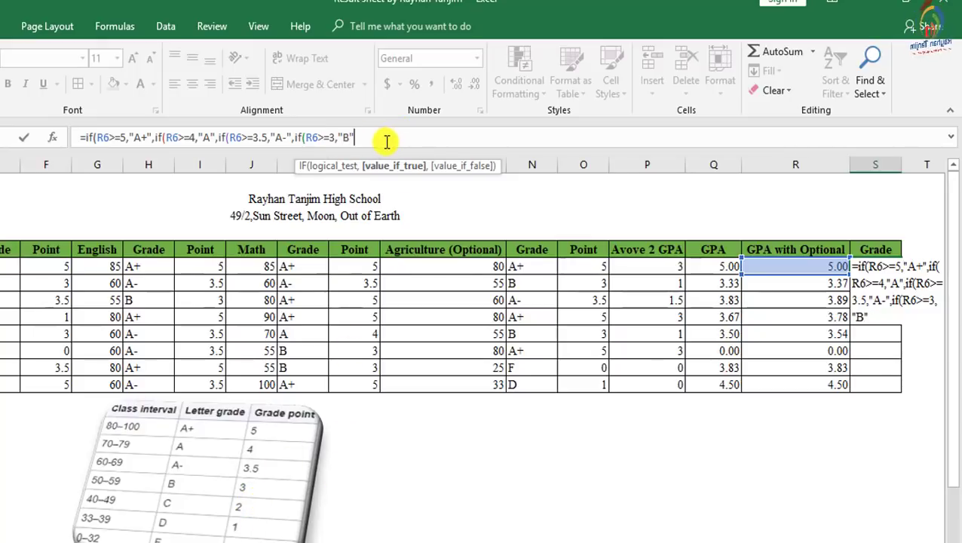
text(,)
Add a pasted clause edited to R6>=2 returning "C".
key(ctrl+v)
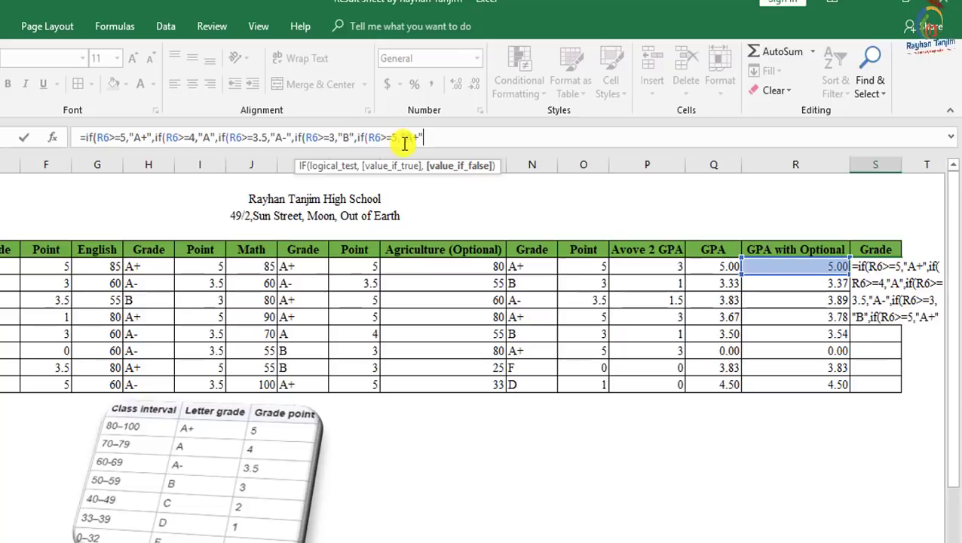
text(,)
key(ctrl+v)
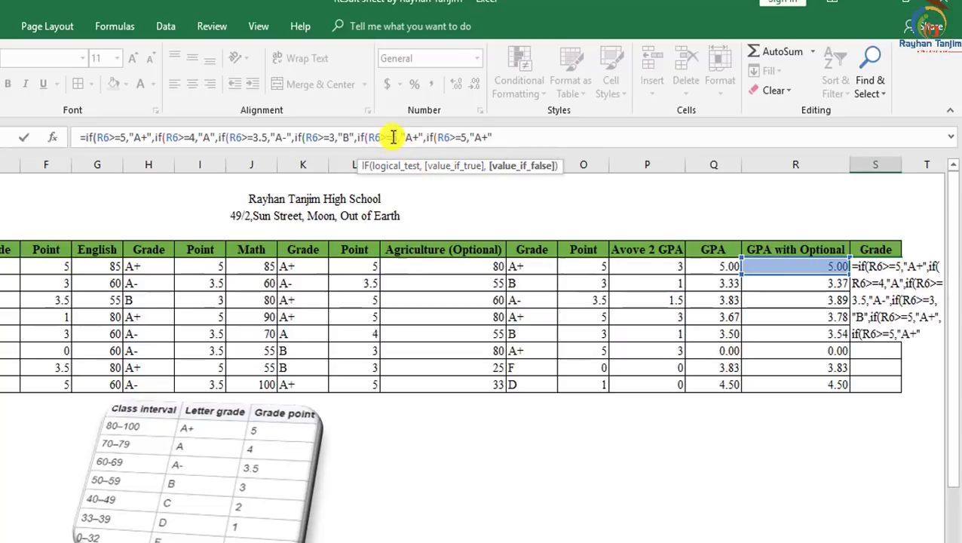
click(392, 138)
text(2)
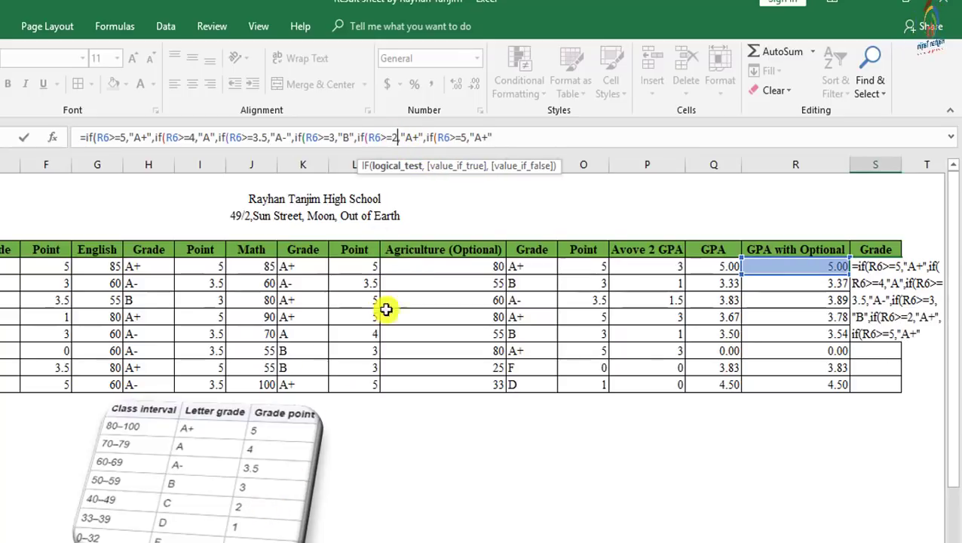
key(Delete)
text(2)
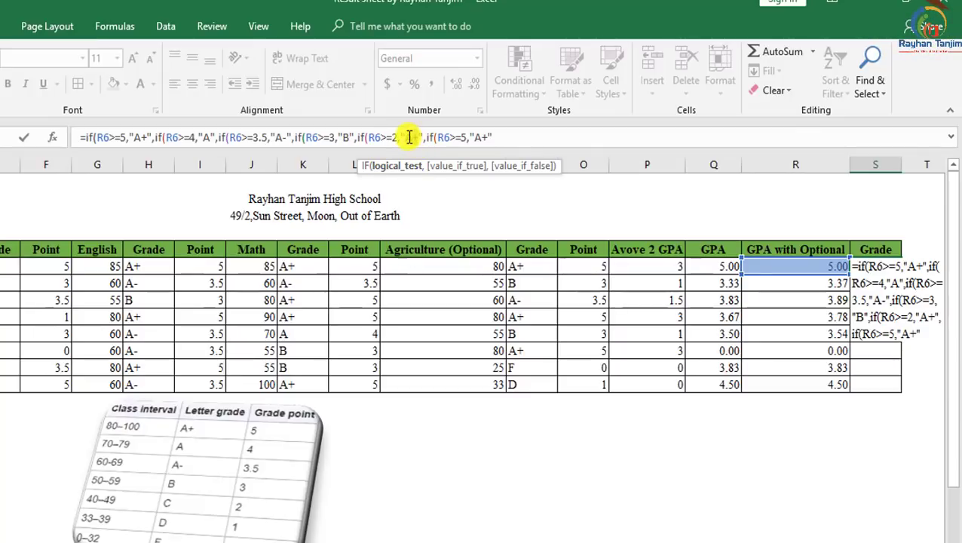
double_click(409, 137)
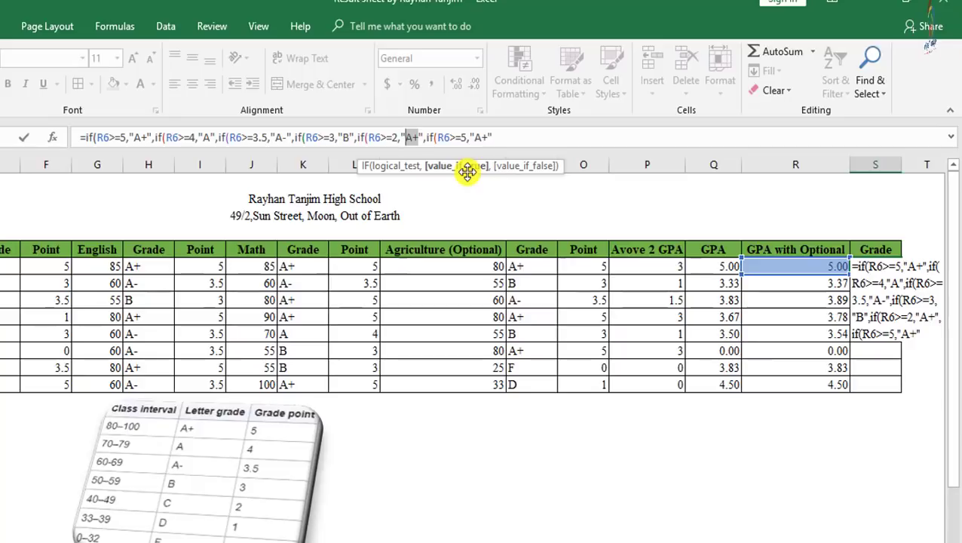
text(1)
key(BackSpace)
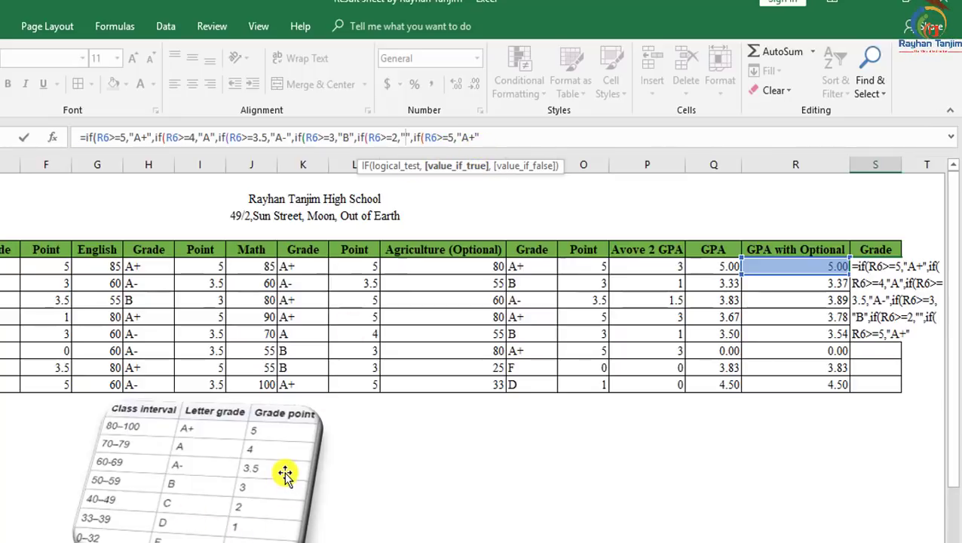
text(C)
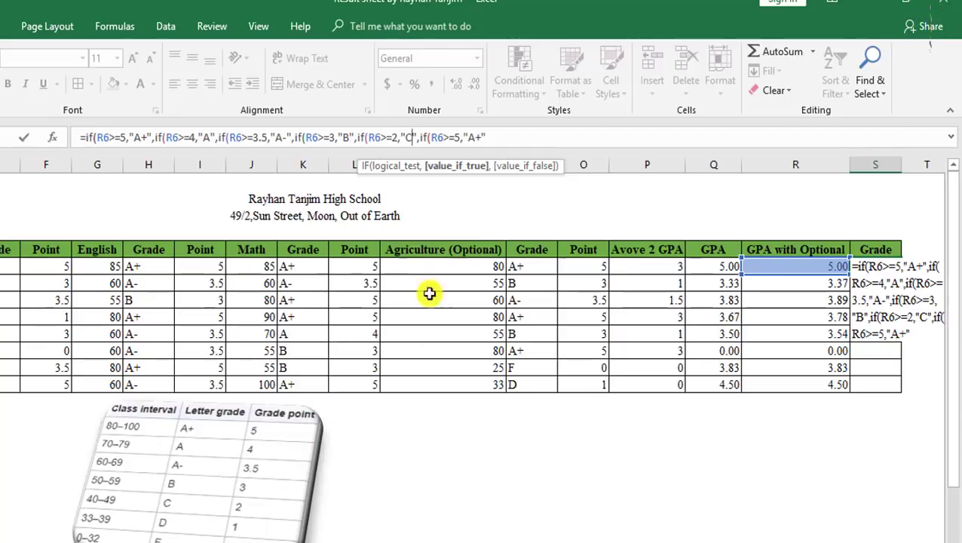
Finish with R6>=1 returning "D", otherwise "F", and close the brackets.
click(456, 136)
text(1)
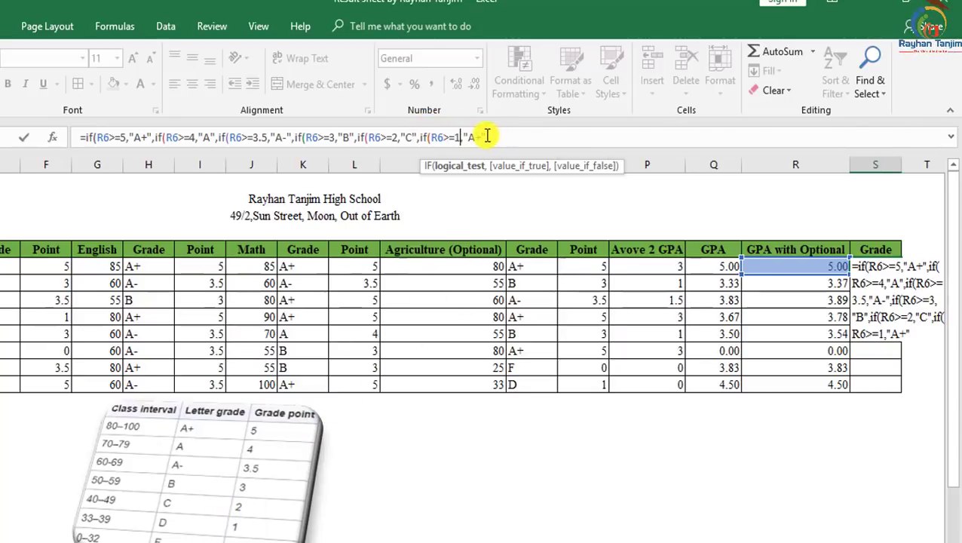
drag(482, 136, 468, 137)
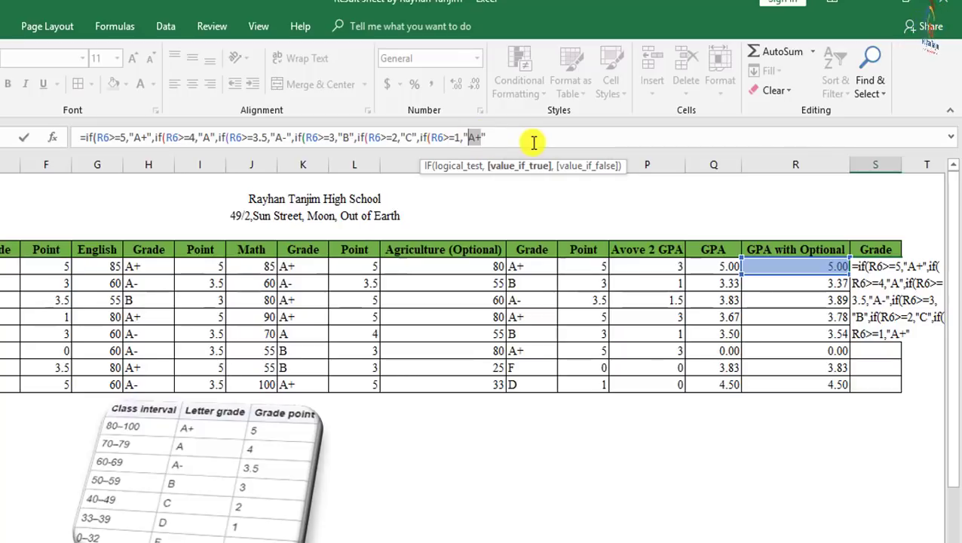
text(D")
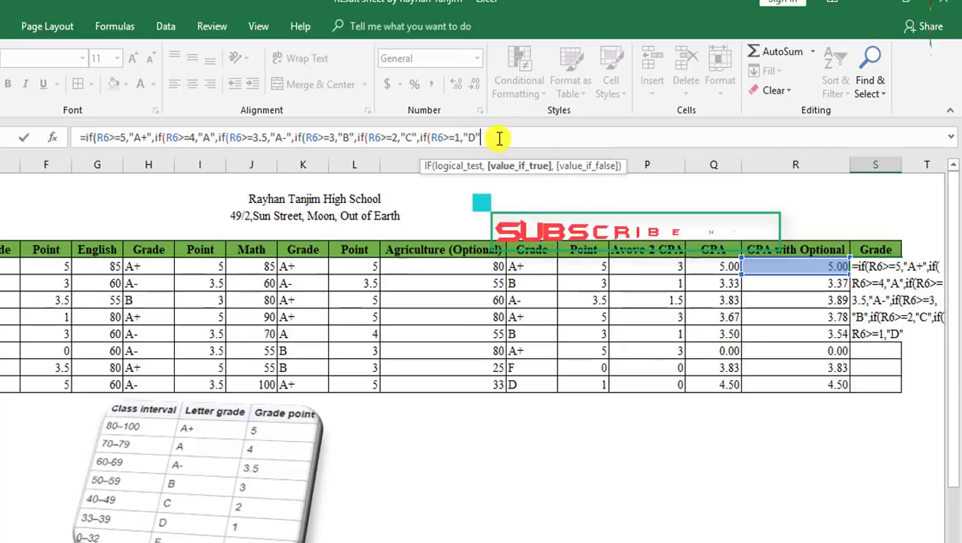
text(,)
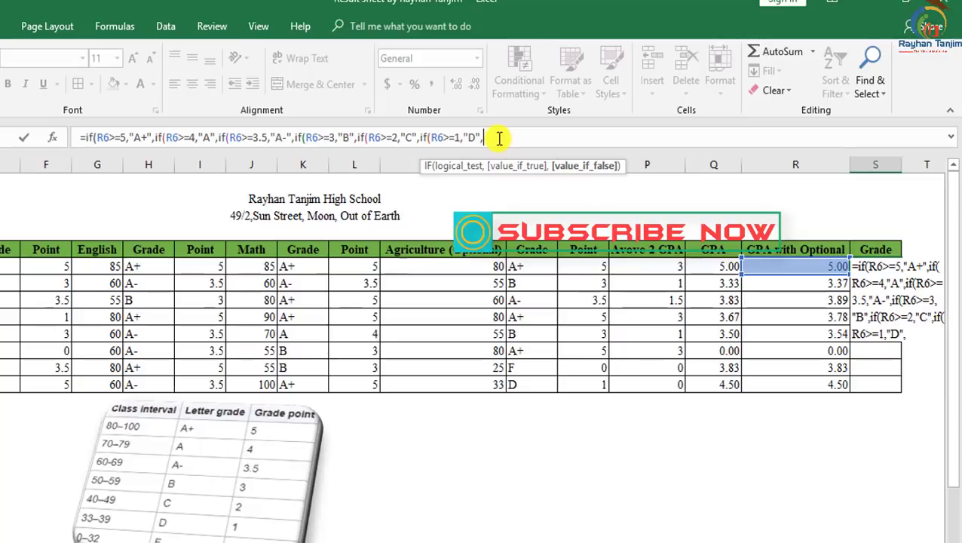
text("F)
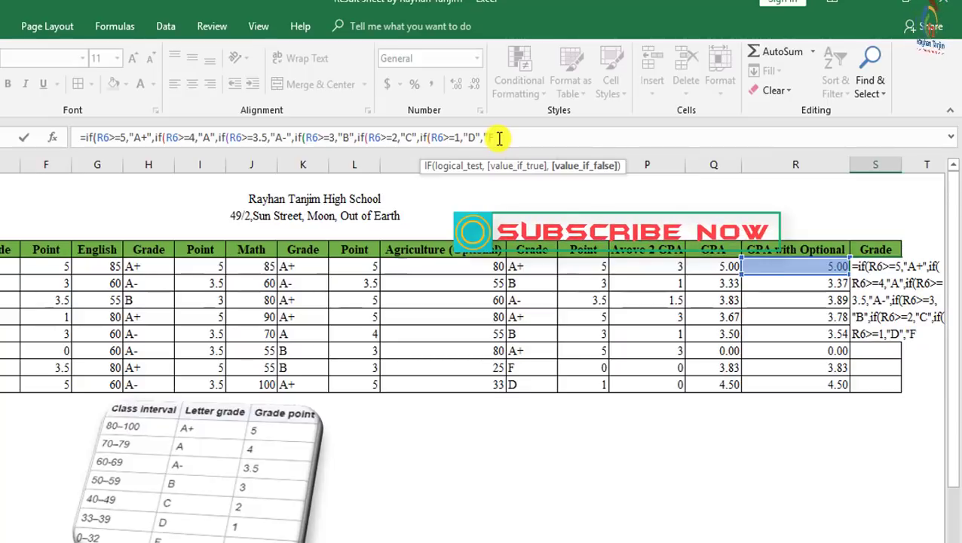
text("))
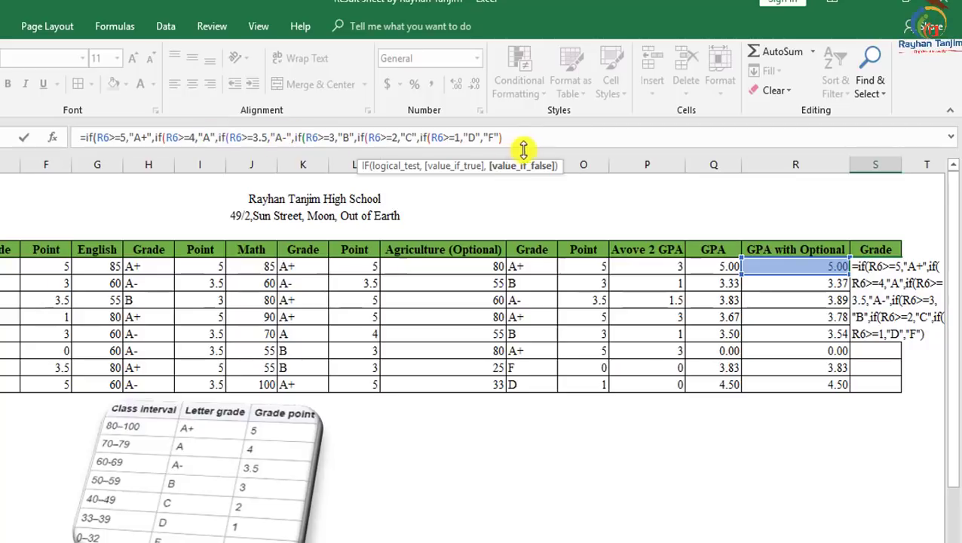
Finish the nested IF grade formula with the closing ))) and accept Excel's correction, giving S6 an A+.
key(Return)
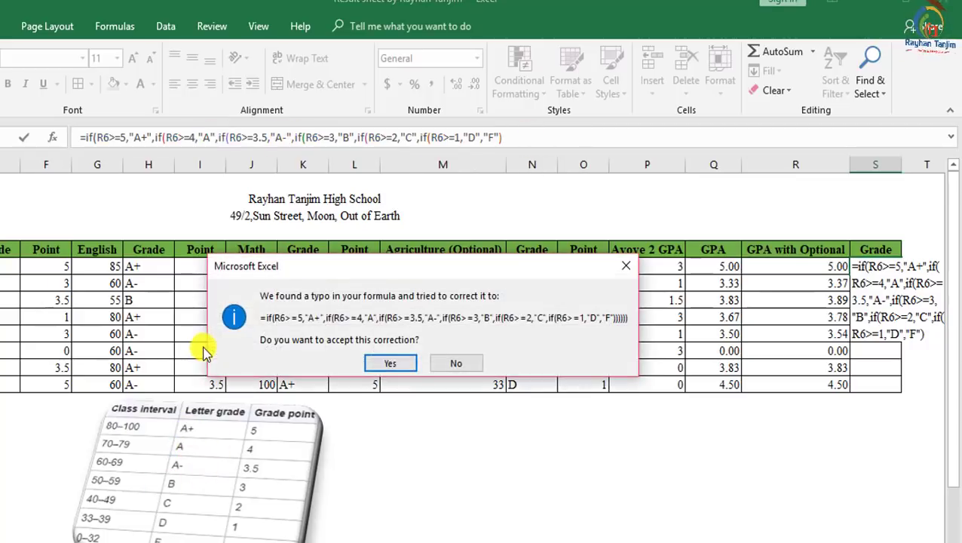
key(n)
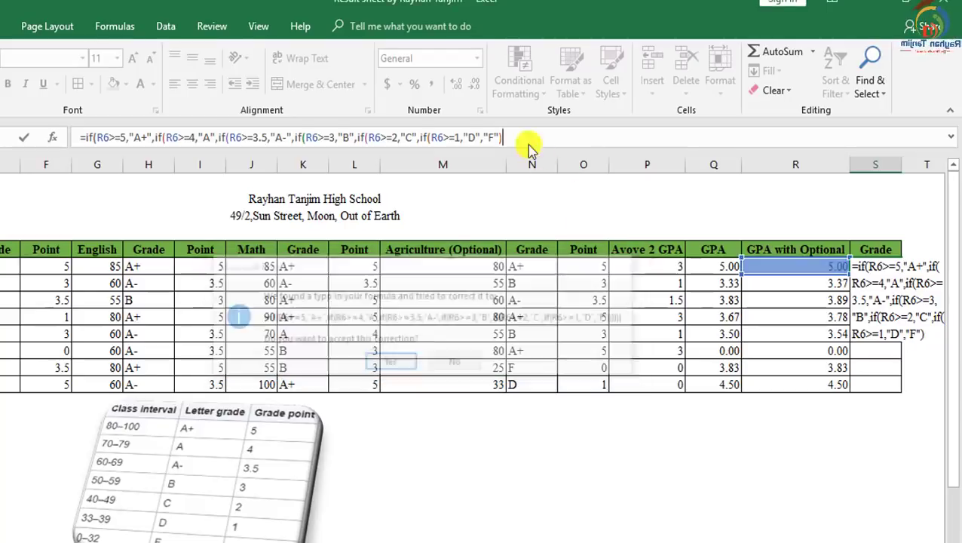
click(421, 348)
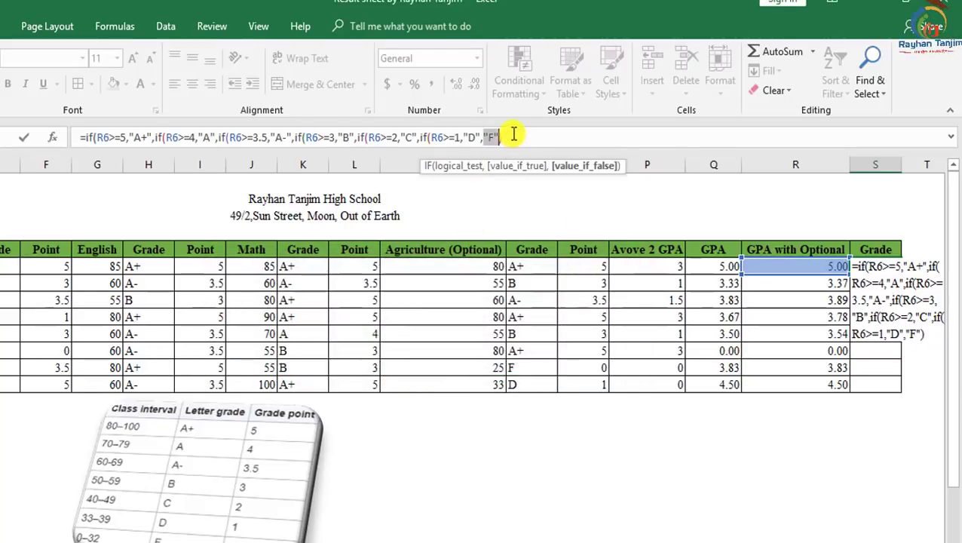
text()))
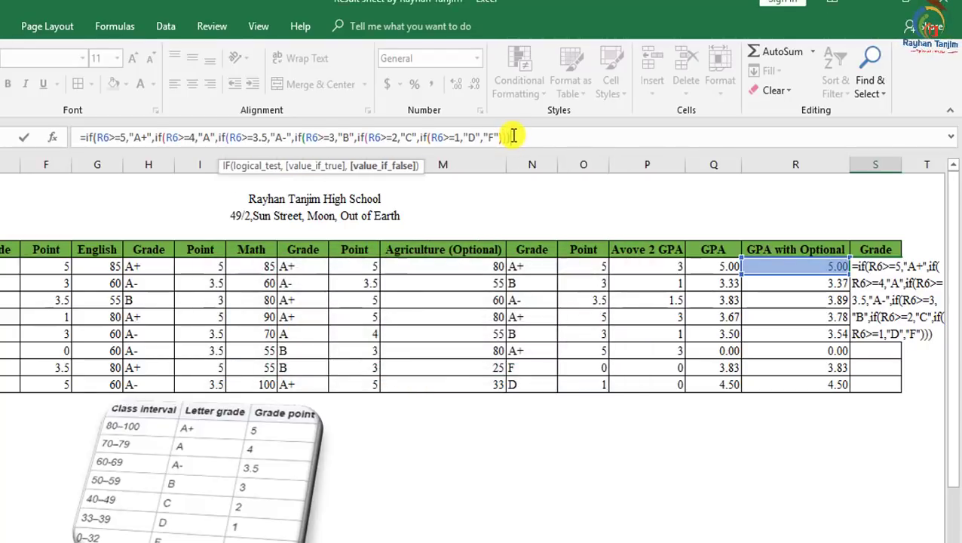
text())
key(Return)
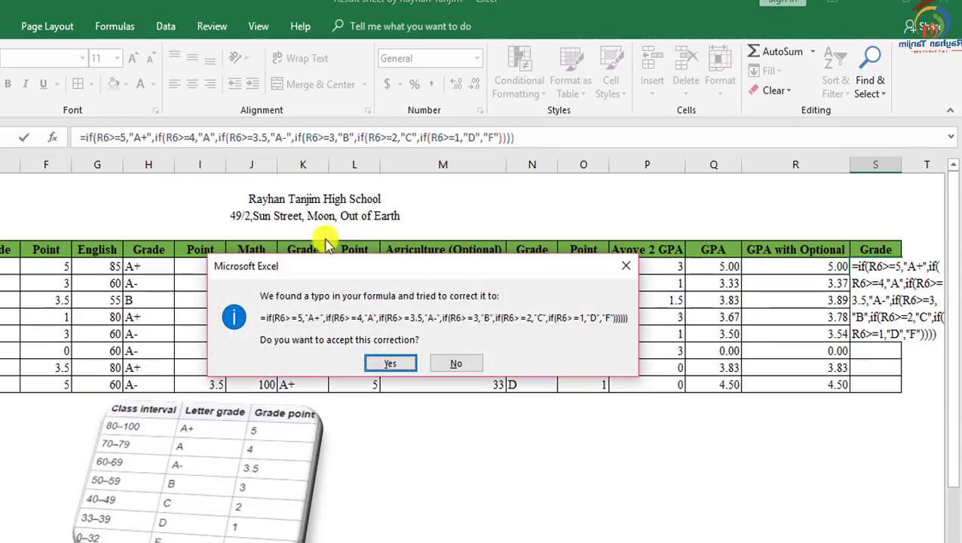
click(384, 365)
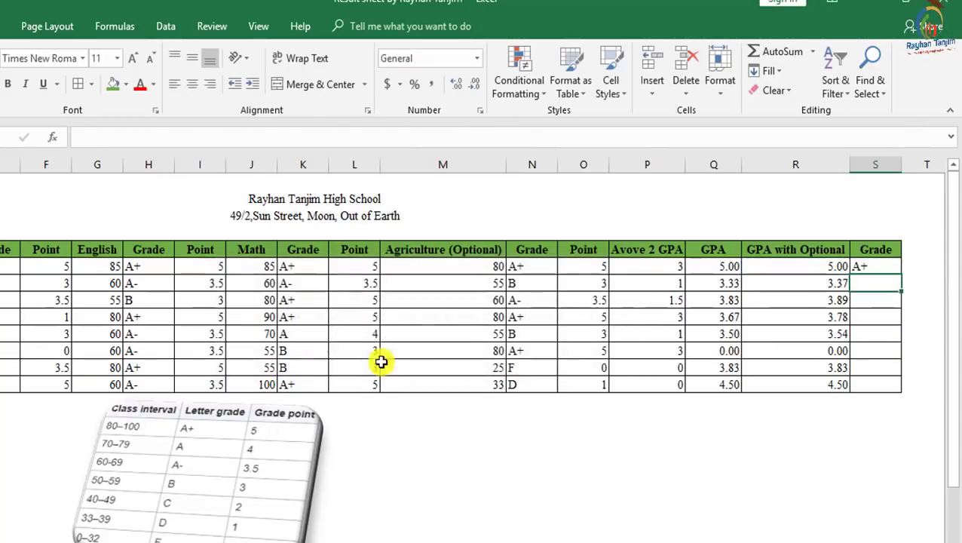
click(883, 267)
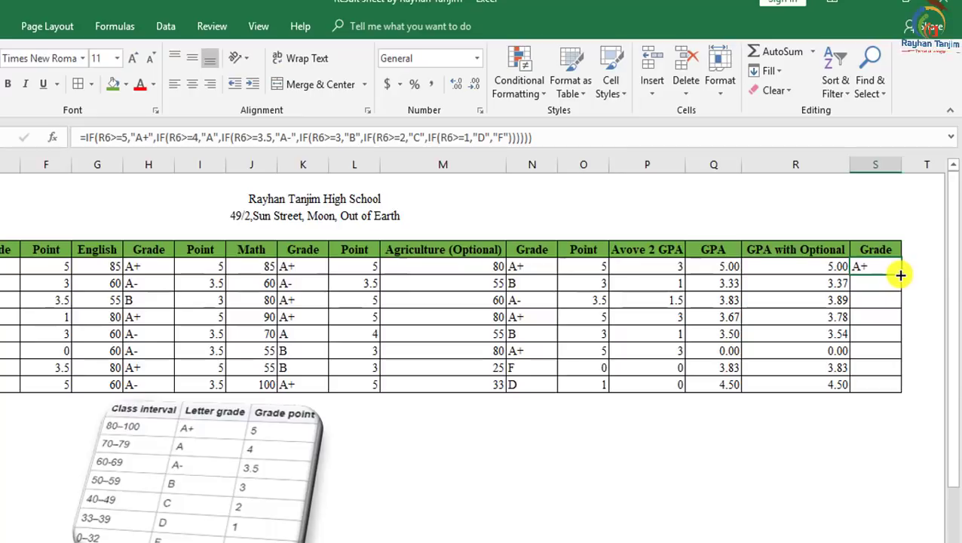
Copy the grade formula from S6 down to S13 and verify the copied formulas in S7, S11, S12 and S13.
double_click(901, 274)
click(875, 283)
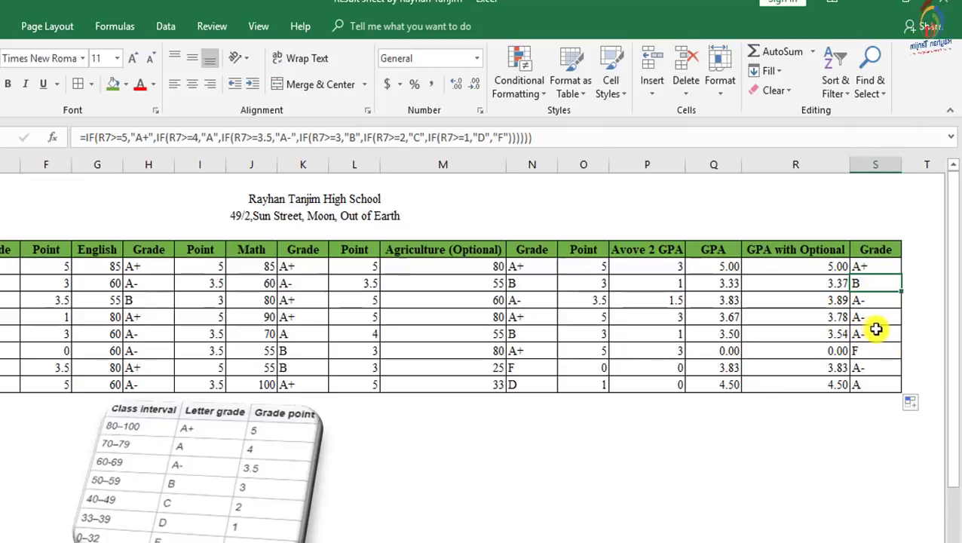
click(868, 353)
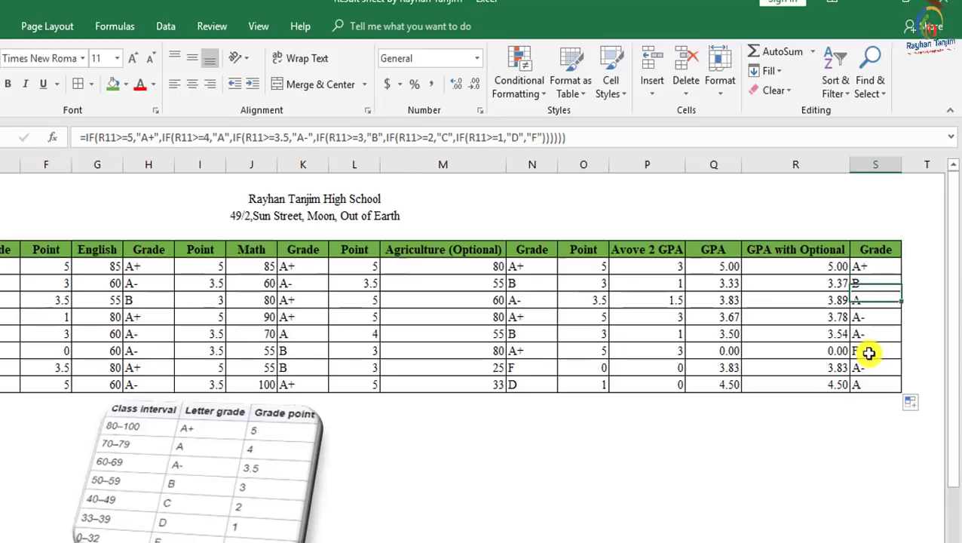
click(877, 368)
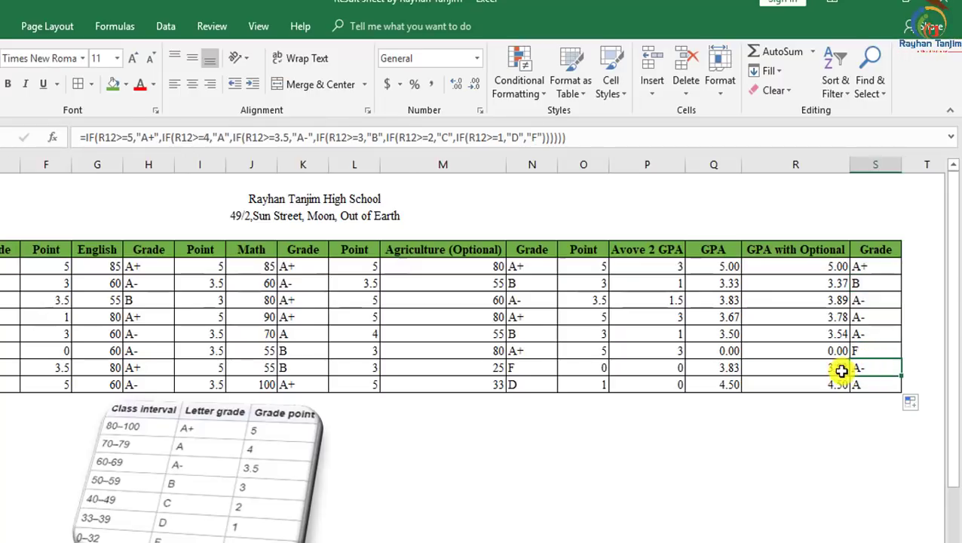
click(885, 386)
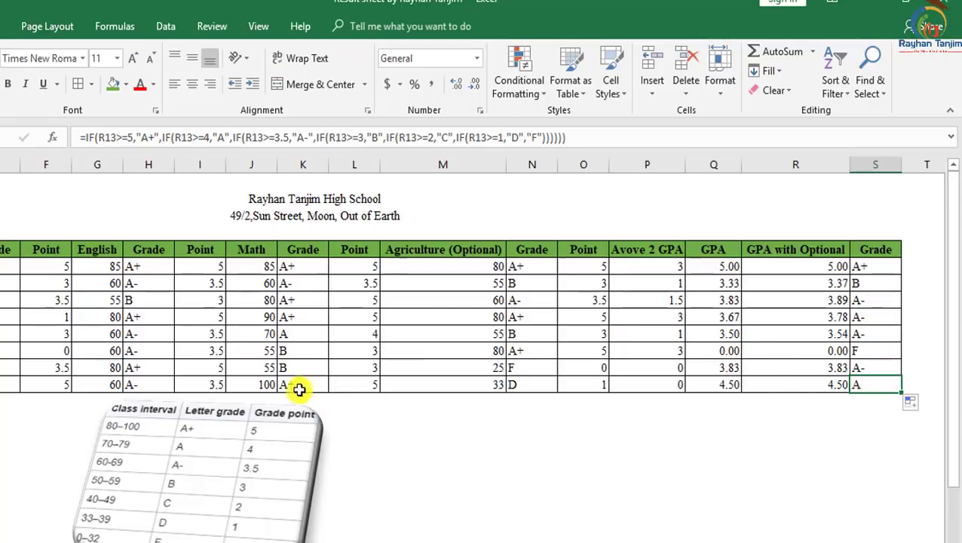
Enter 33 for the last student's English and Bangla marks, then confirm the GPA is 2.33 and the grade is C.
click(107, 387)
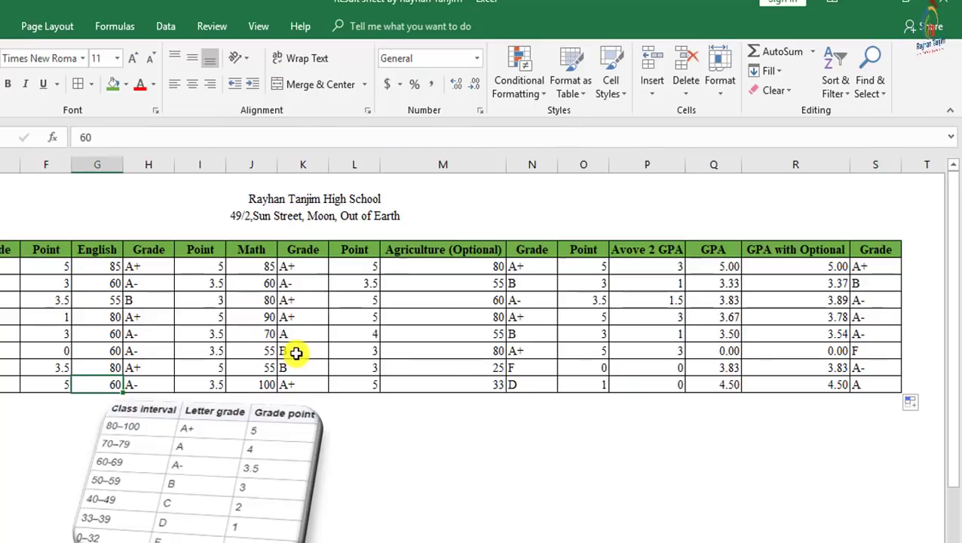
text(33)
key(Return)
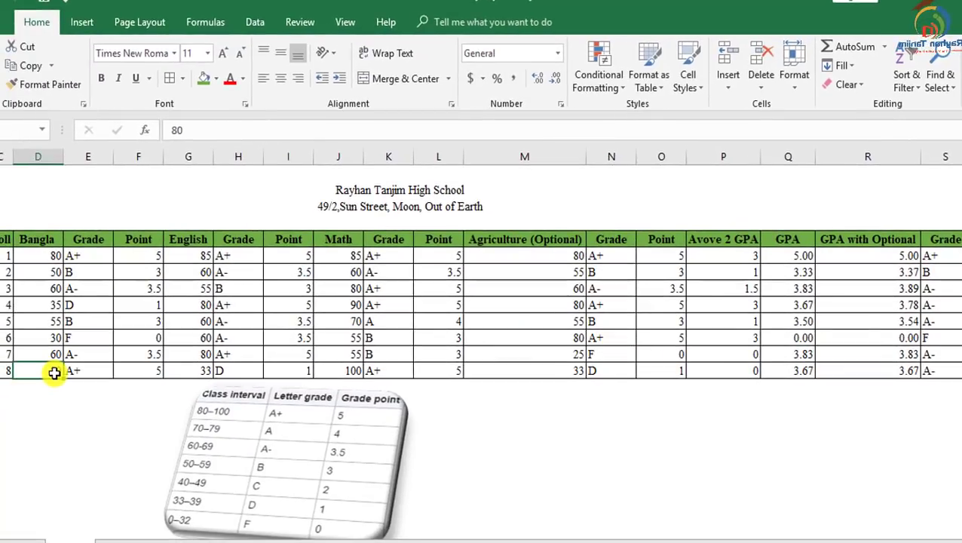
text(2)
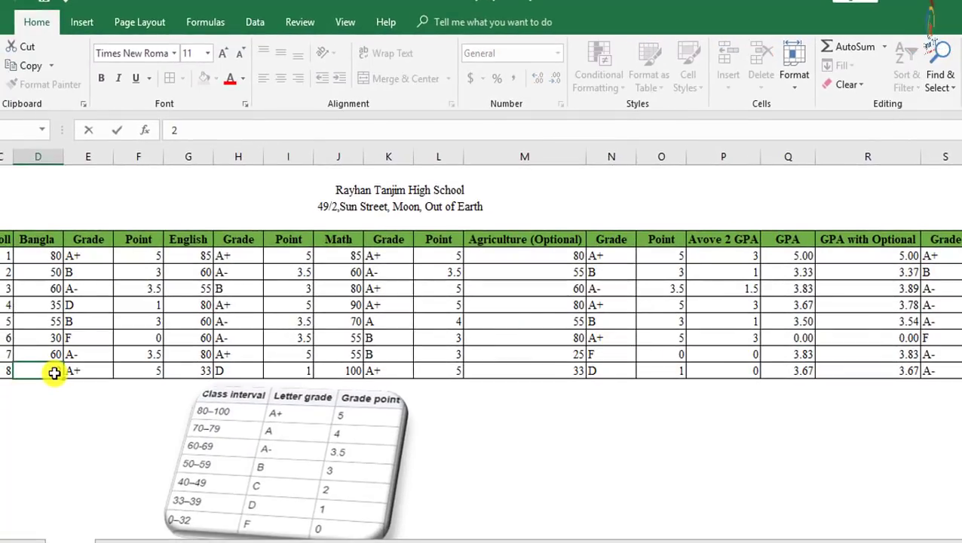
text(3)
key(Return)
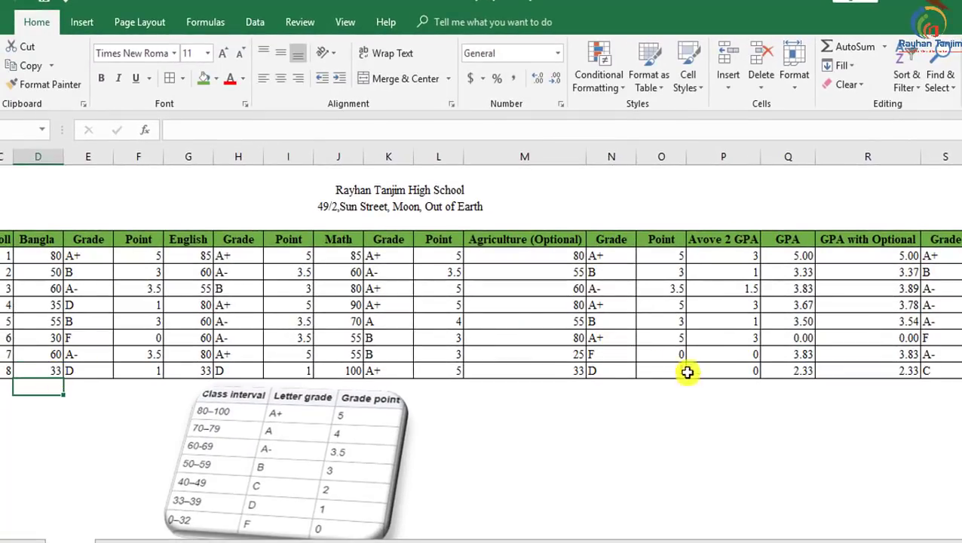
click(940, 371)
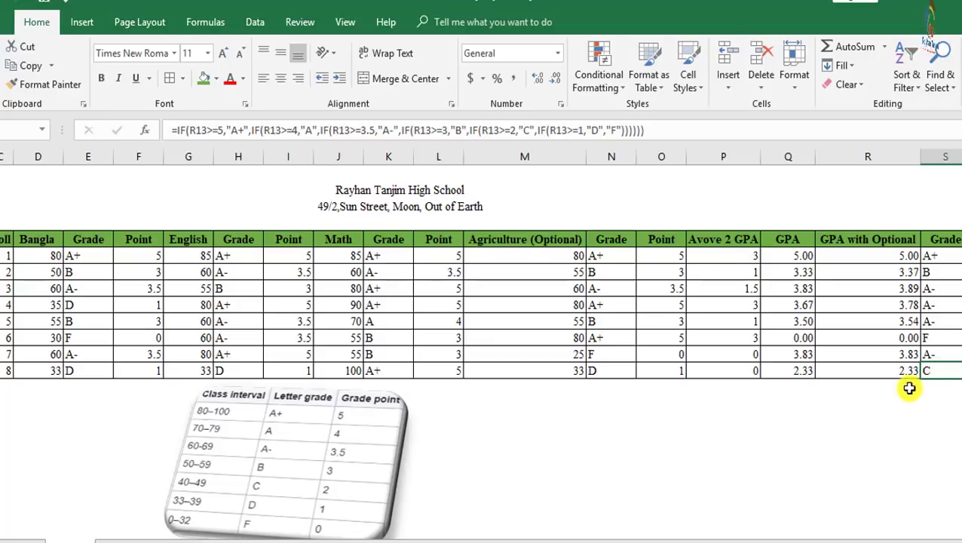